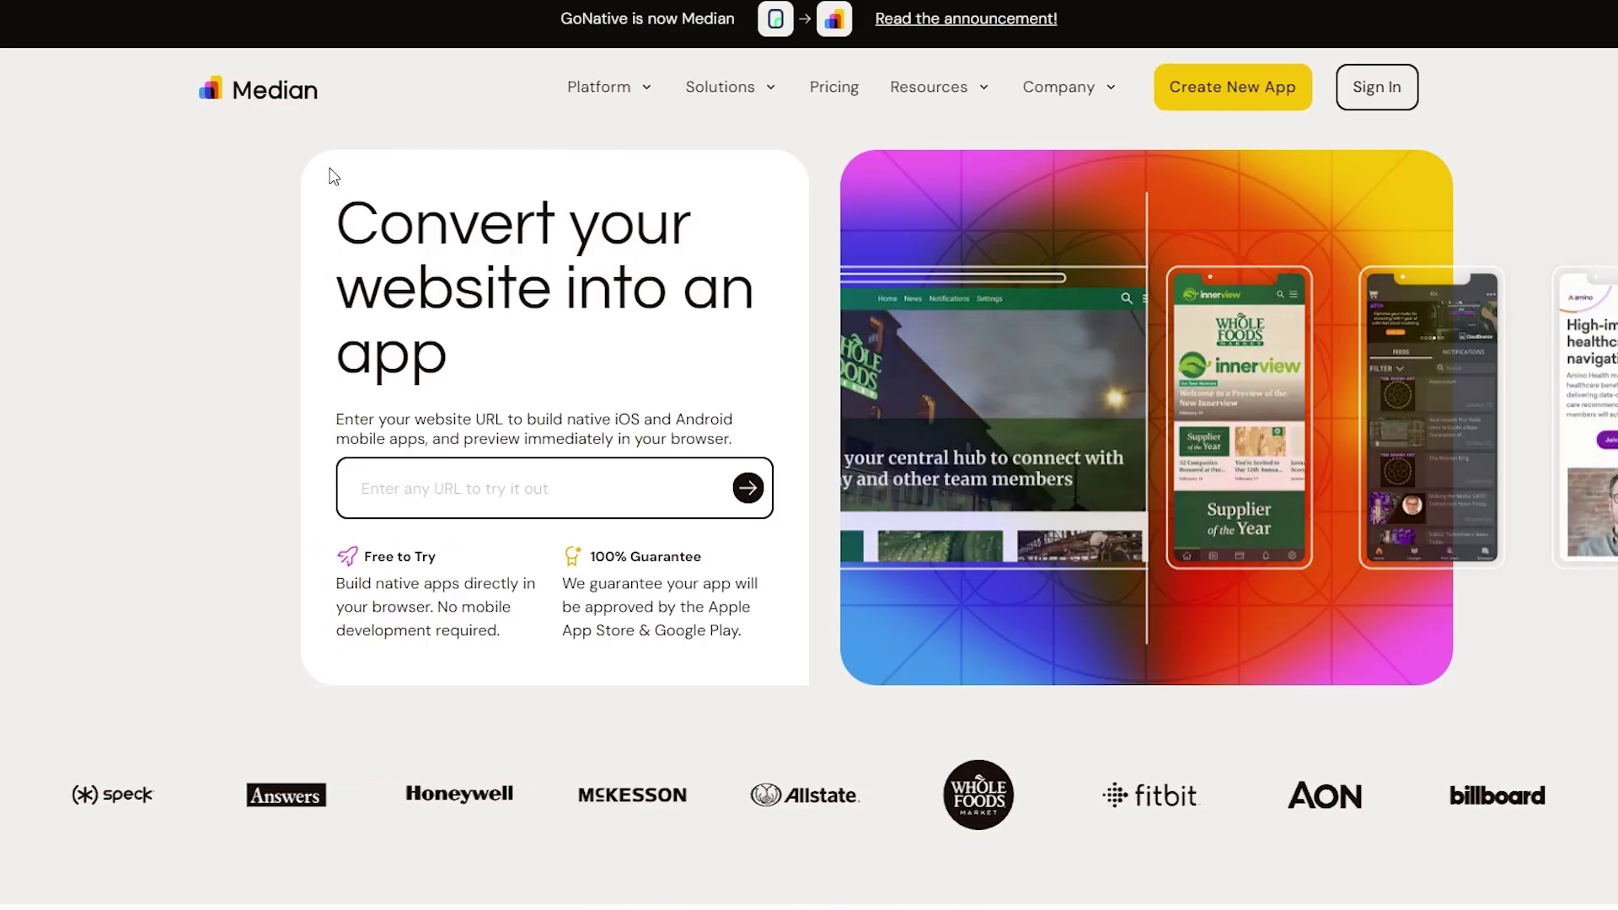
- Show the AppMySite Pricing dropdown with Pay-per-app, Unlimited workspace and Agency white-label
scroll(152, 289, "down", 15)
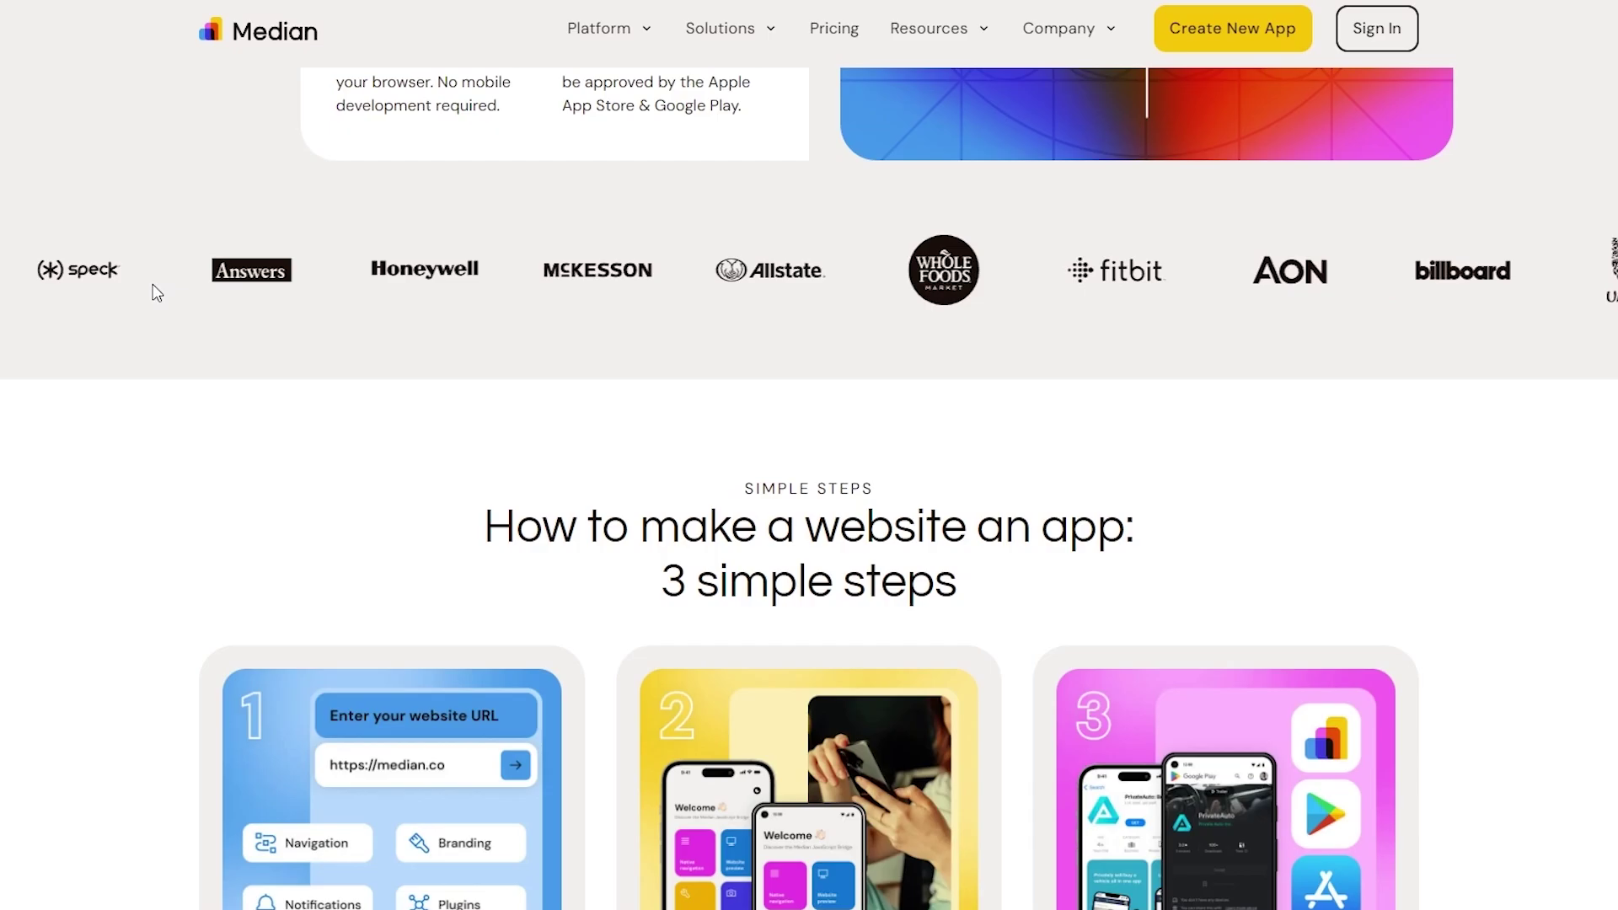
scroll(256, 347, "down", 5)
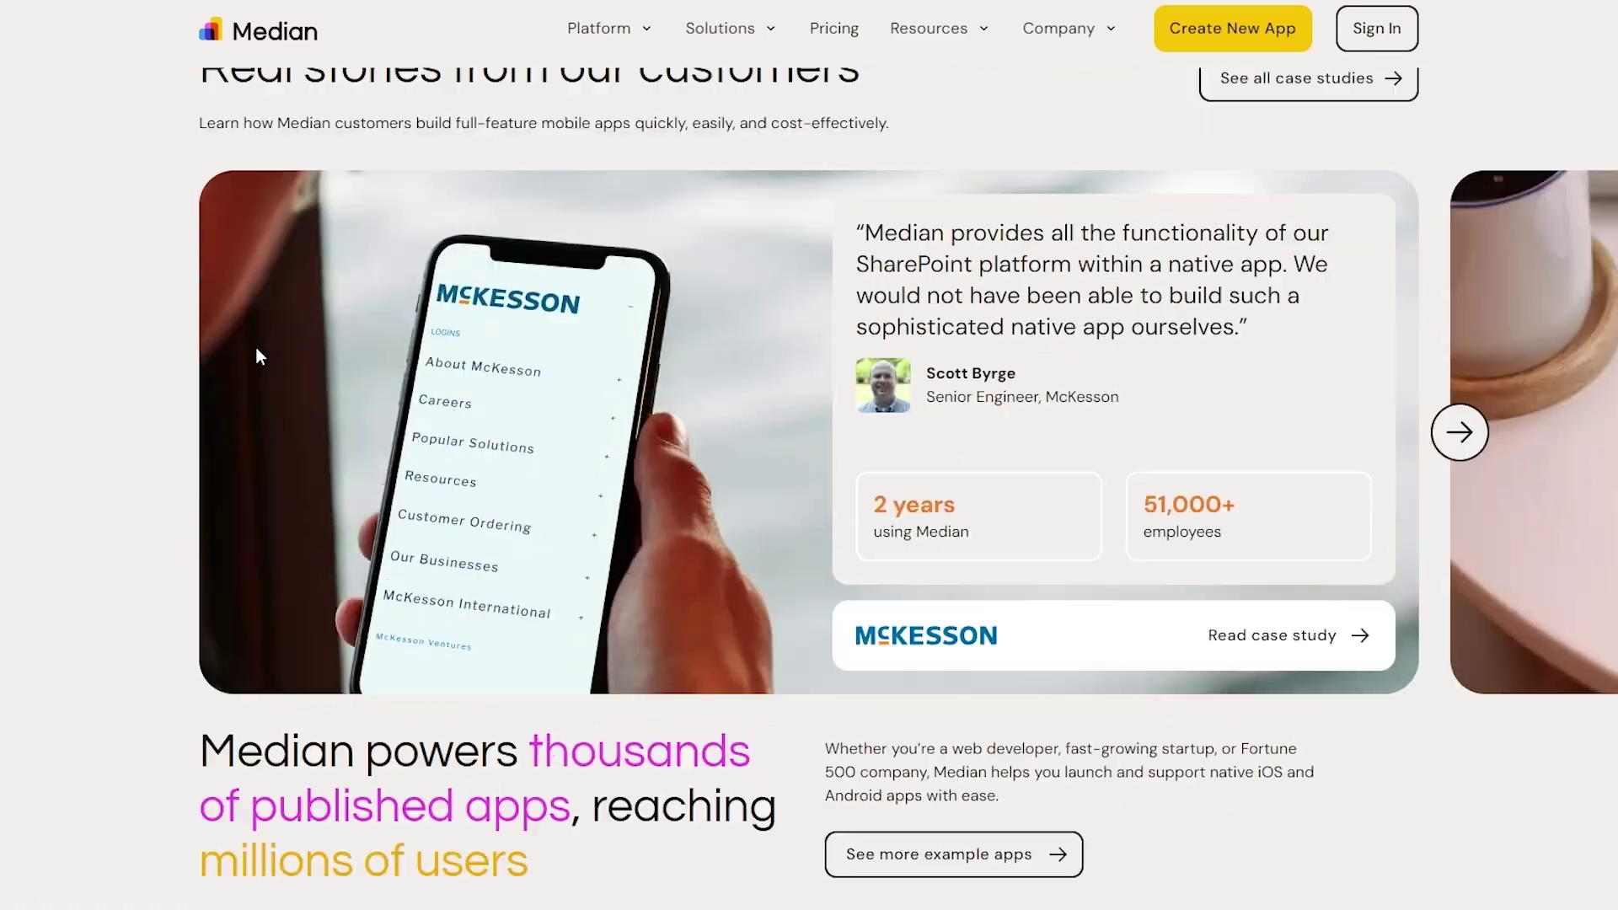
scroll(303, 377, "up", 10)
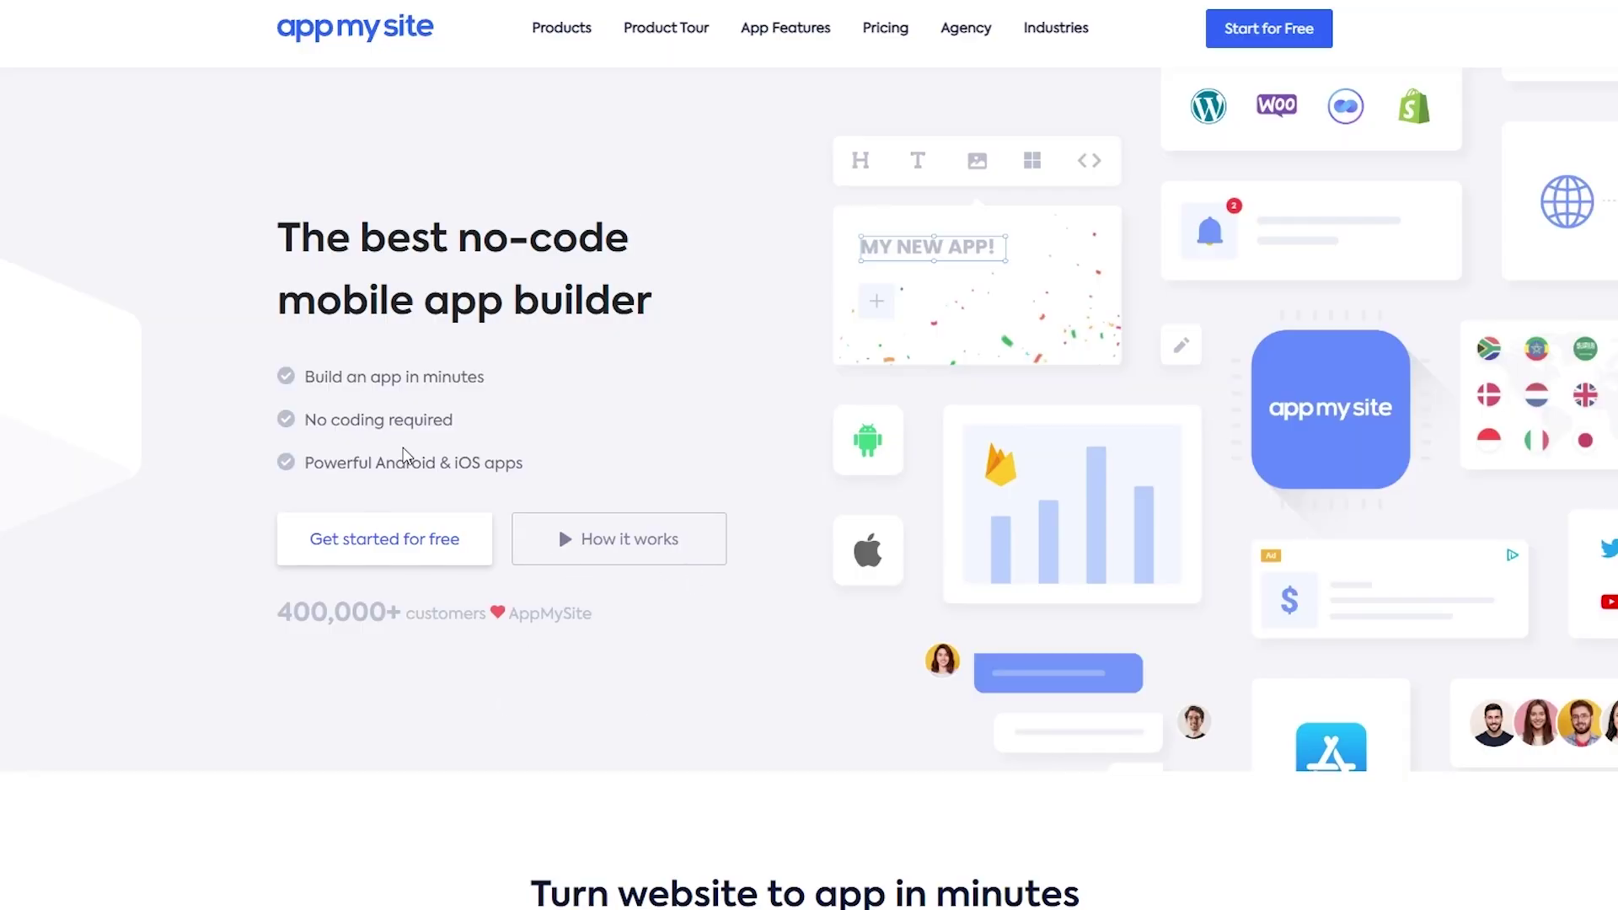
mouse_move(881, 34)
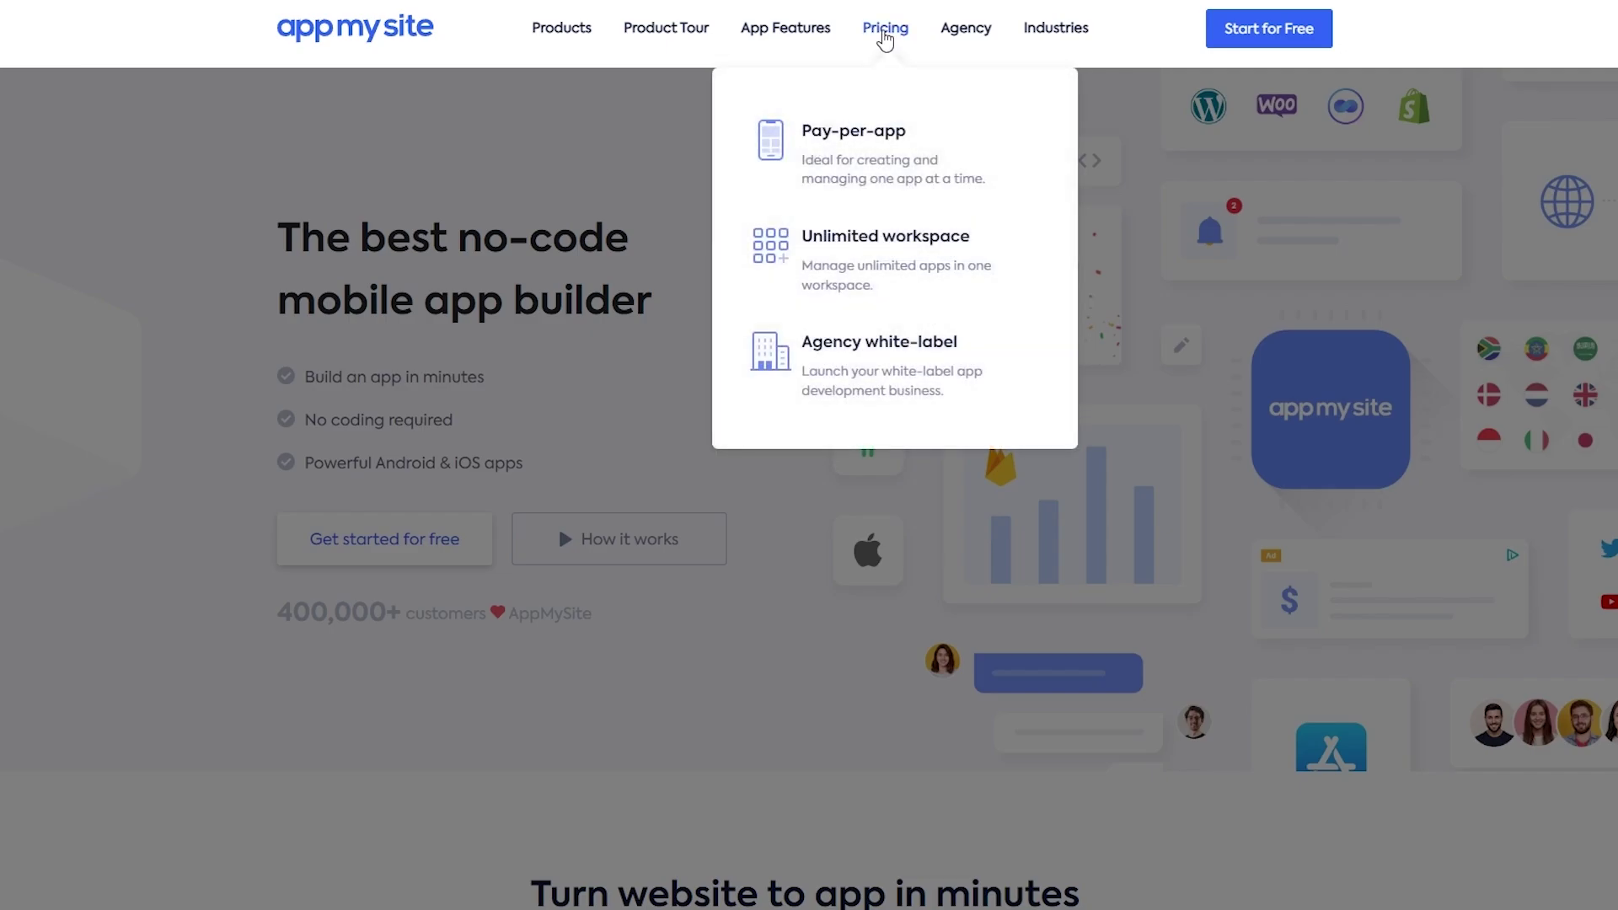
- Open Pay-per-app pricing for WordPress to App and review the WordPress plan prices
right_click(880, 32)
left_click(855, 48)
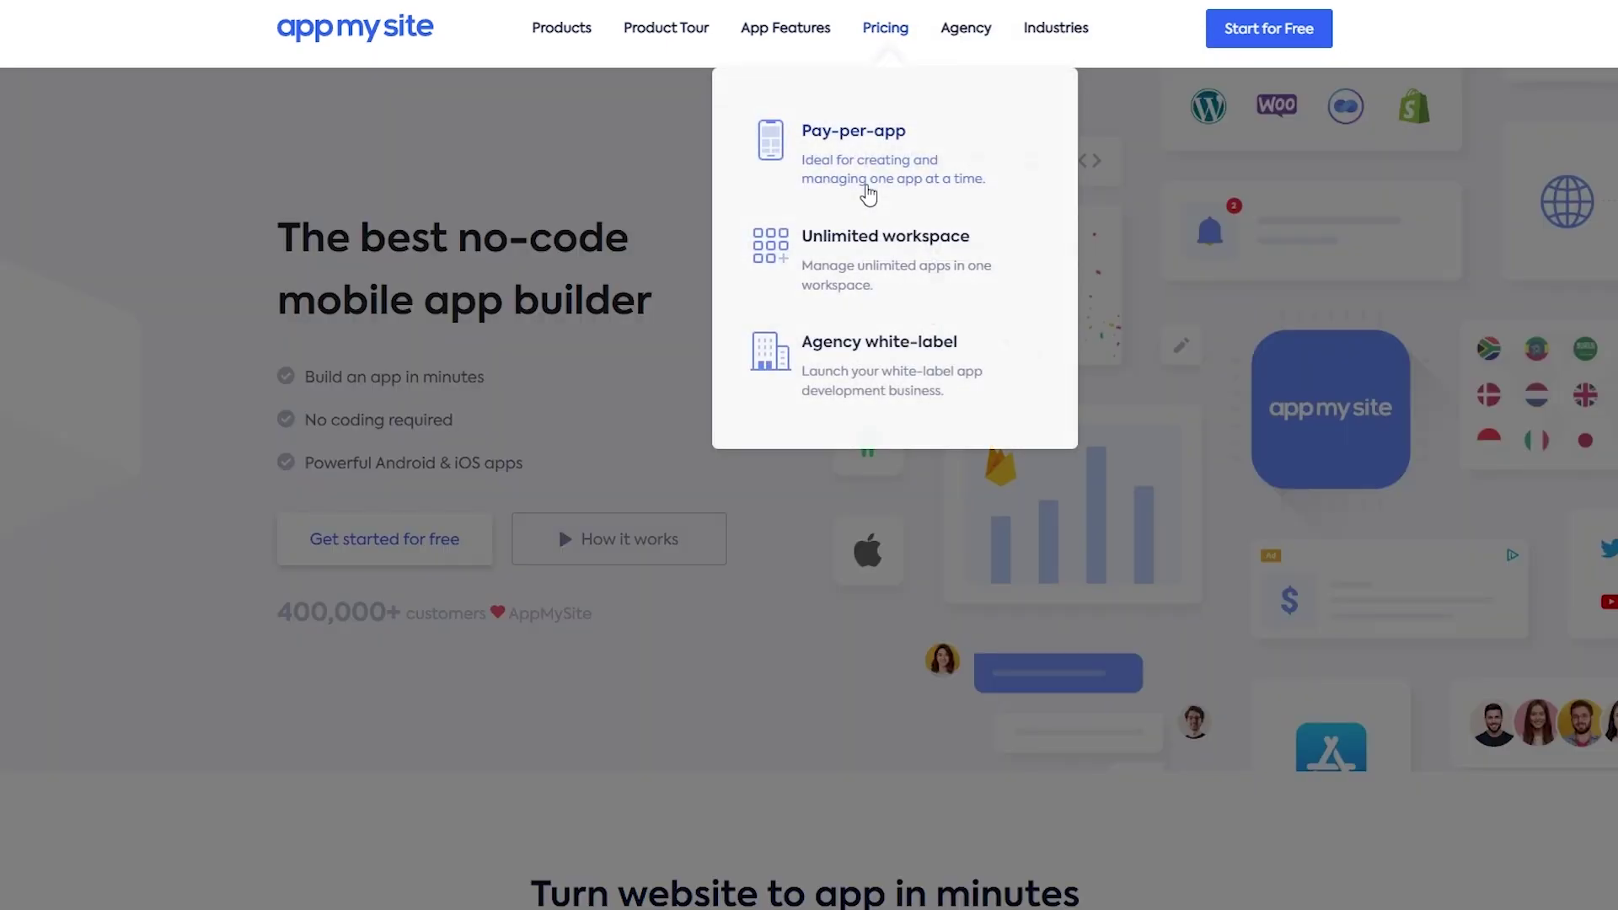
left_click(872, 184)
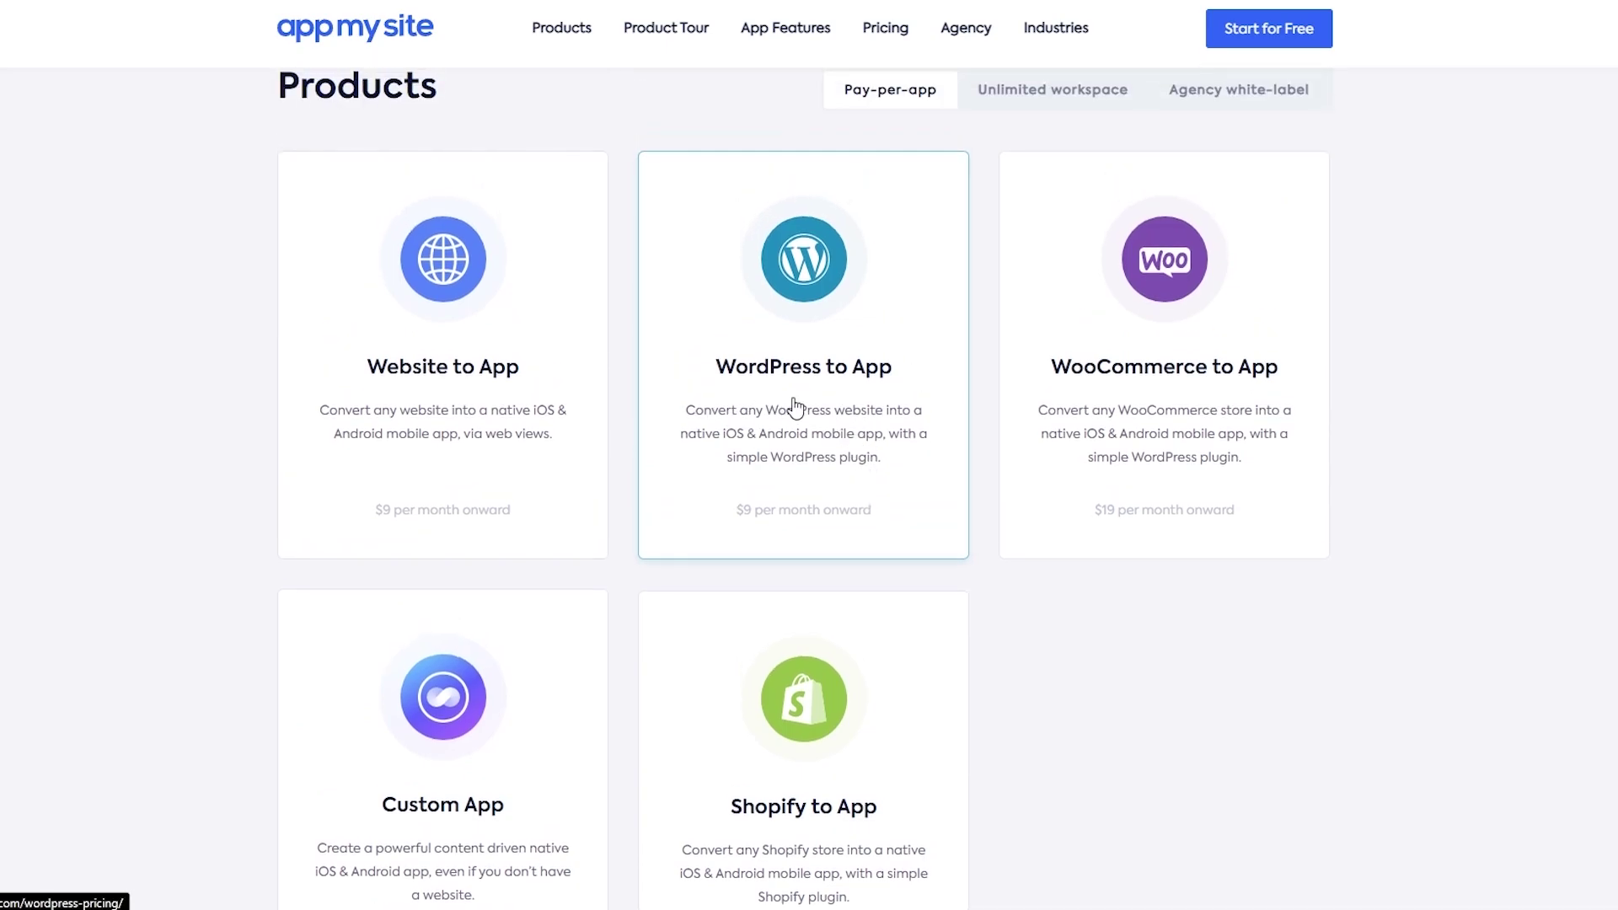
left_click(795, 408)
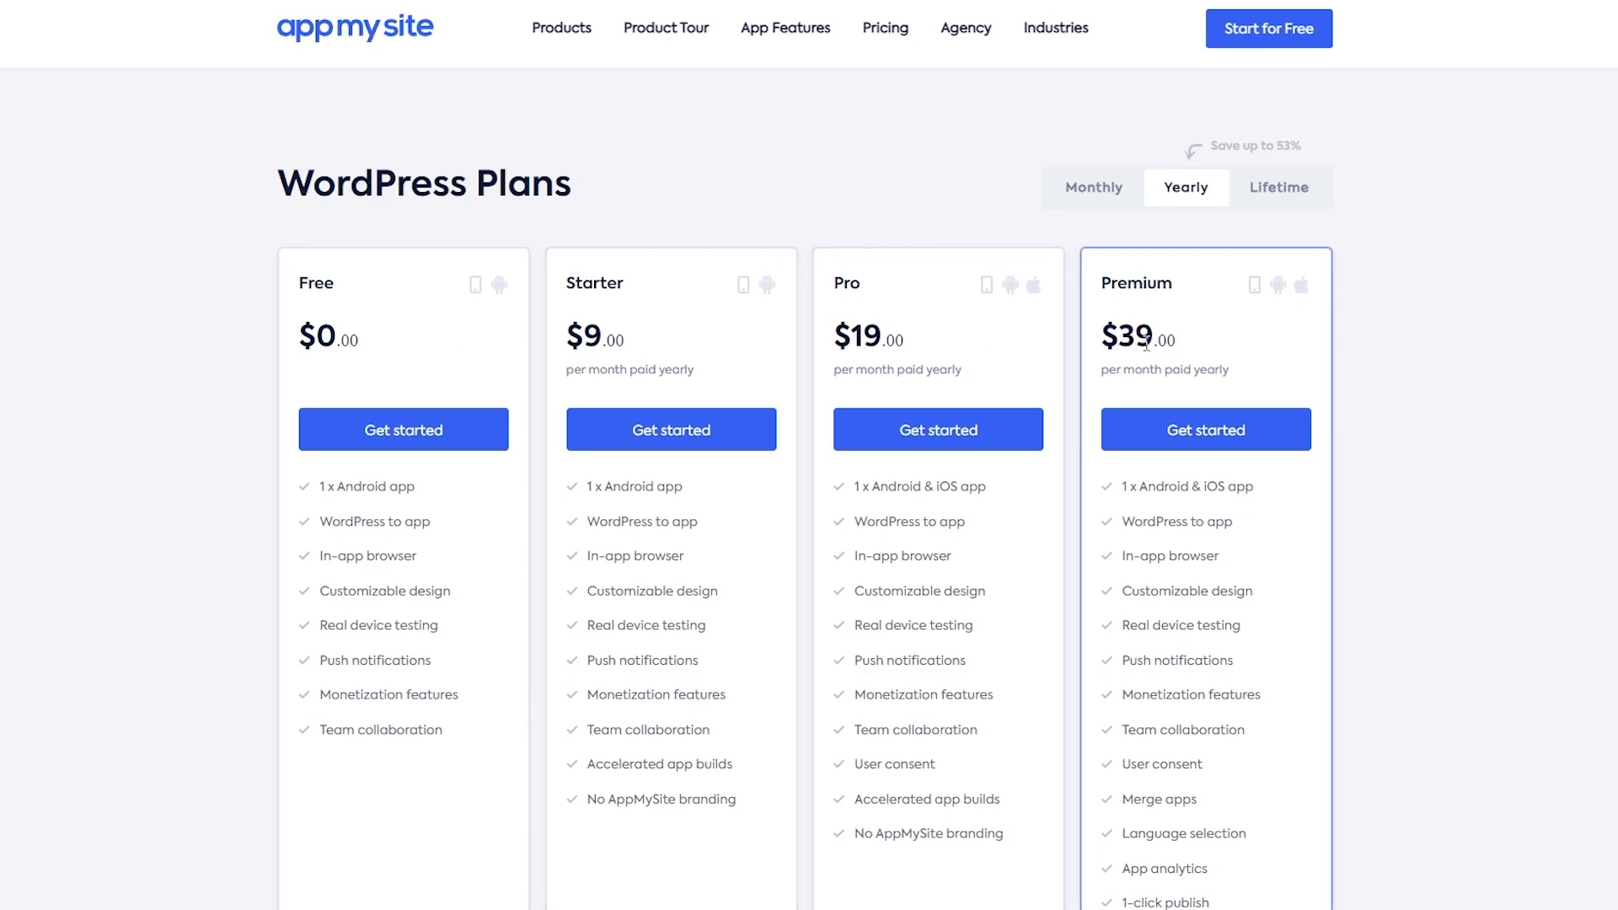
scroll(1129, 305, "down", 4)
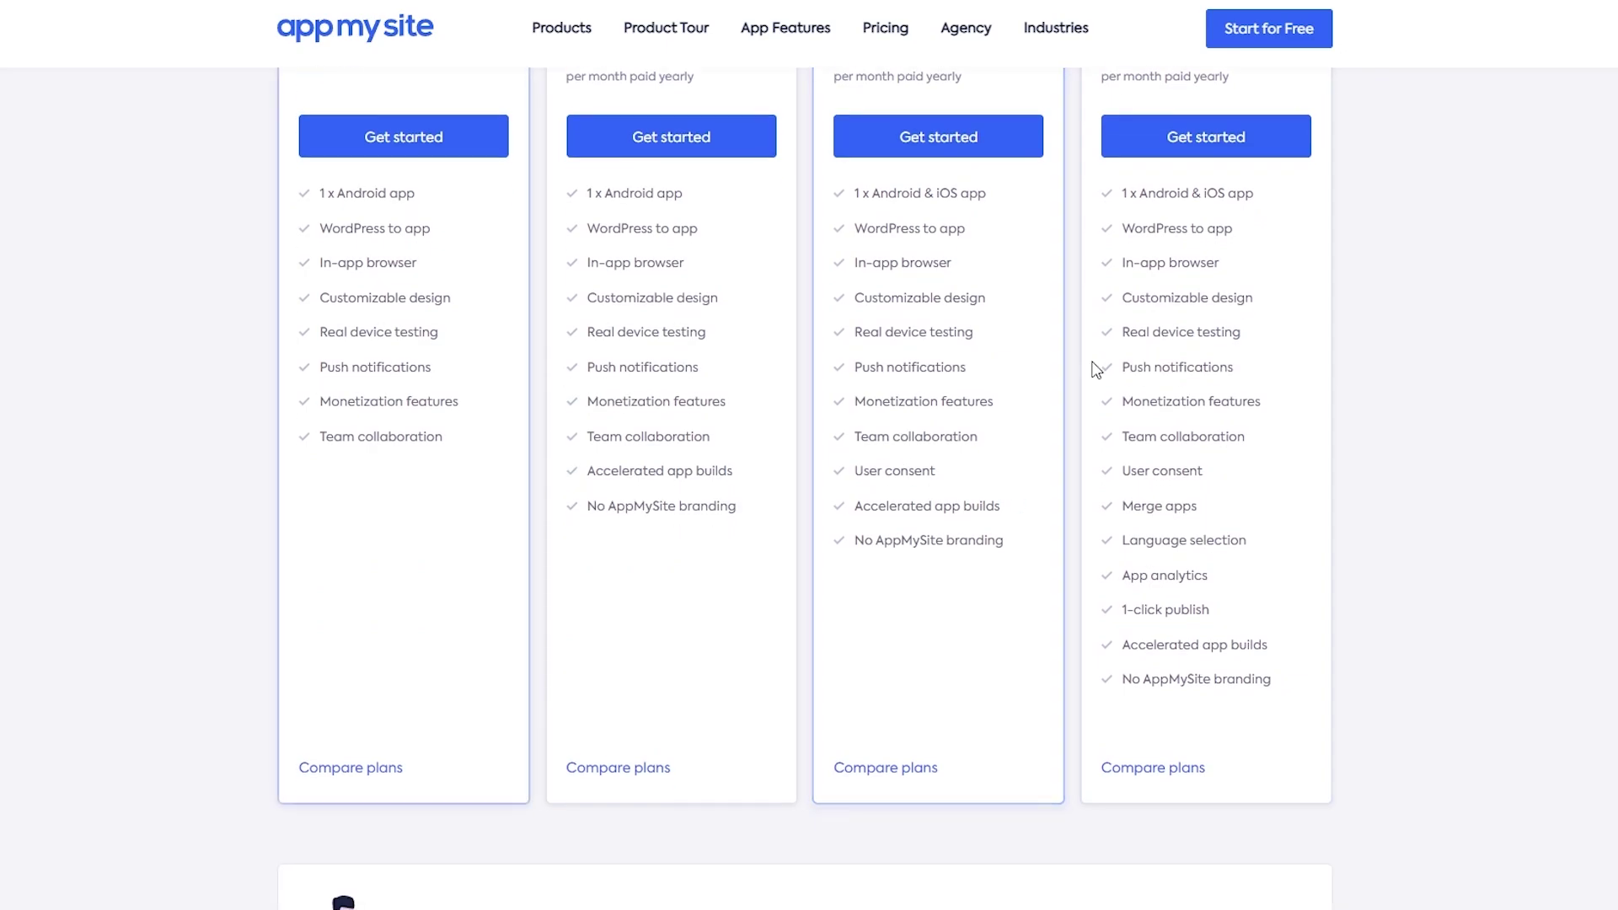
scroll(849, 638, "up", 1)
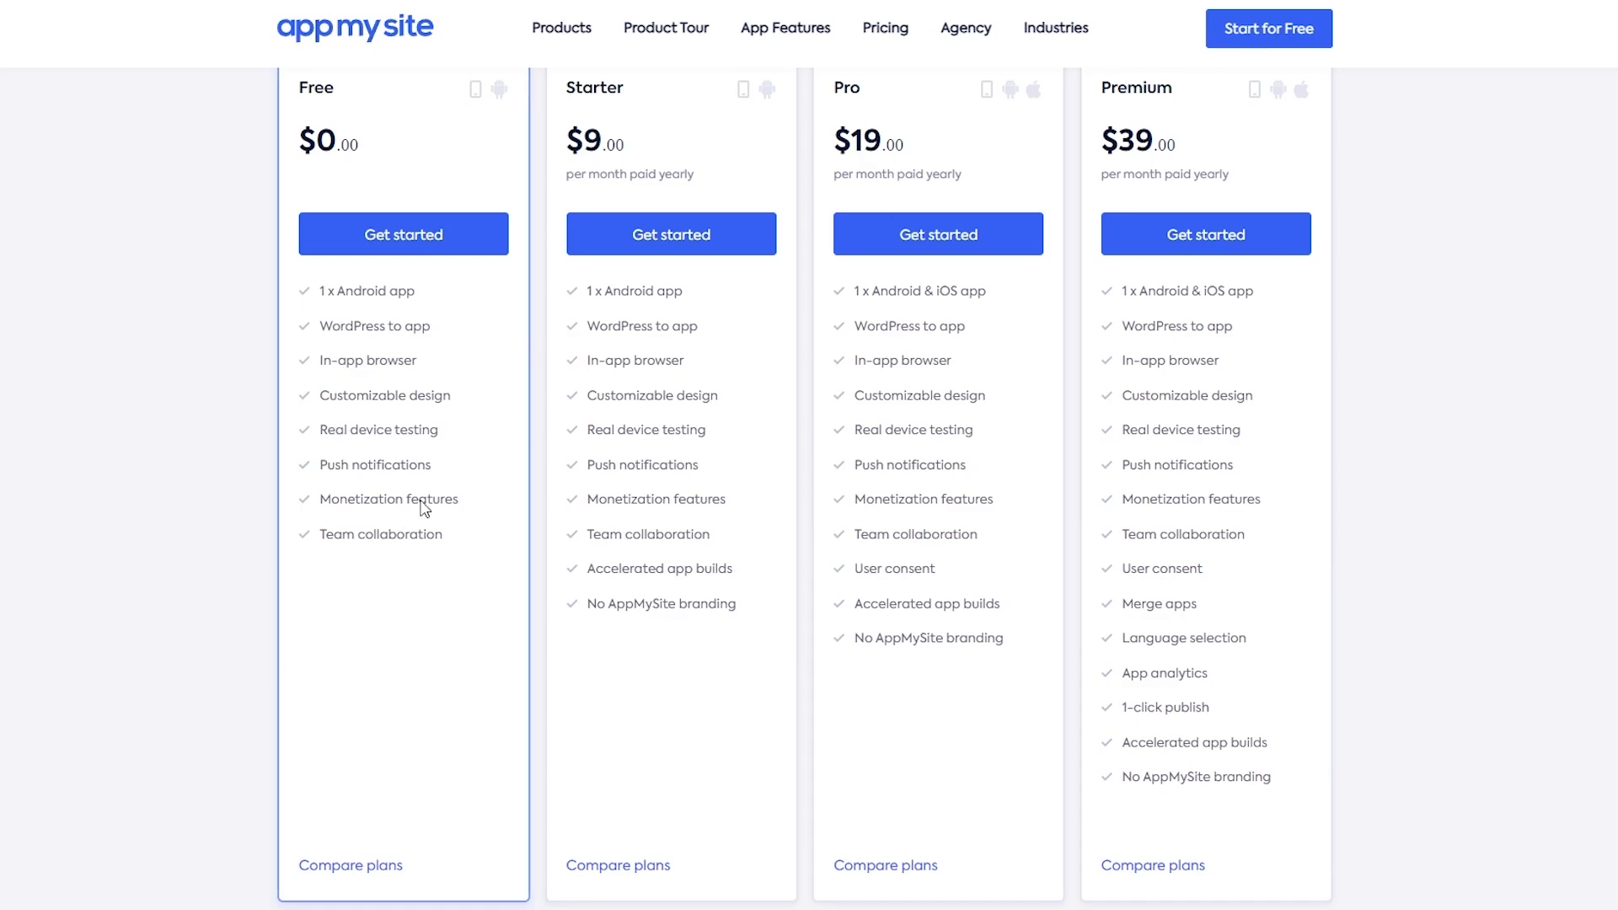
scroll(653, 415, "up", 2)
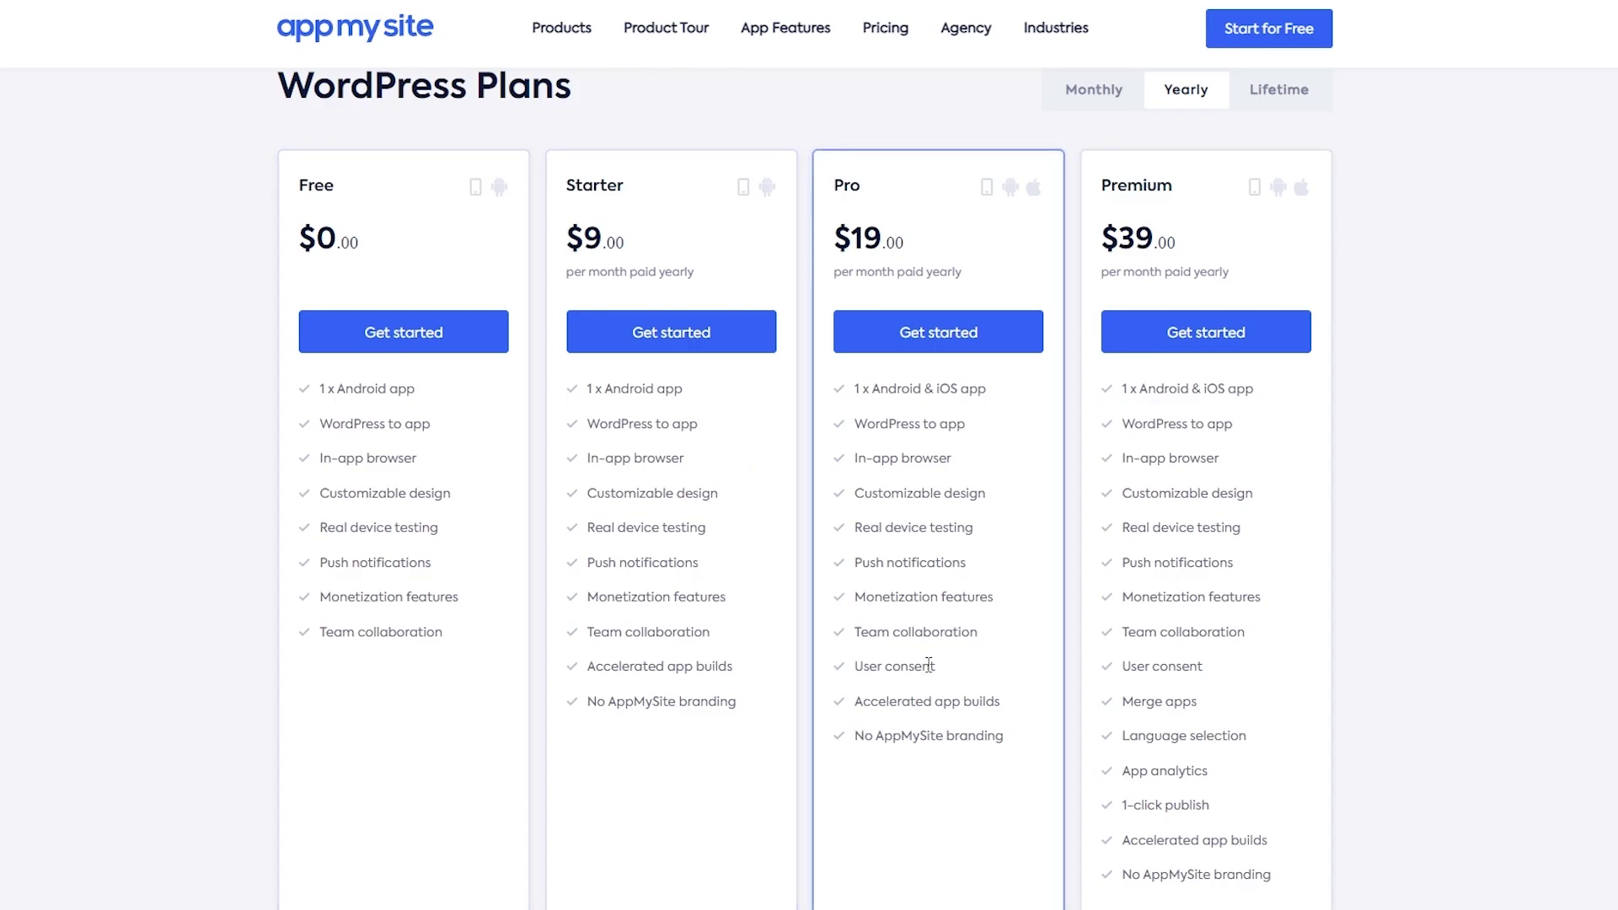
scroll(883, 770, "up", 1)
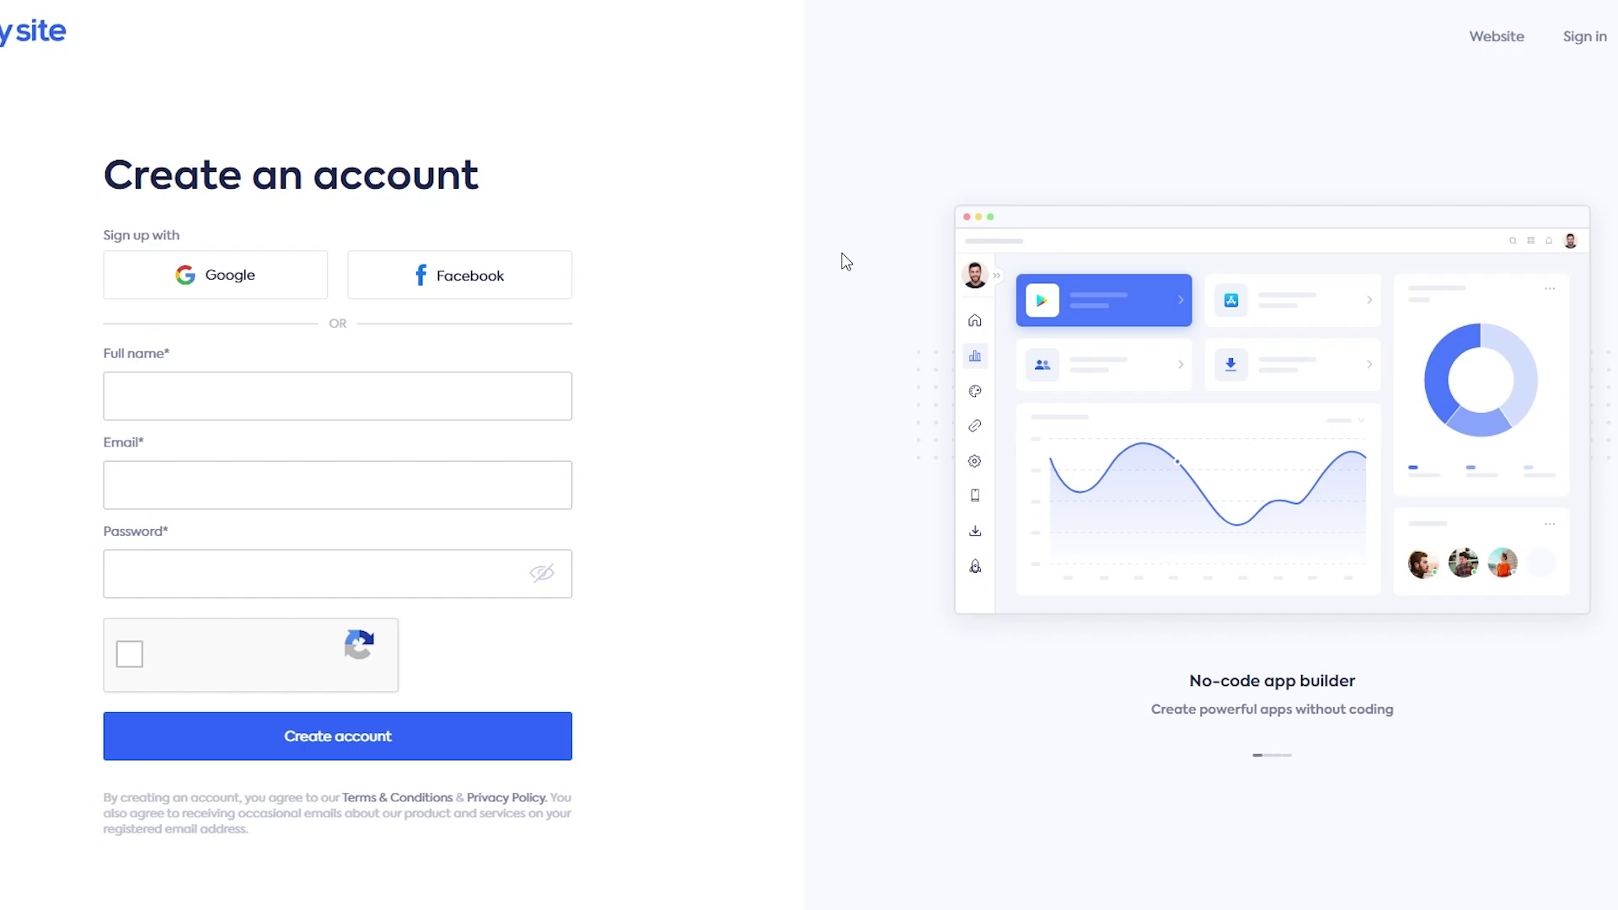
- Sign up with Google, choose Pay-per-app, and set the app type to WordPress App
left_click(205, 282)
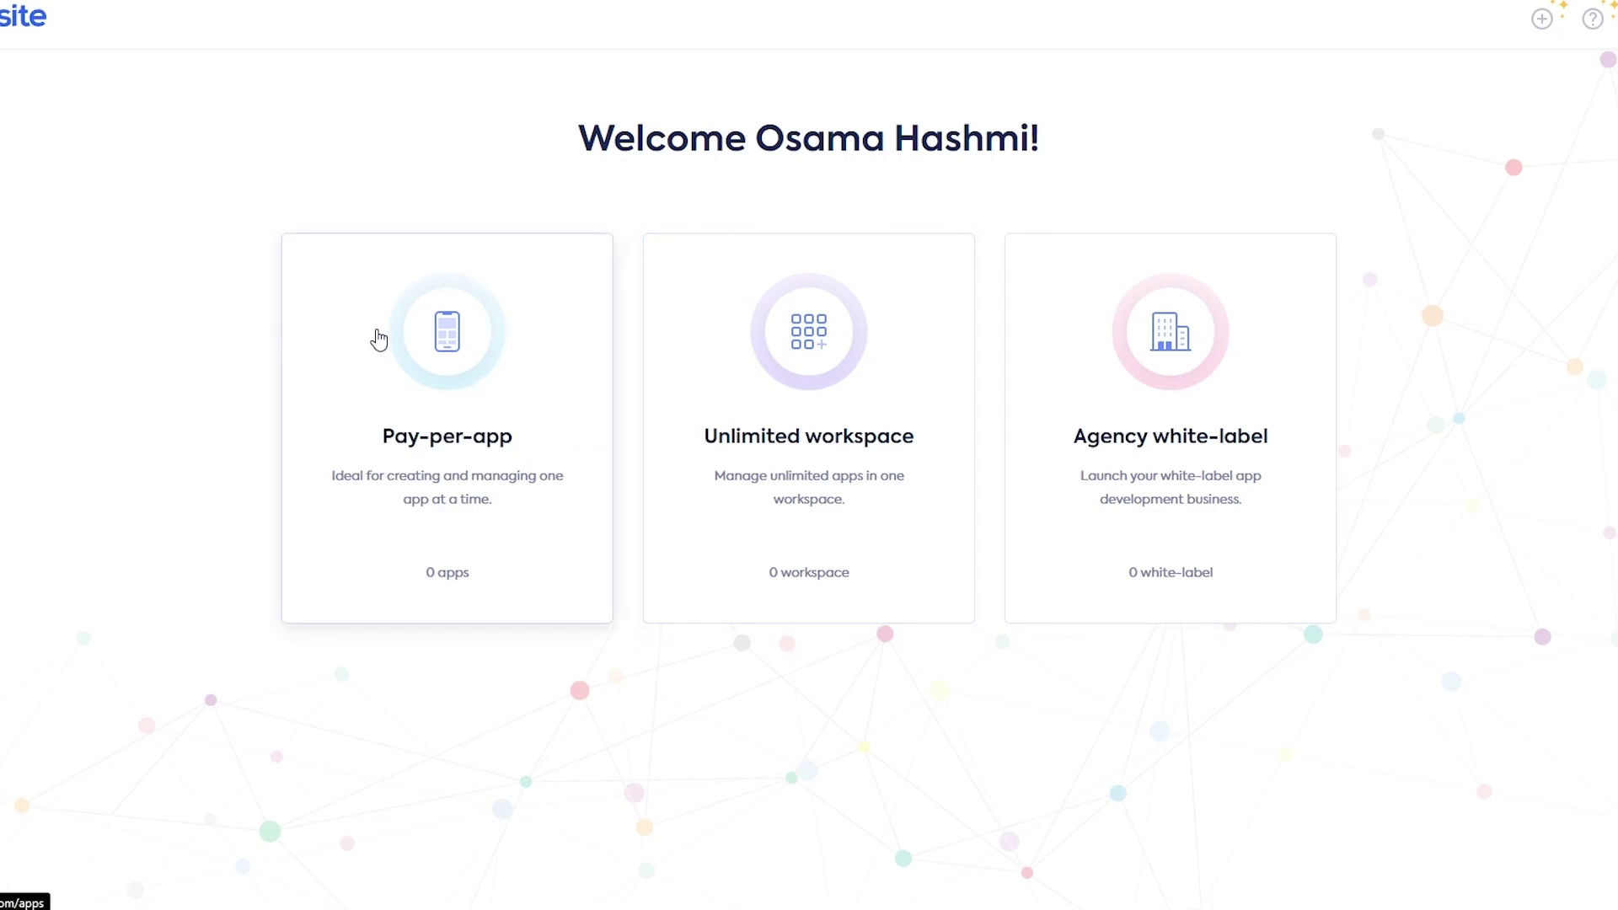
left_click(376, 341)
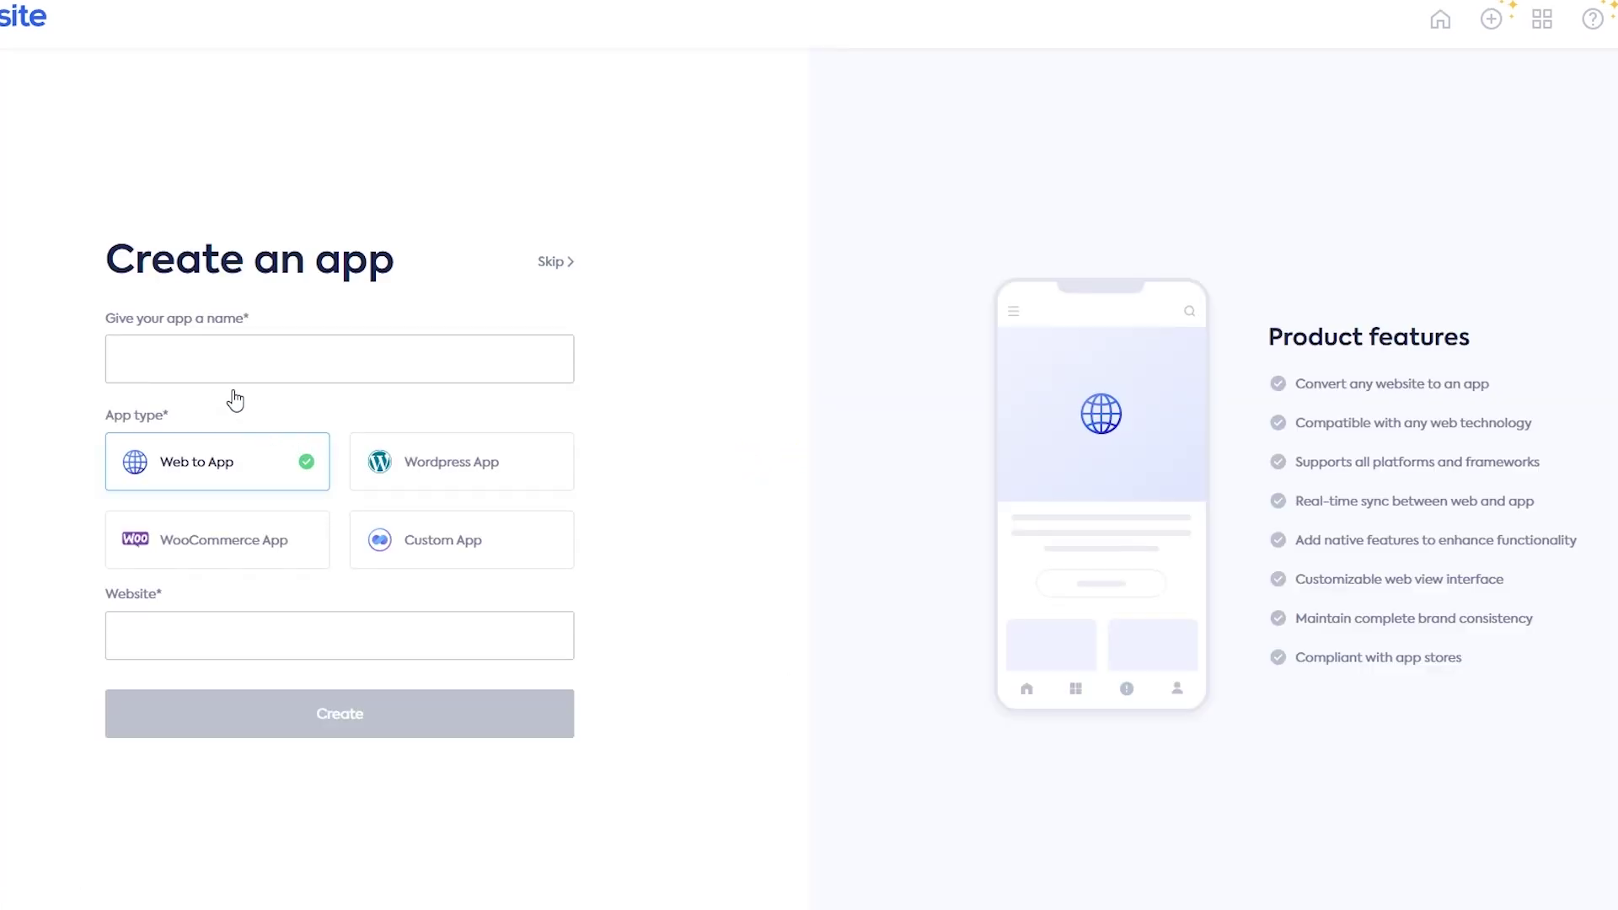
left_click(231, 369)
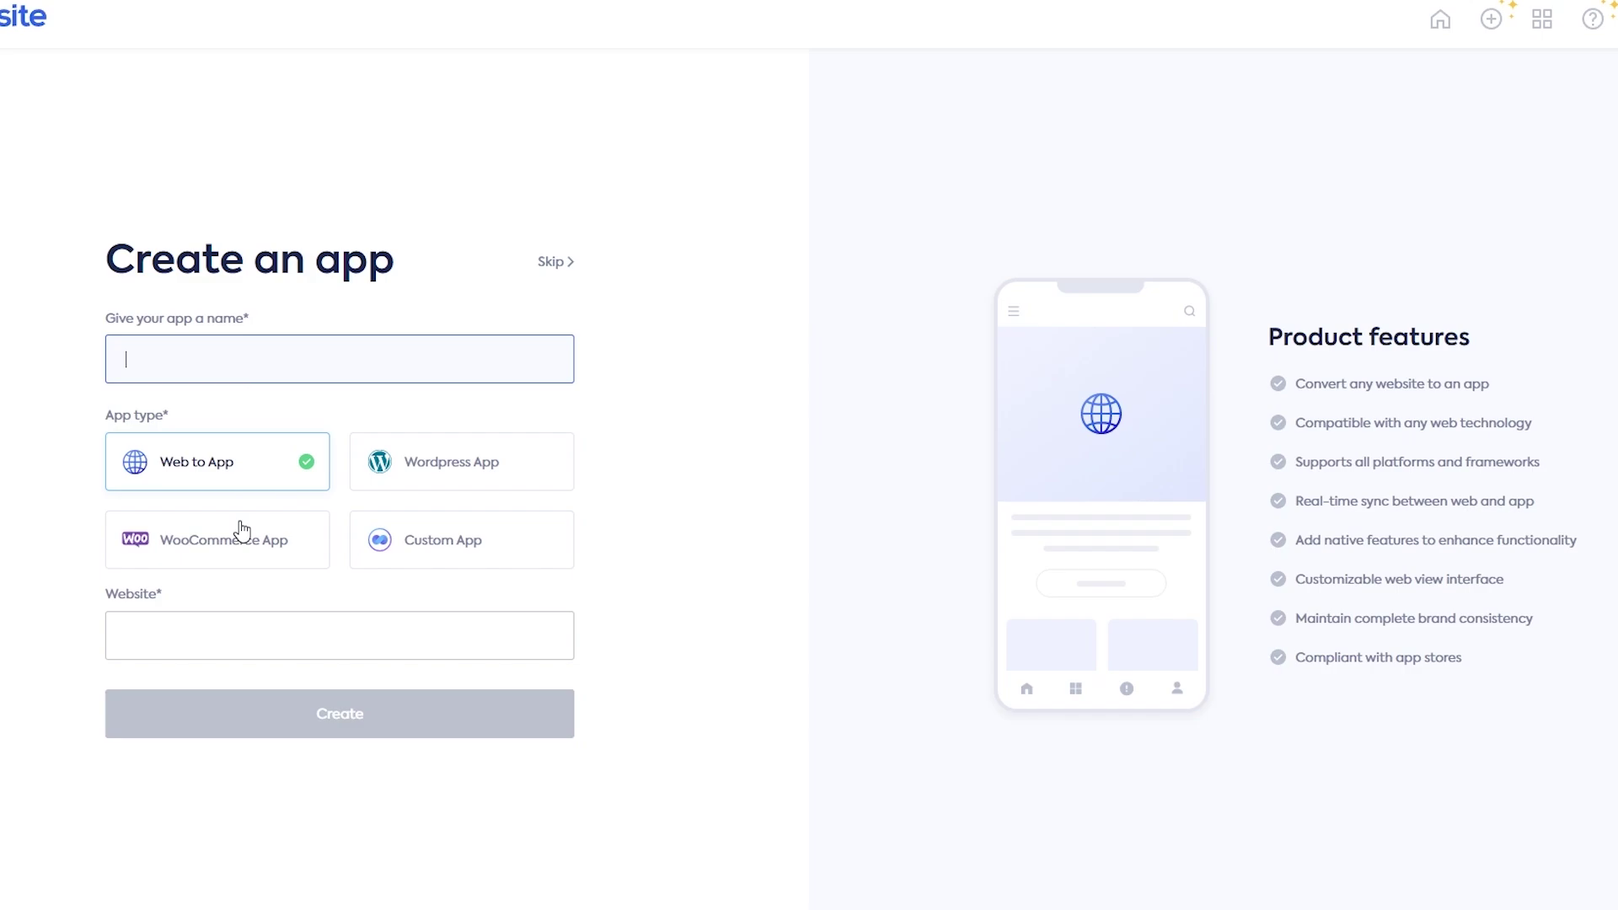
left_click(404, 465)
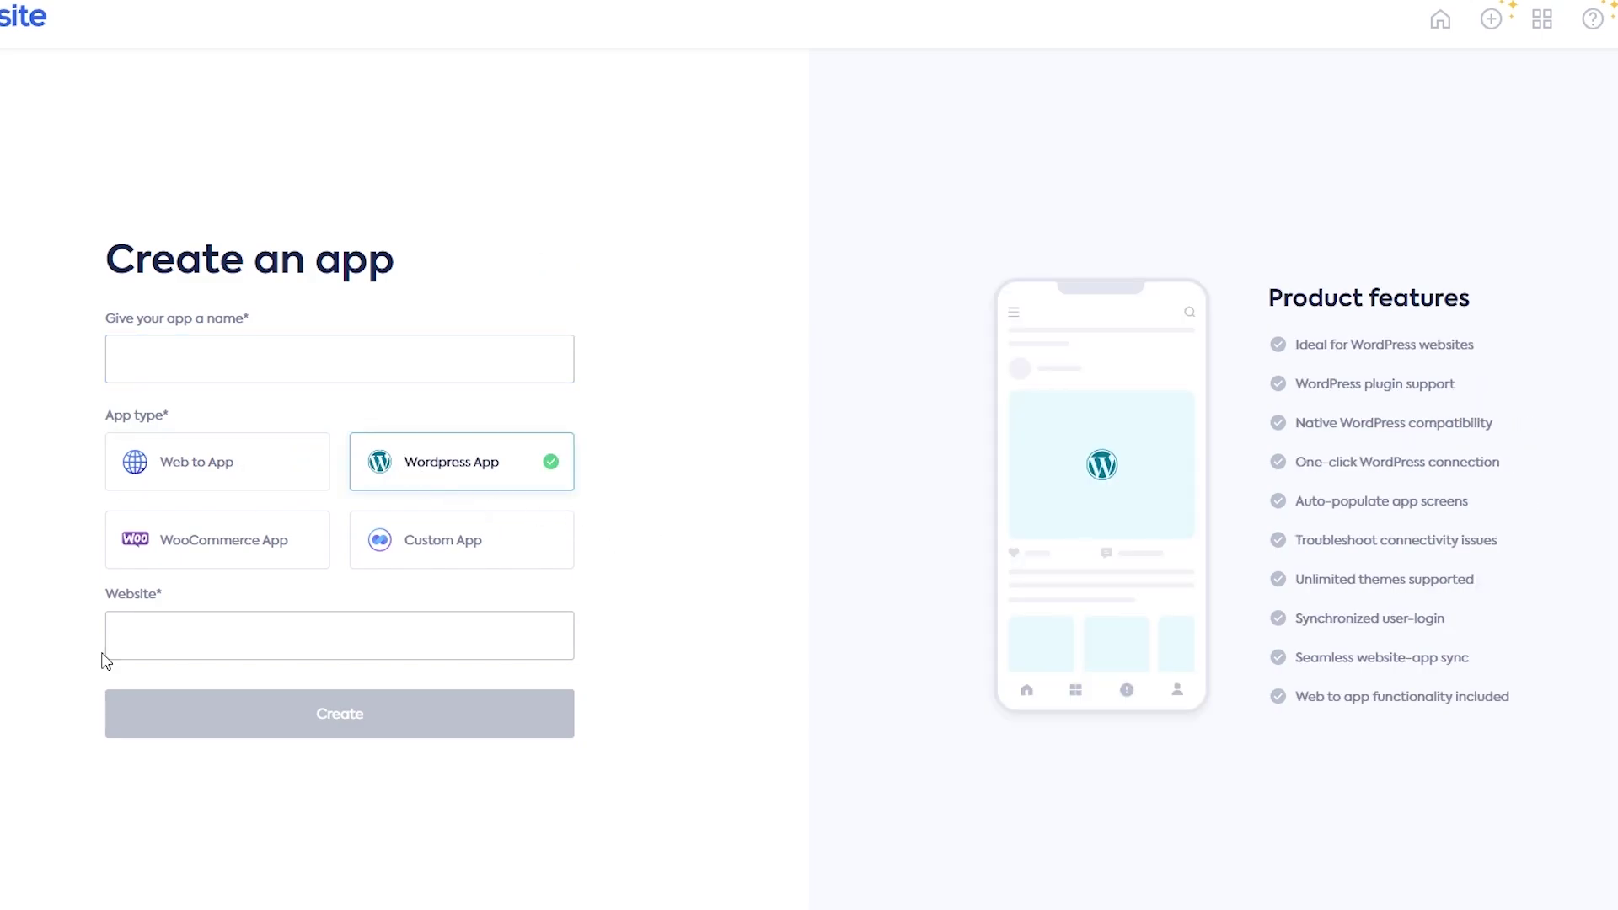
left_click(140, 641)
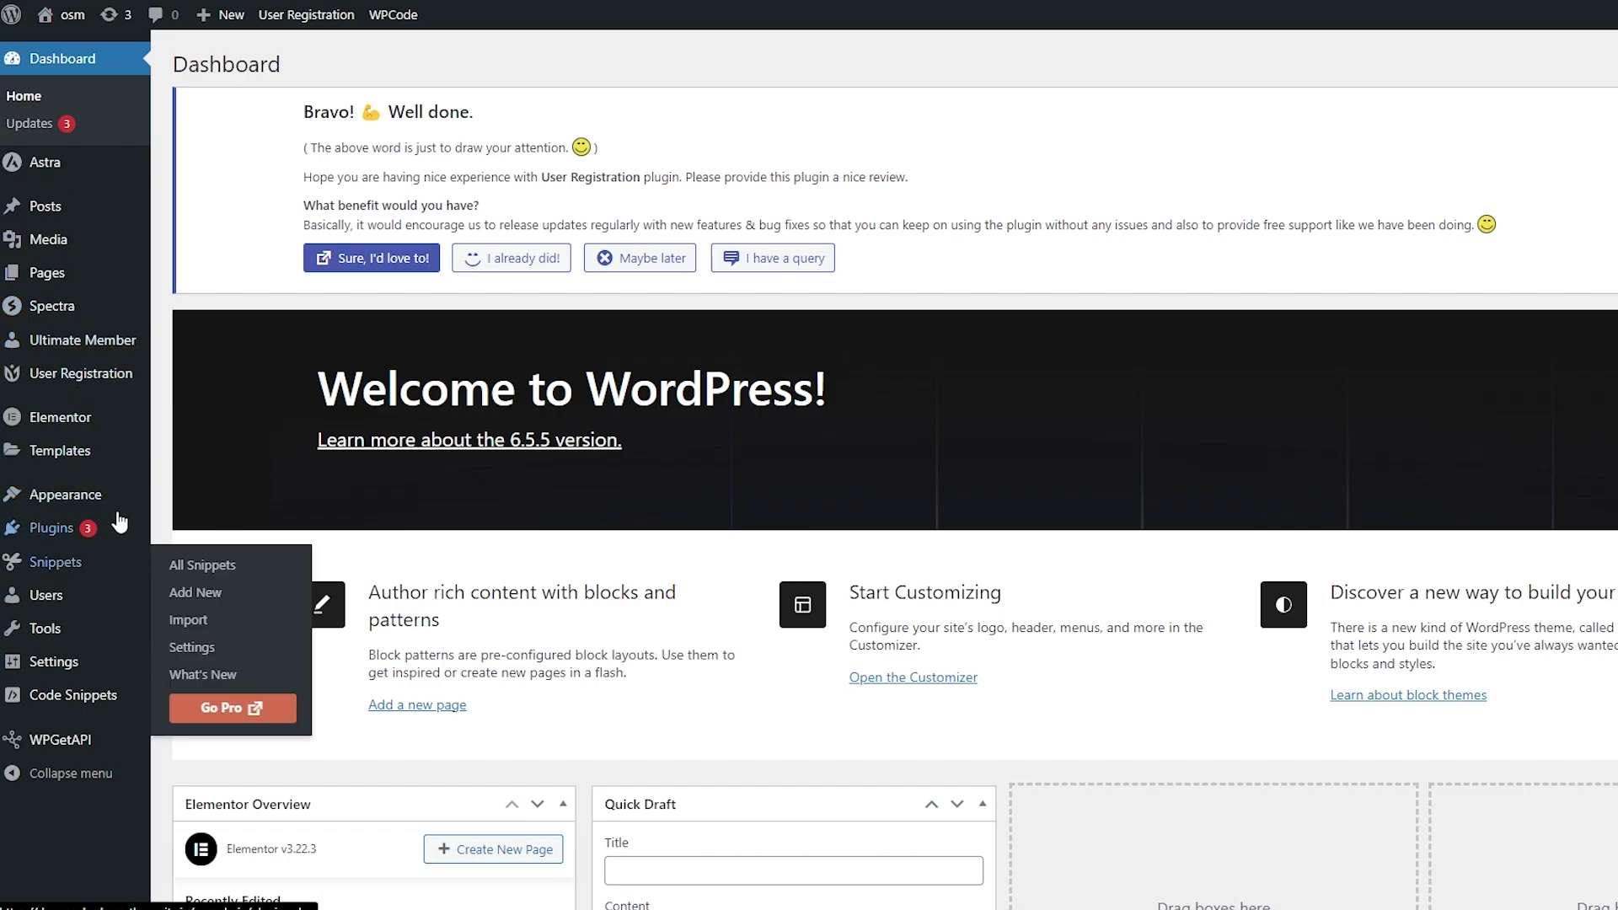
- Scroll through the live WordPress site's baking courses homepage
mouse_move(129, 499)
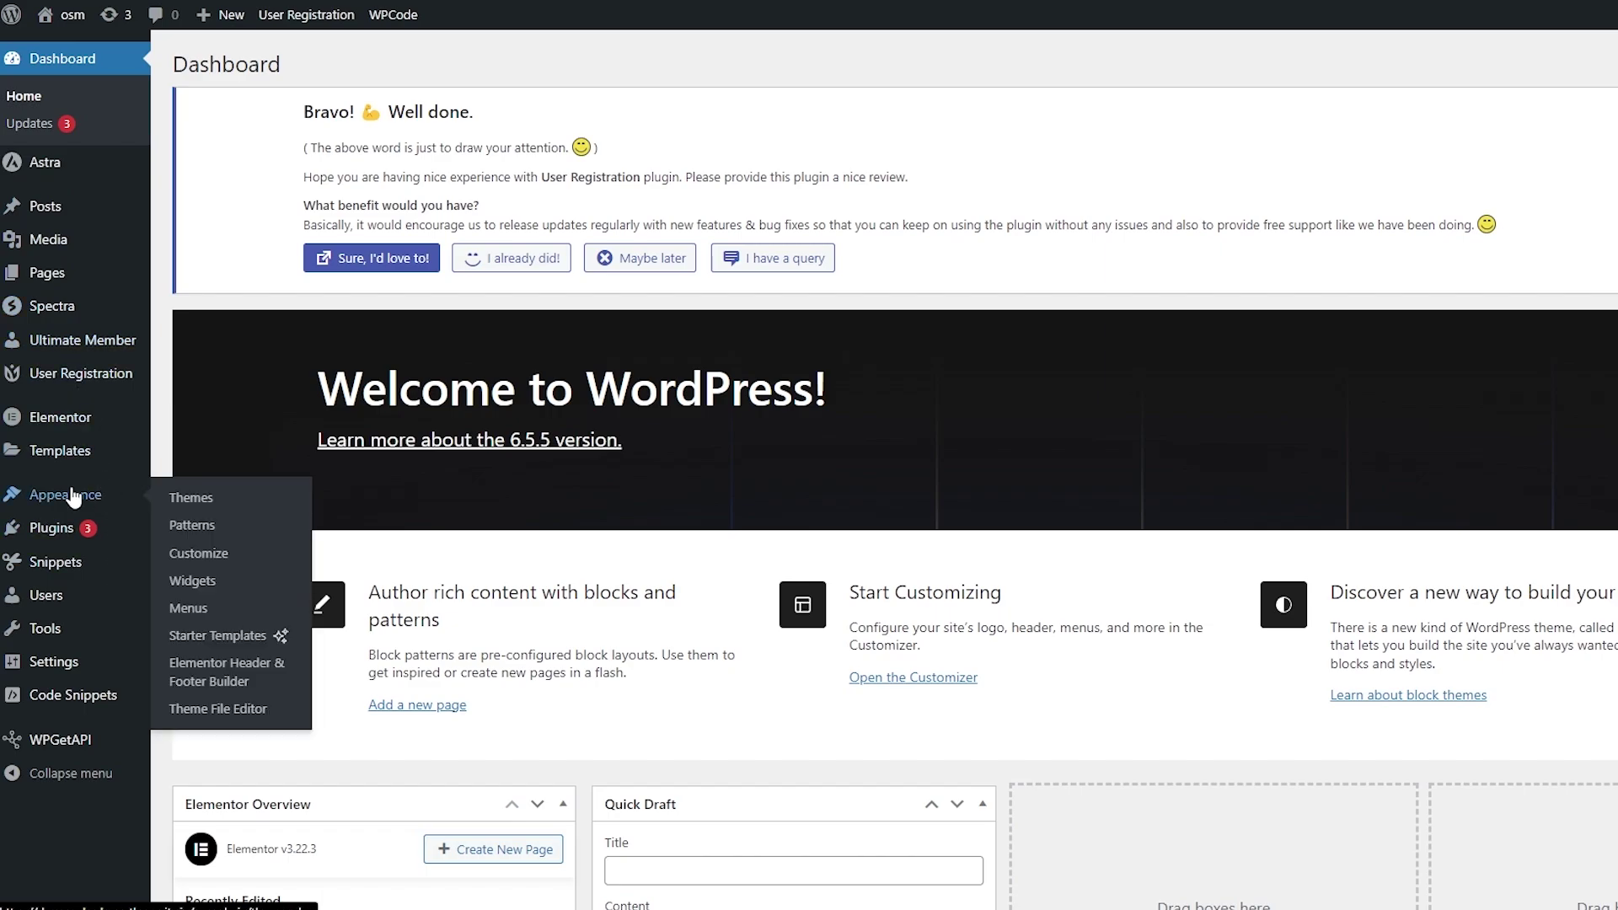
mouse_move(74, 459)
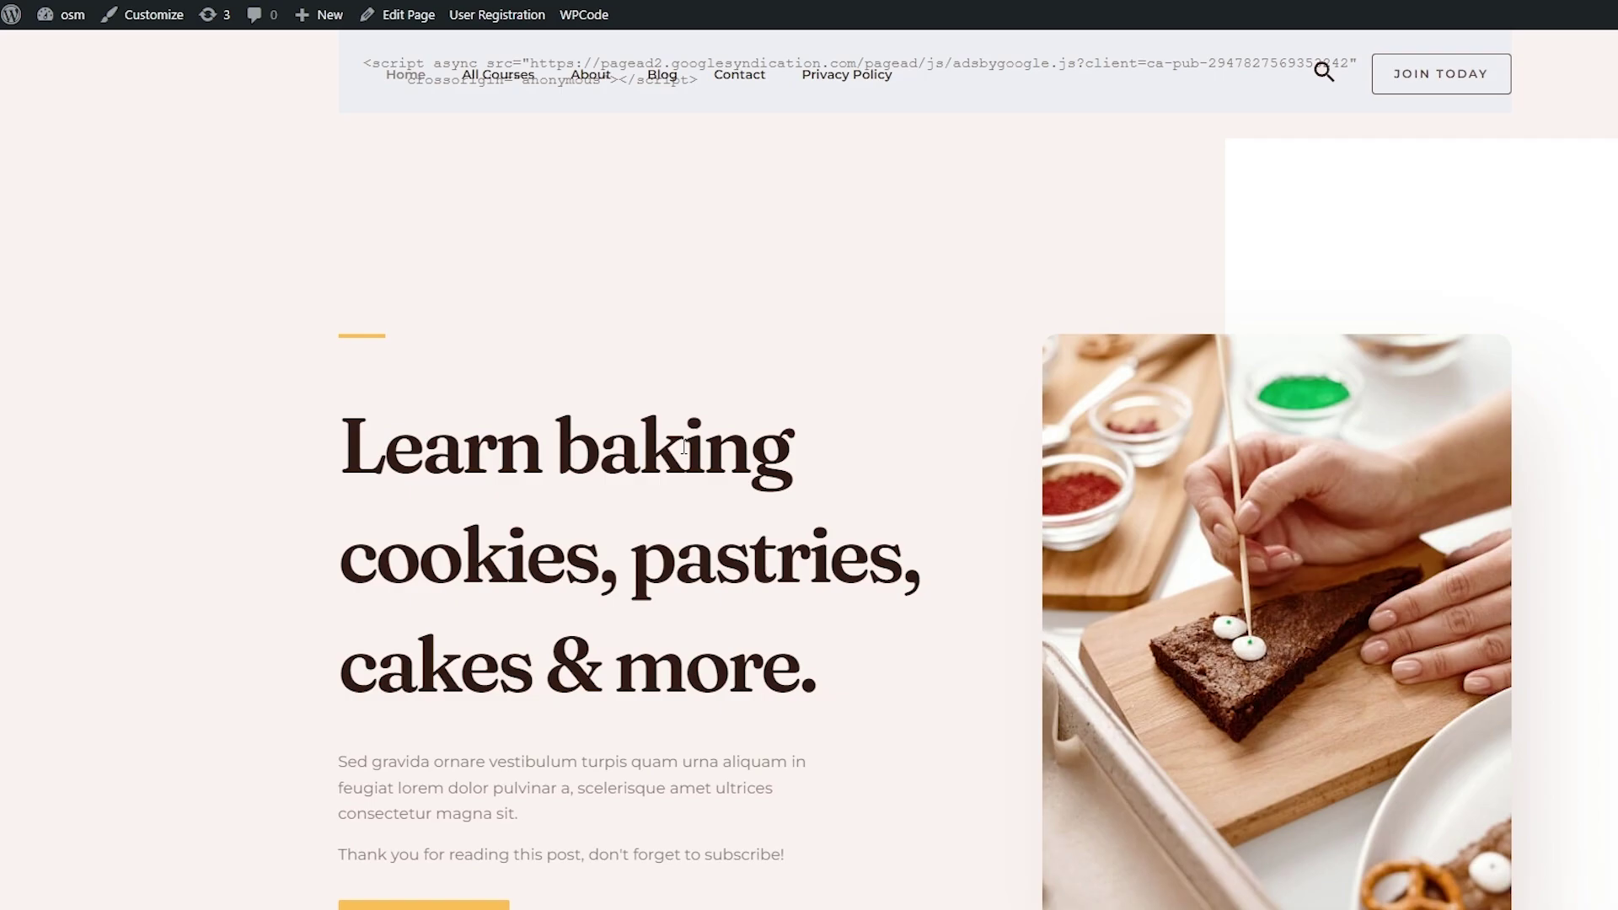
scroll(581, 446, "down", 20)
scroll(581, 447, "down", 10)
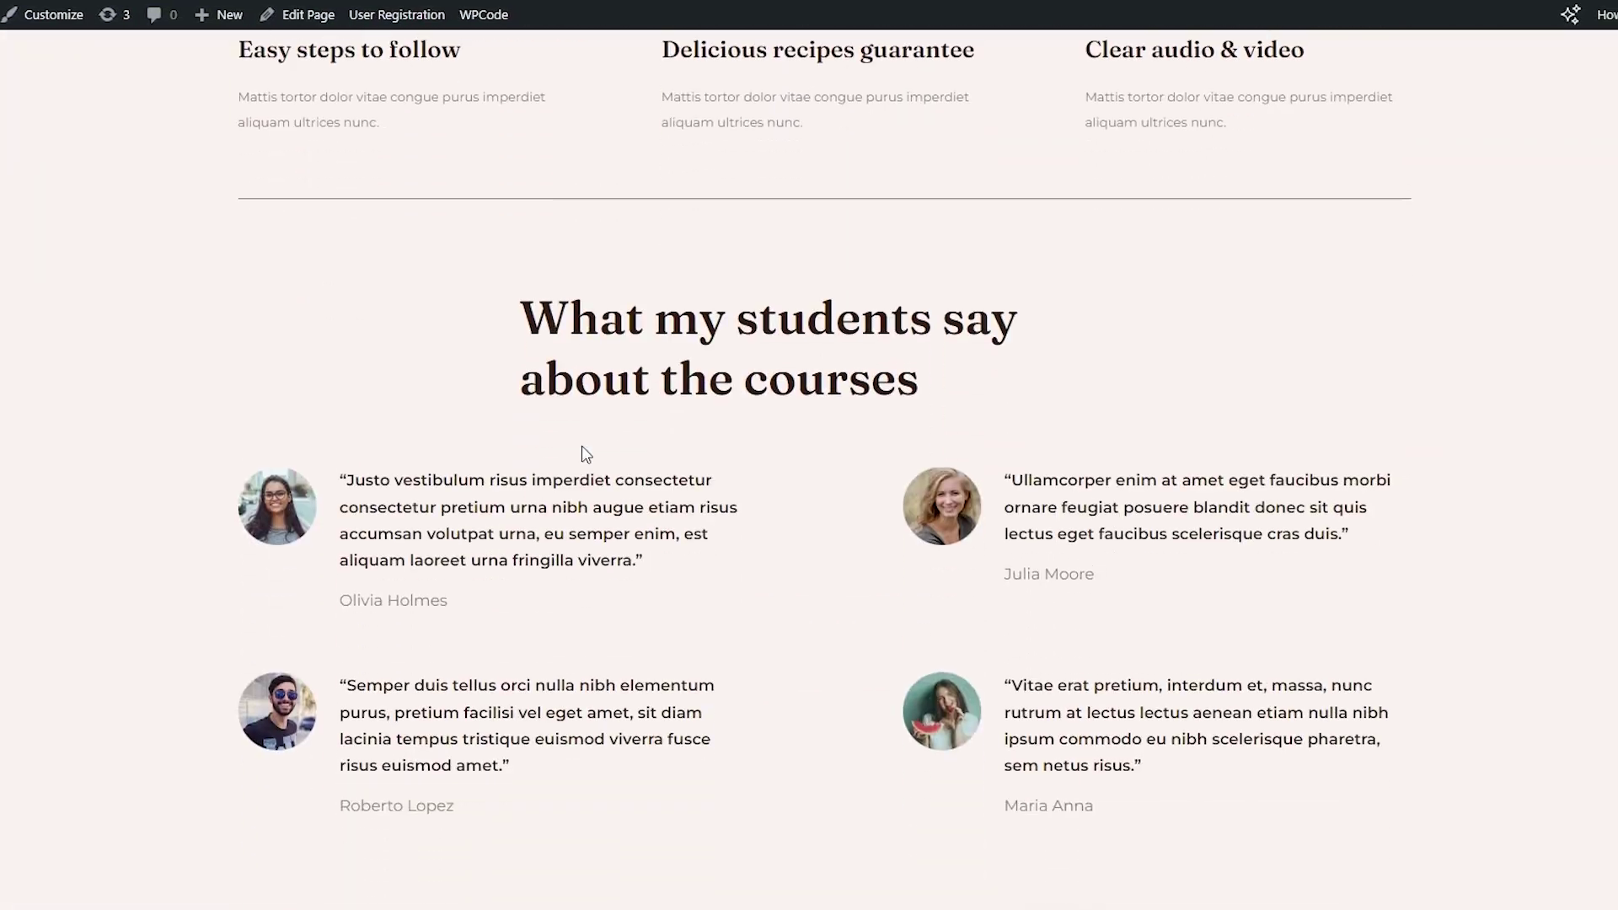
scroll(581, 452, "down", 7)
scroll(581, 451, "up", 8)
scroll(581, 446, "up", 15)
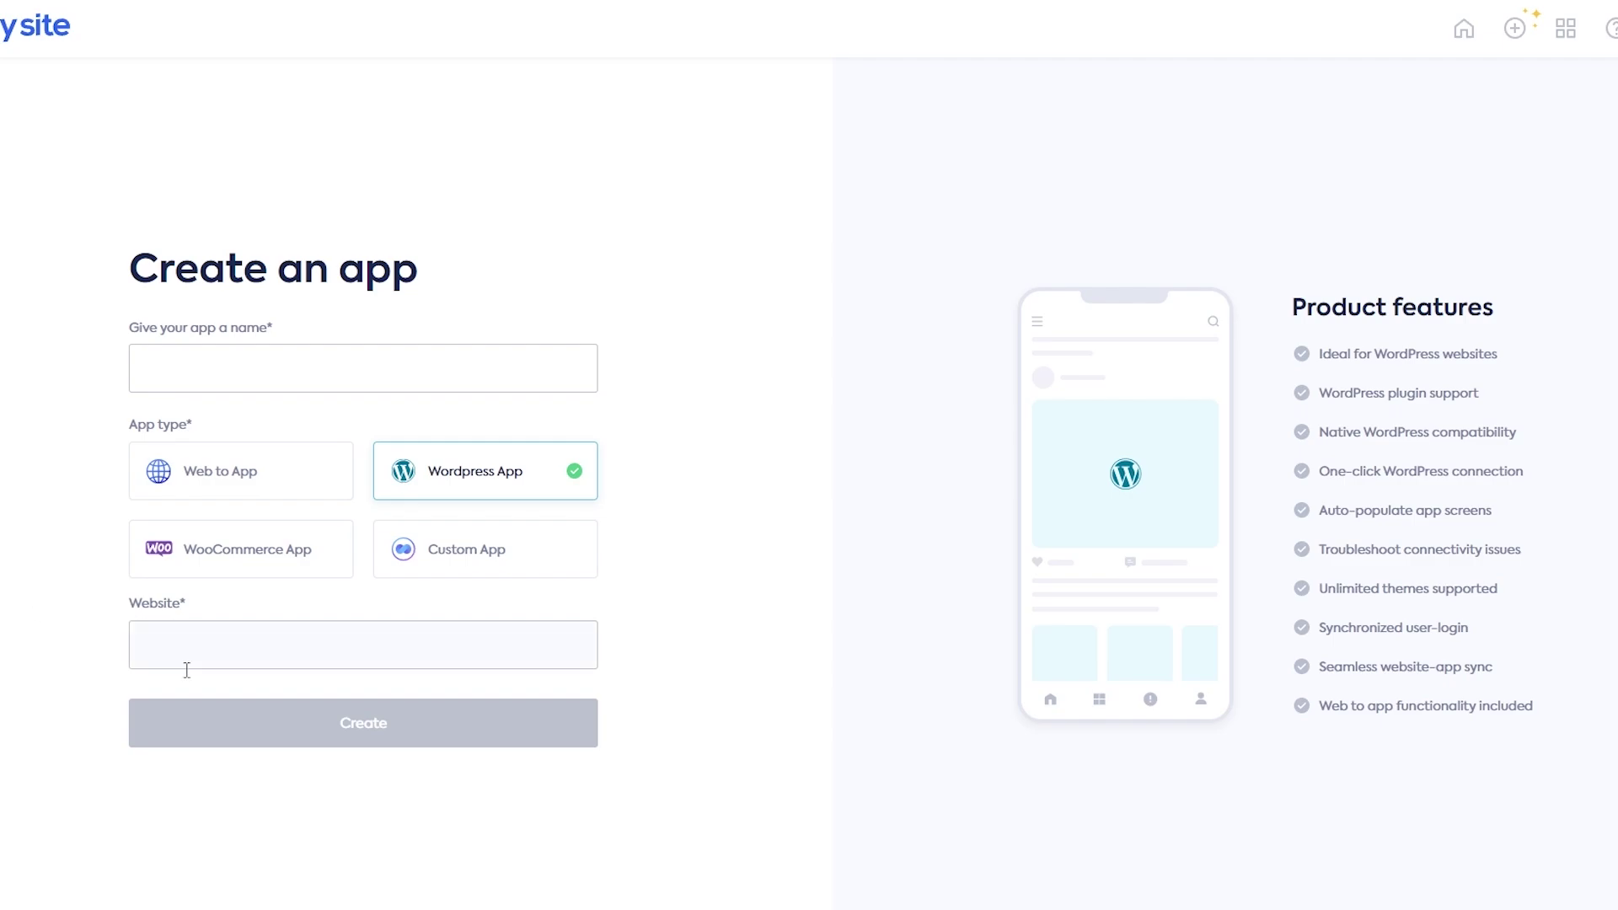
- Paste in the WordPress site address and app name, then create the app
left_click(192, 657)
type("dev-osmhash.pantheonsite.io/")
left_click(216, 370)
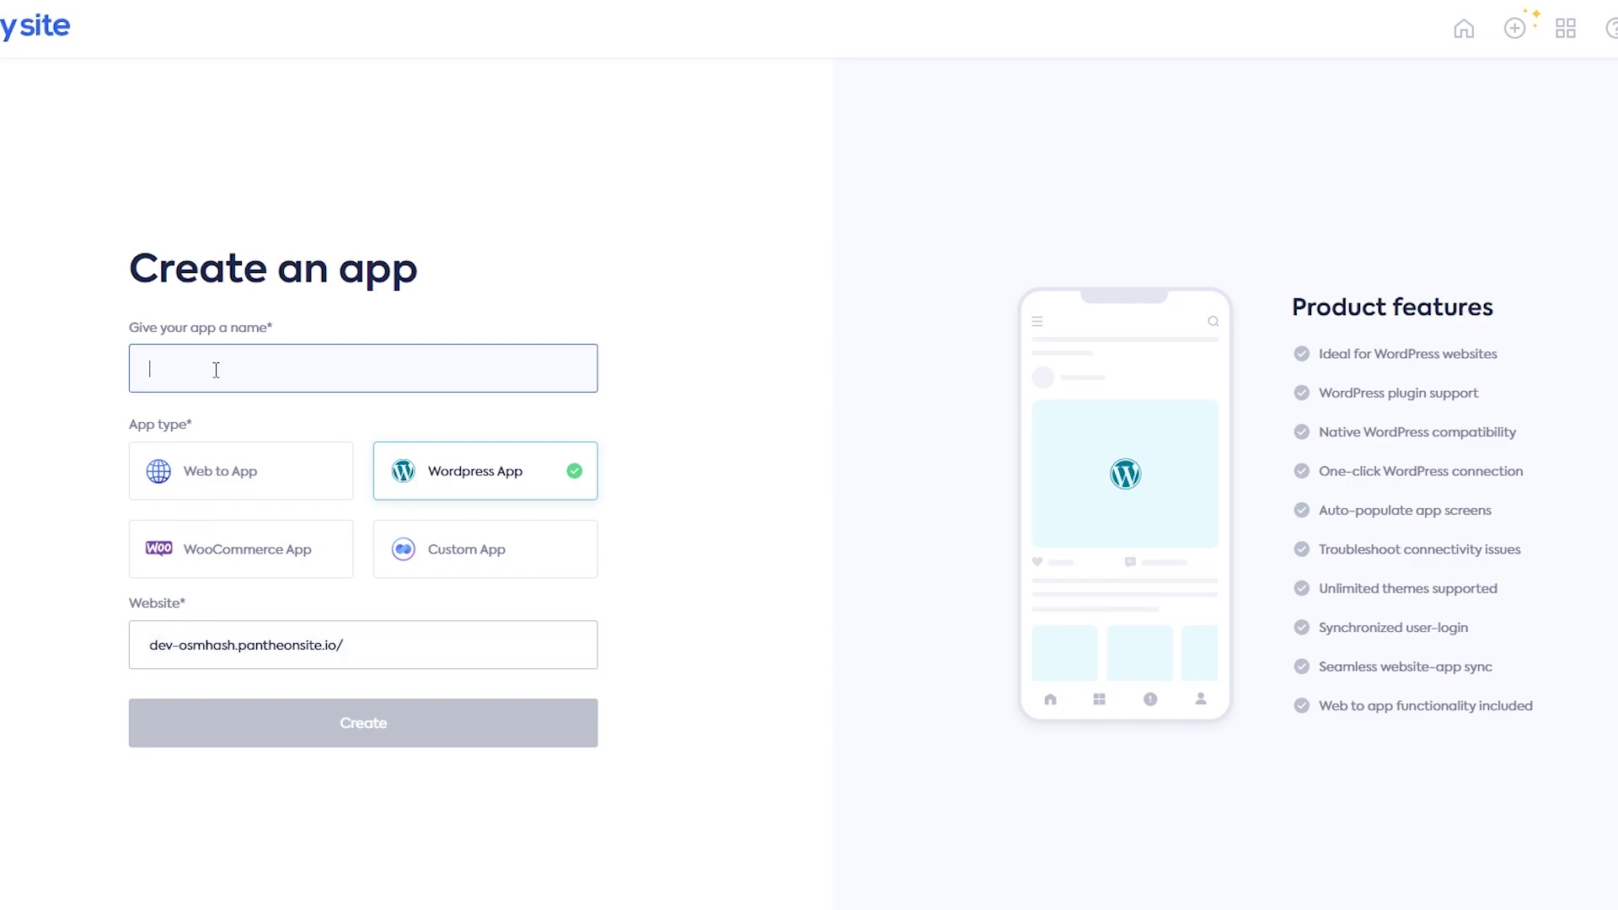
type("Nicole’s Cookbook")
left_click(392, 735)
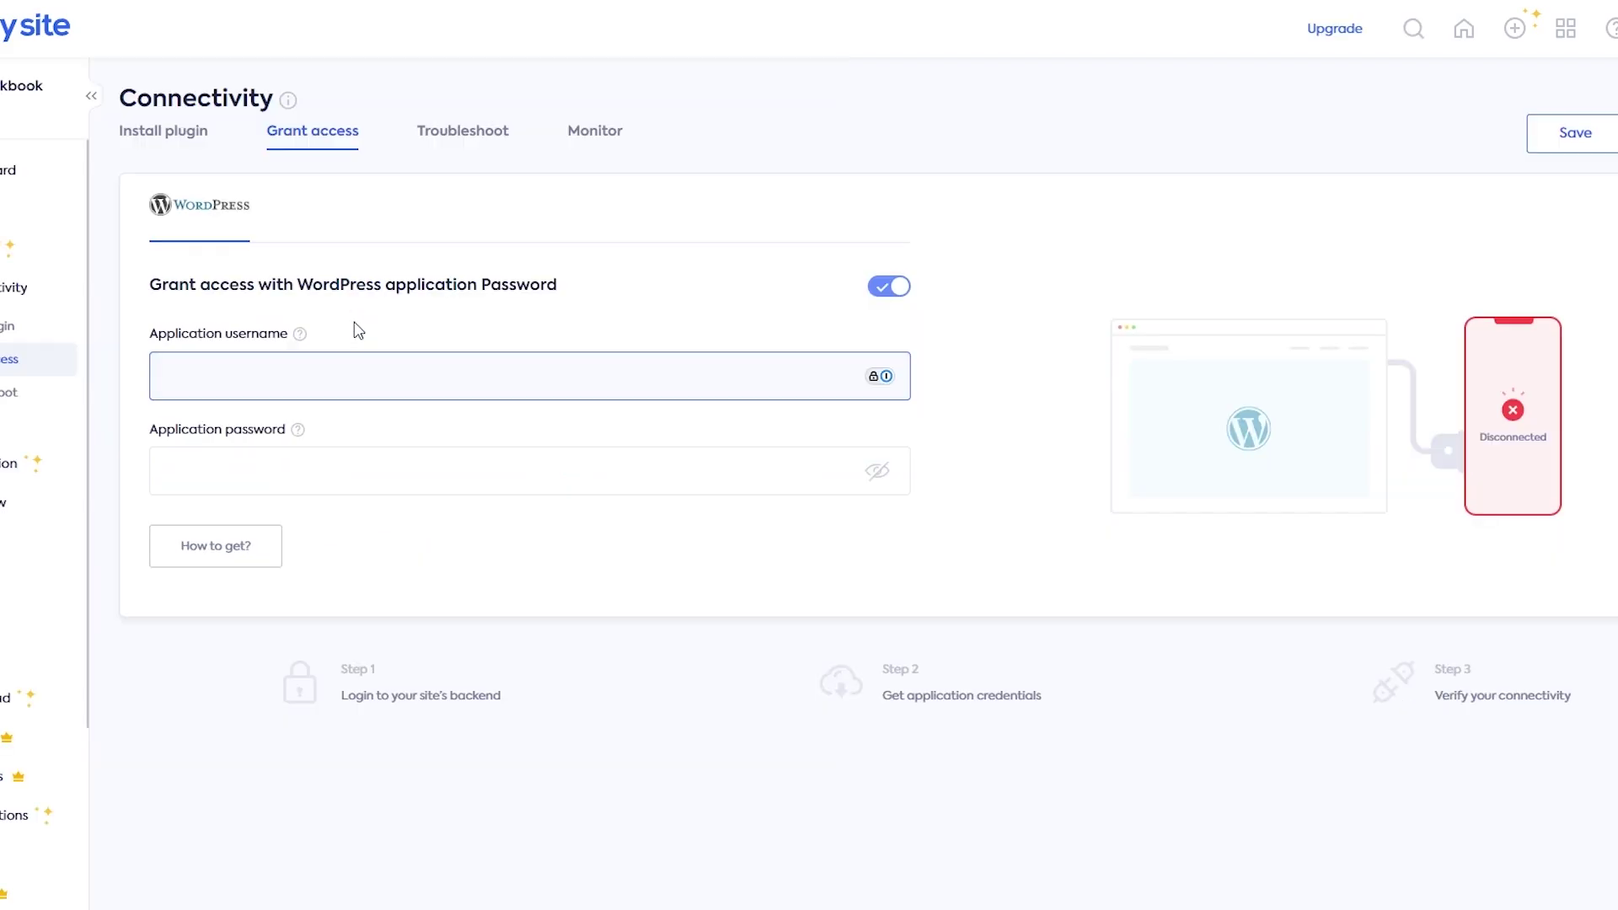
- Enter and save the WordPress application username and password, then dismiss the connection warning
left_click(174, 305)
left_click_drag(155, 284, 646, 296)
left_click(299, 335)
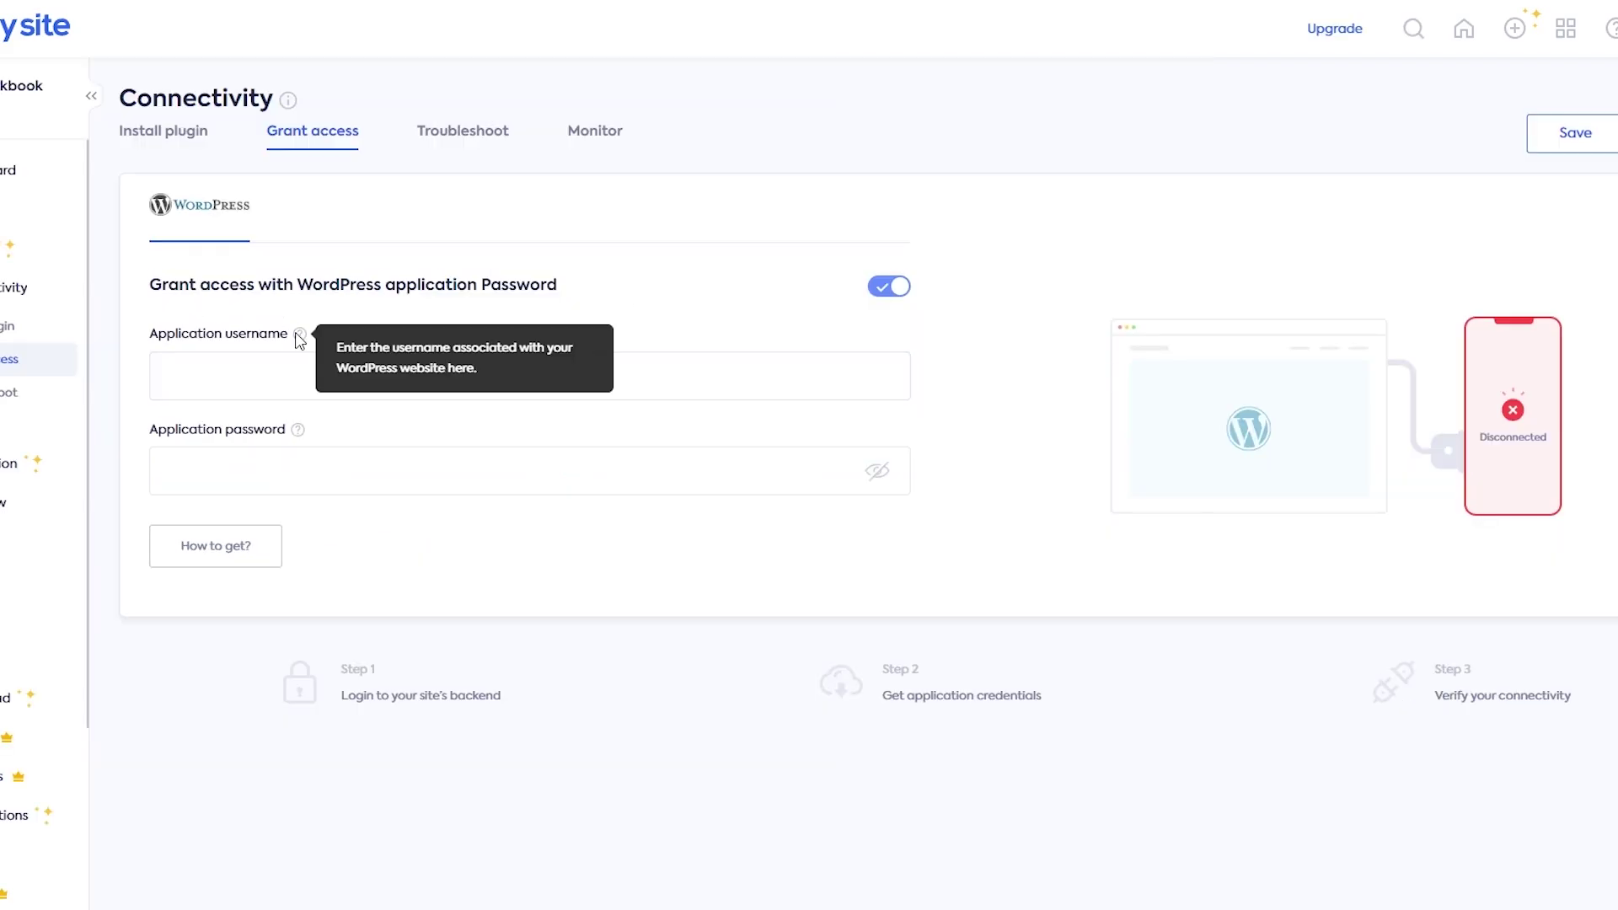
left_click(281, 365)
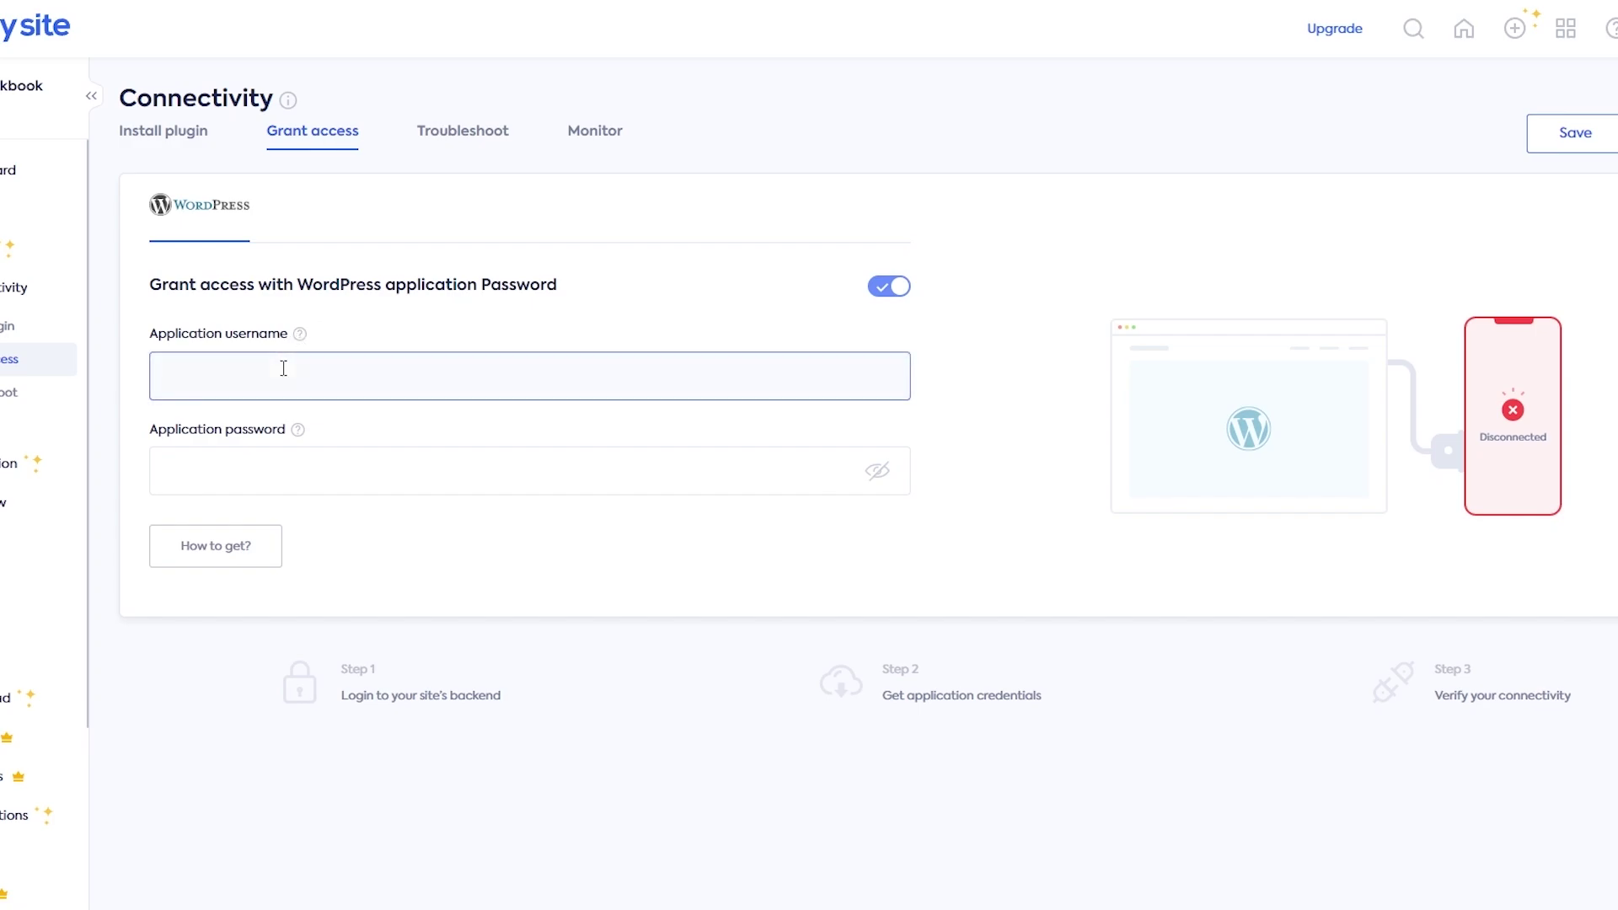
left_click(263, 474)
left_click(1099, 488)
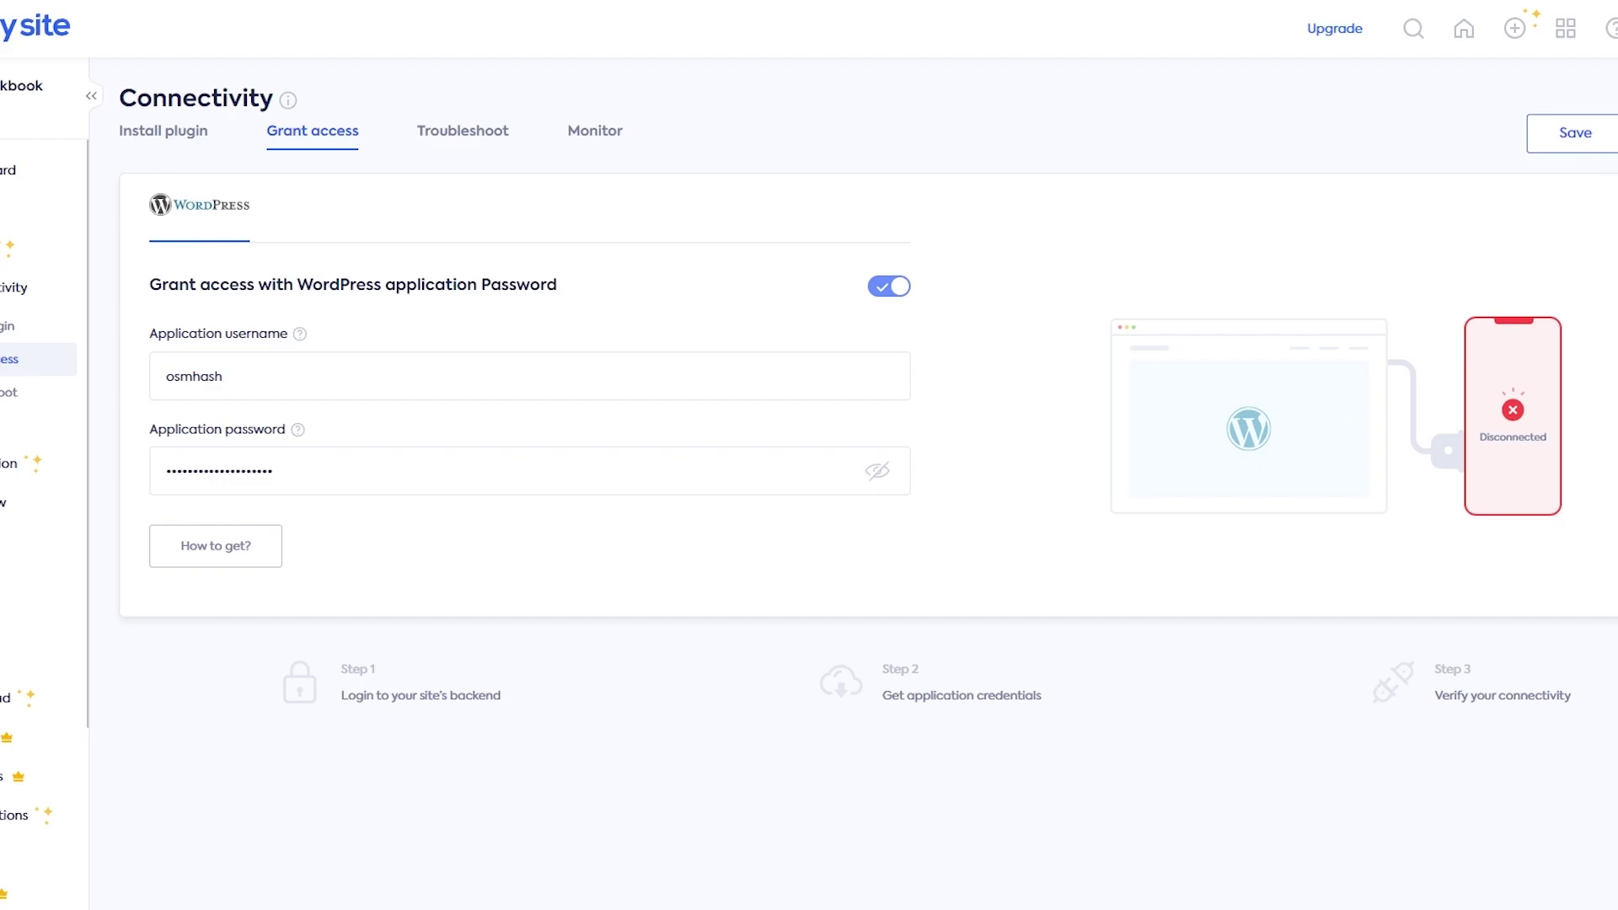
left_click(1554, 139)
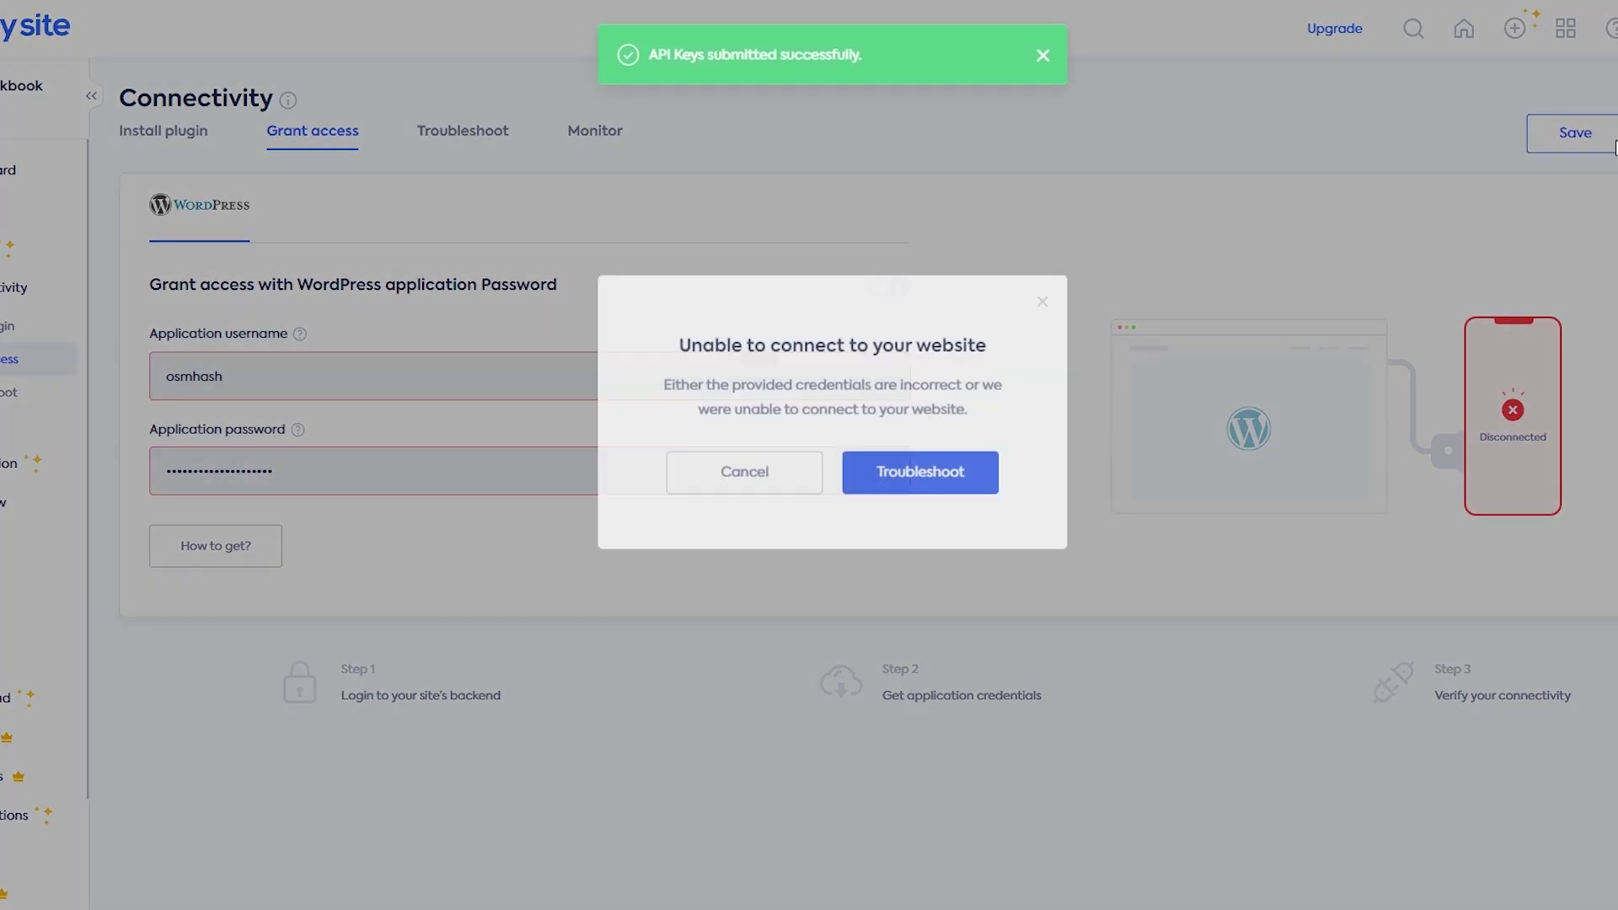
left_click(1042, 324)
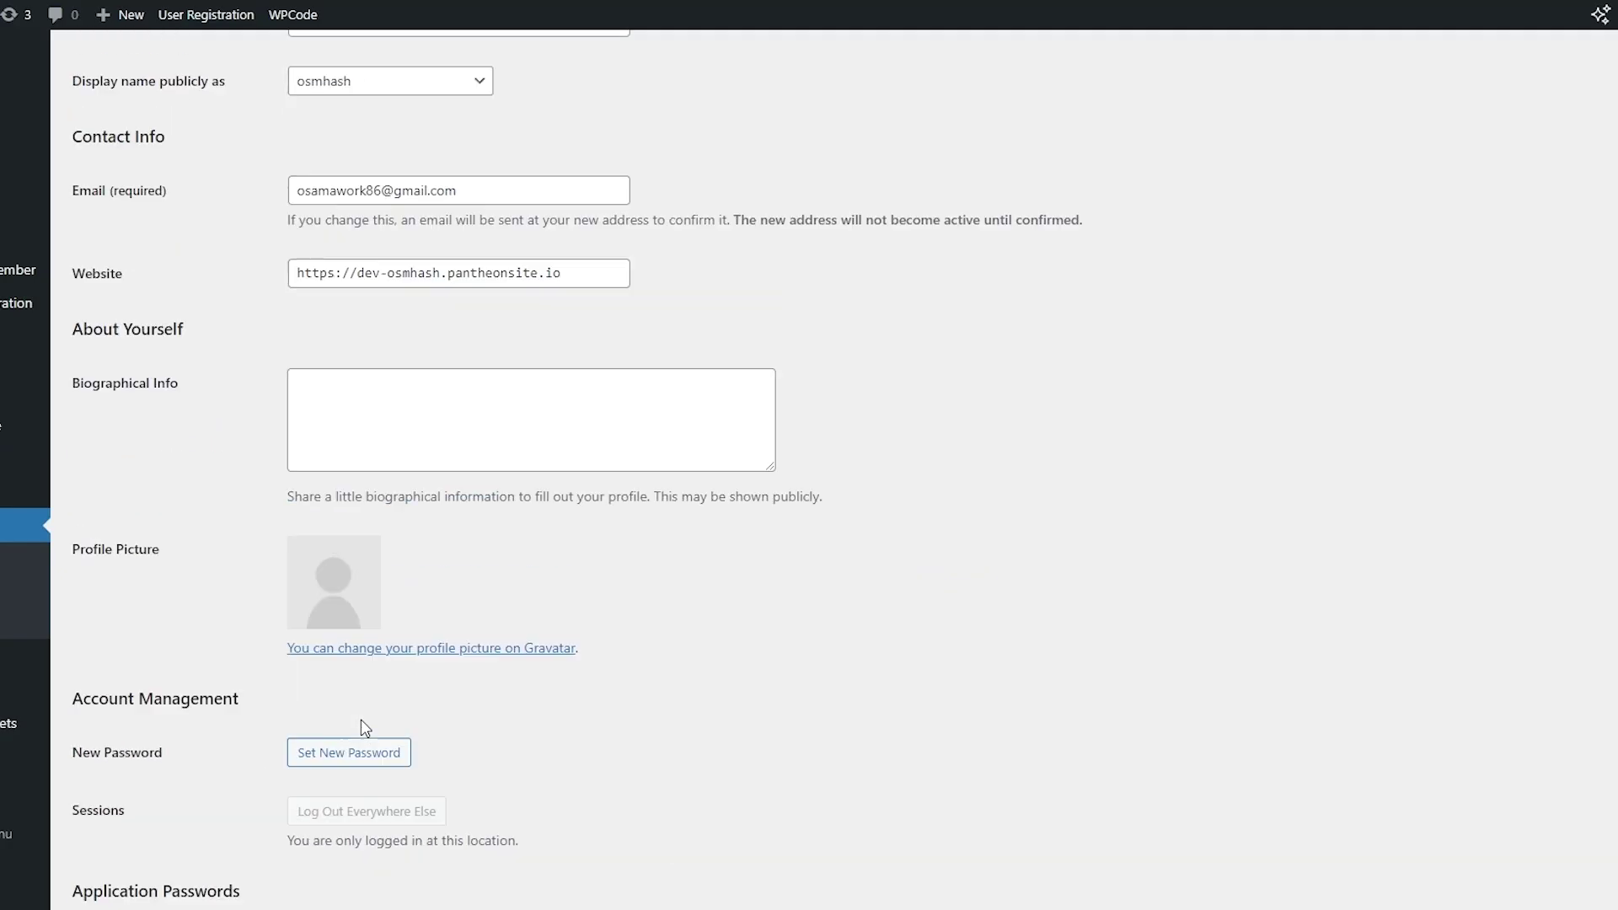
- Revoke the old application password in the WordPress user profile
scroll(361, 722, "up", 7)
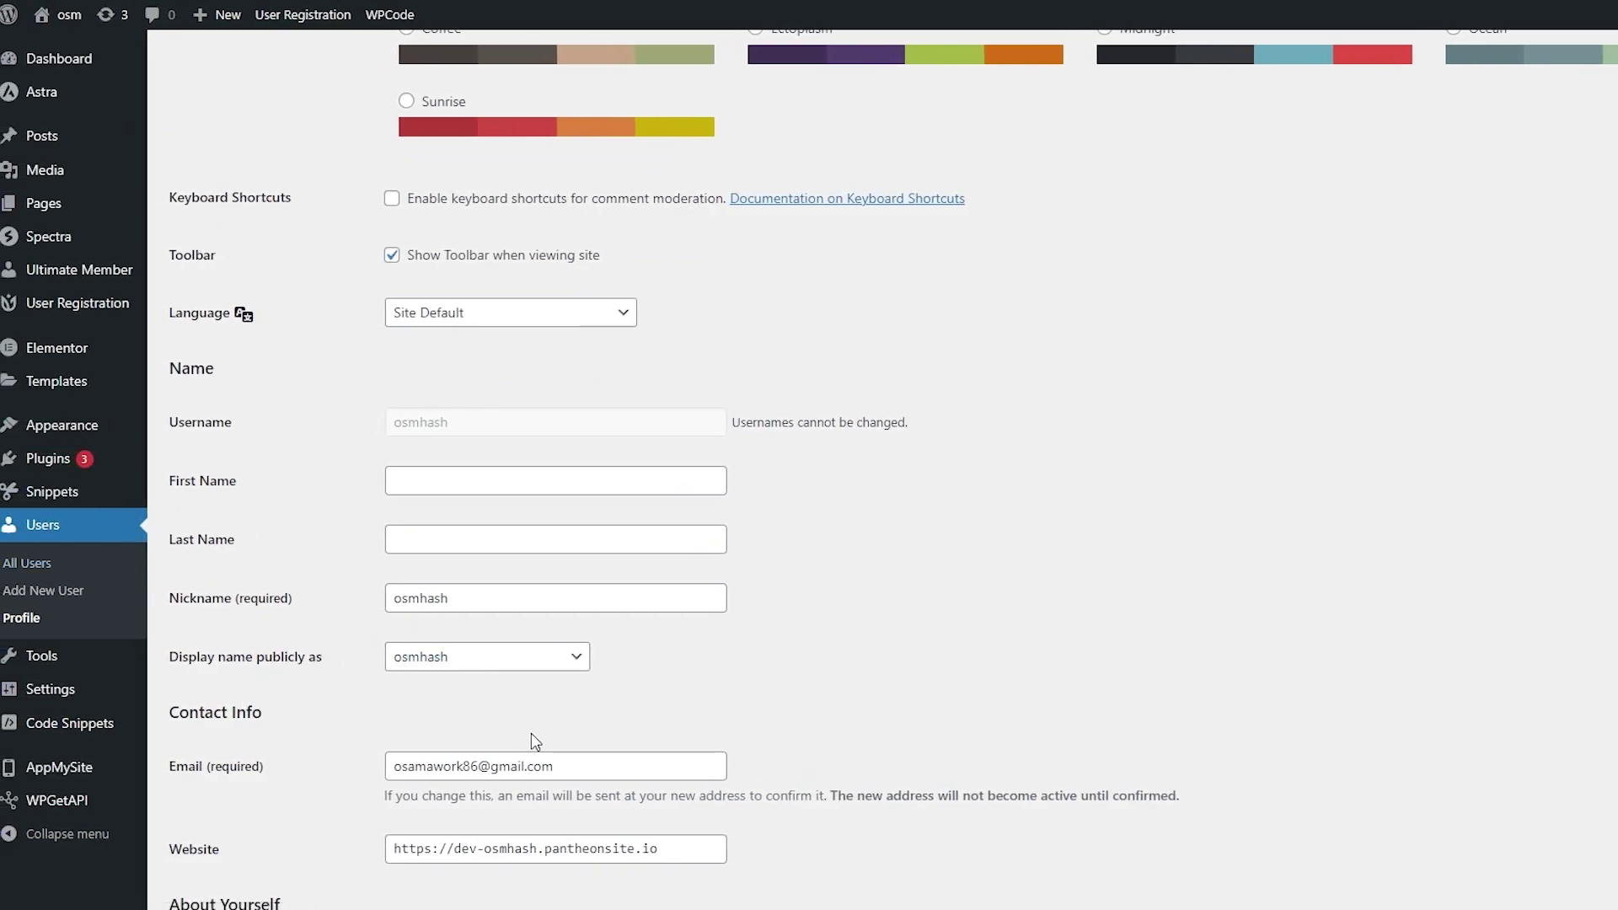
double_click(187, 423)
scroll(287, 583, "down", 10)
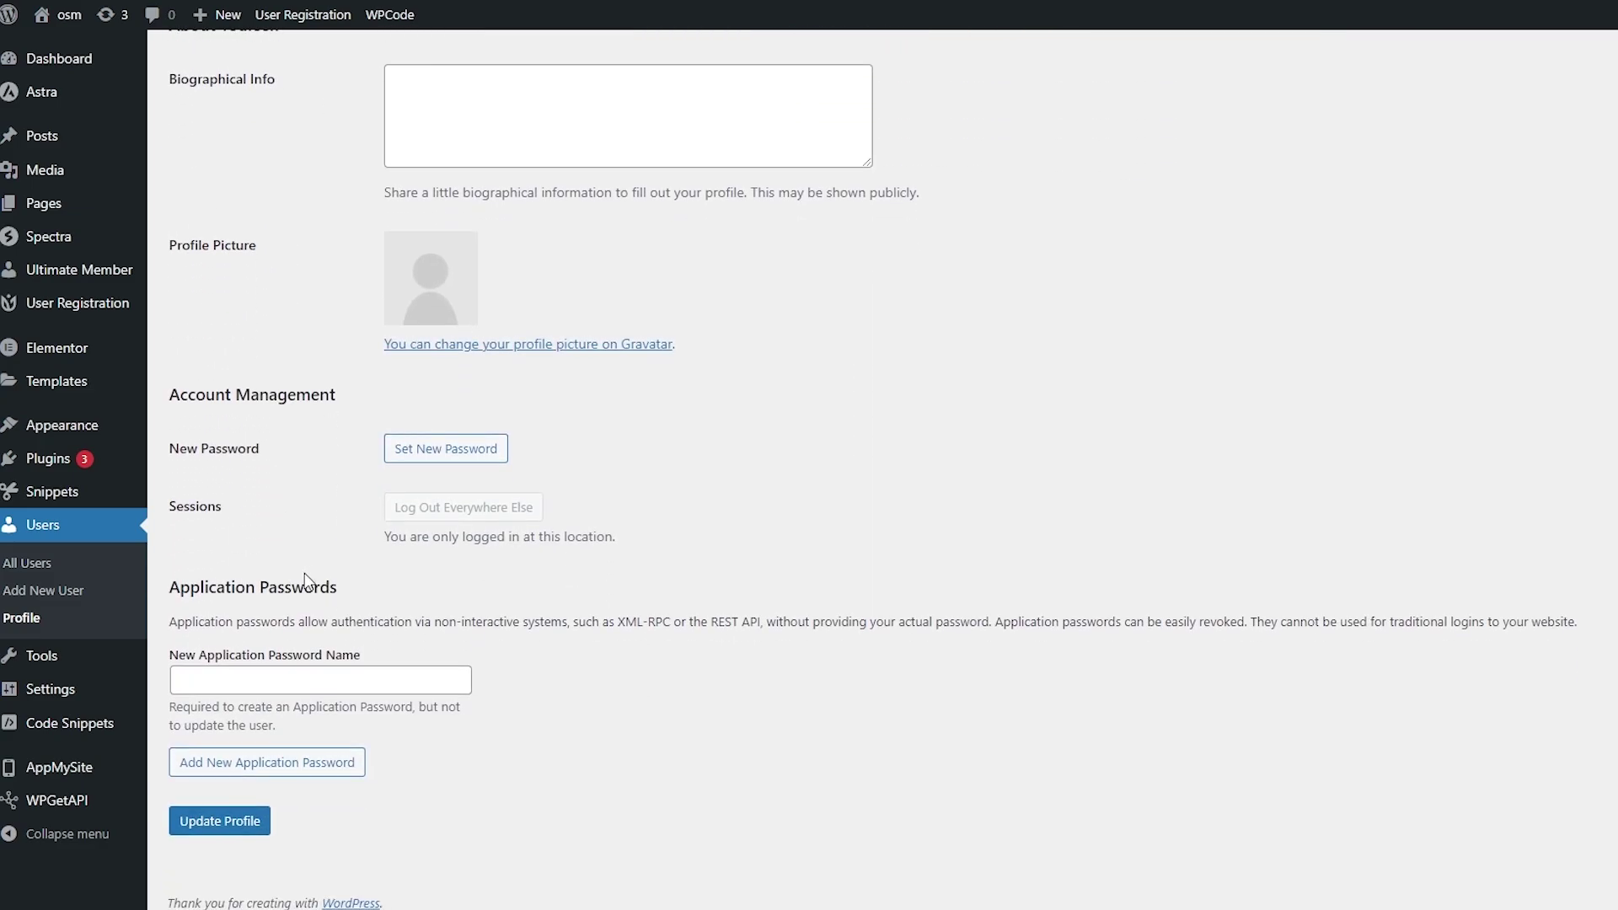
left_click_drag(176, 583, 493, 592)
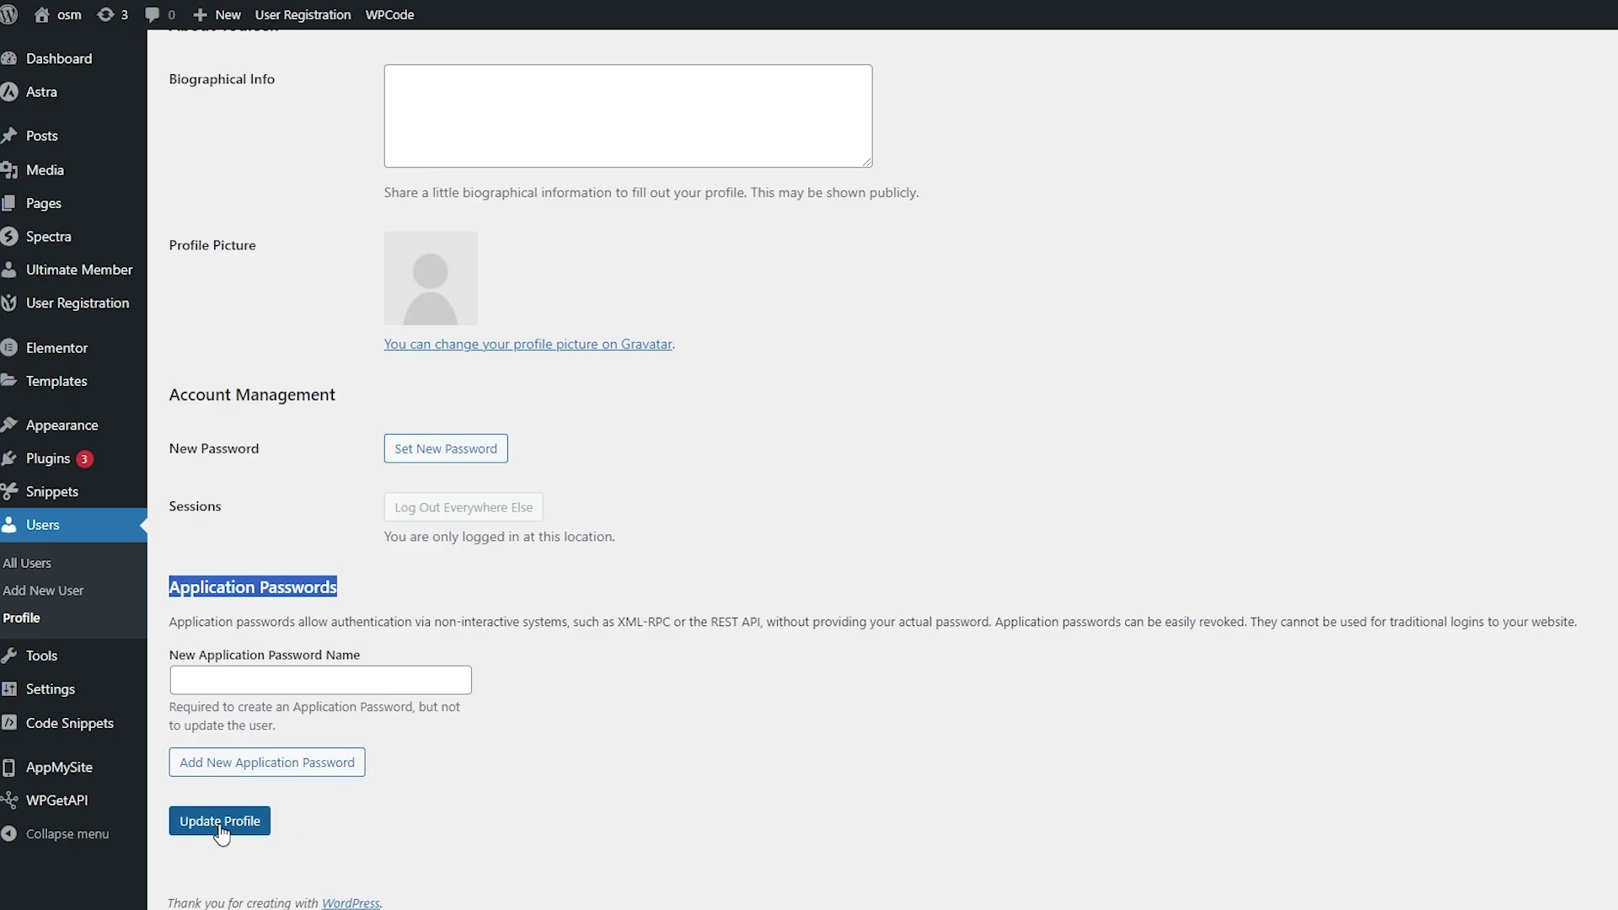
left_click(297, 701)
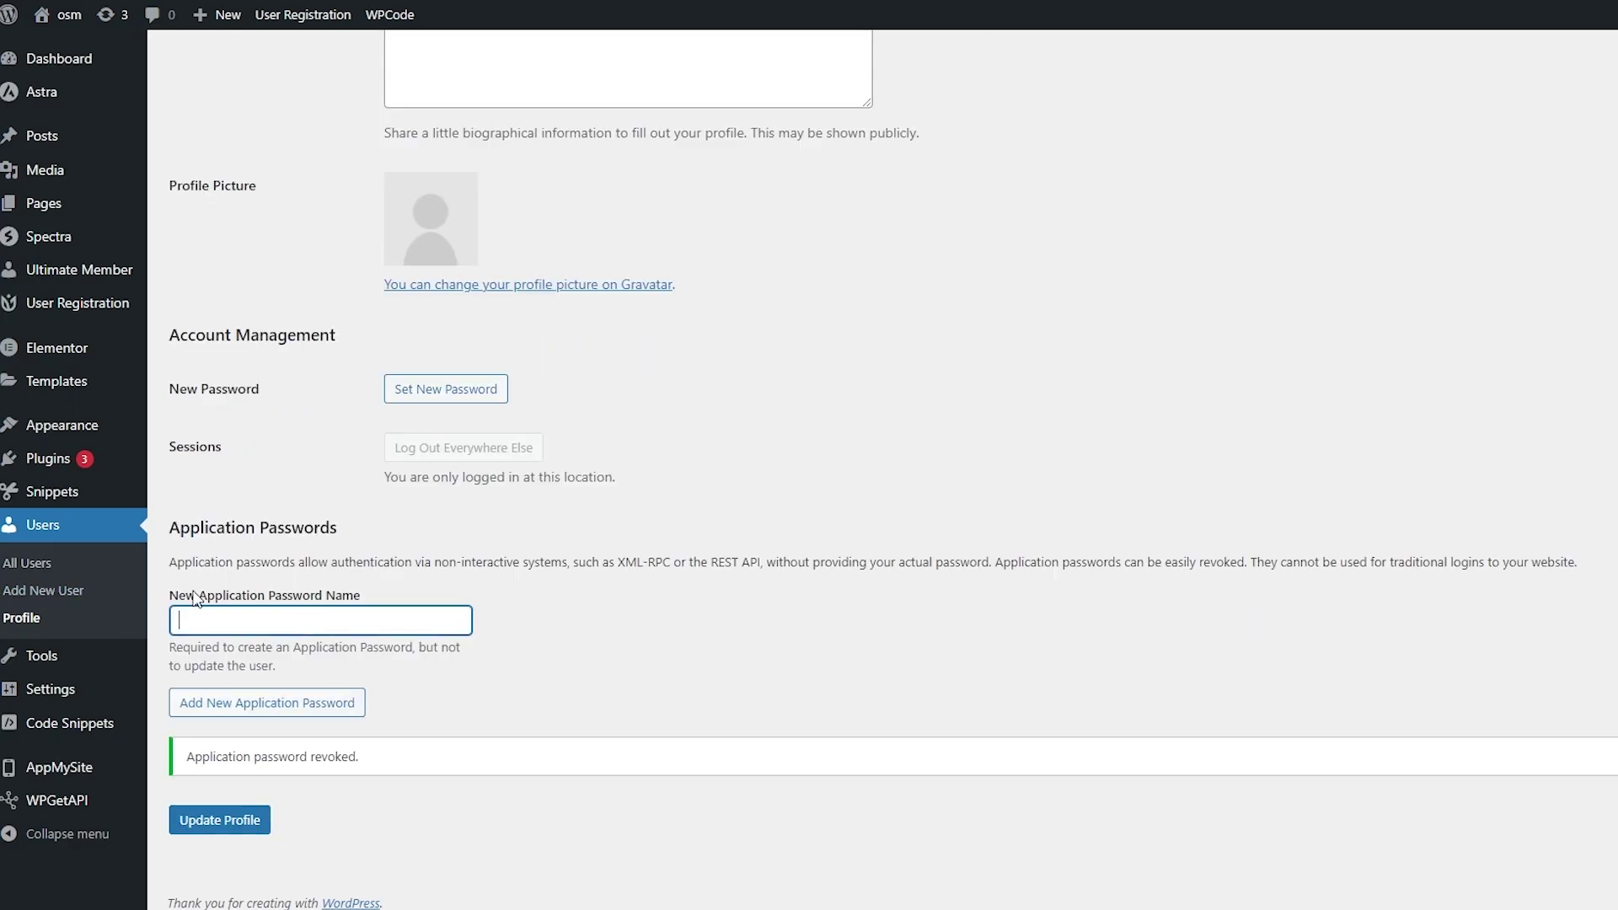
- Generate a new application password named 'OsmHash' and select it for copying
double_click(342, 596)
left_click(309, 615)
double_click(309, 615)
type("osmHash")
key("Home")
key("Delete")
type("O")
double_click(251, 628)
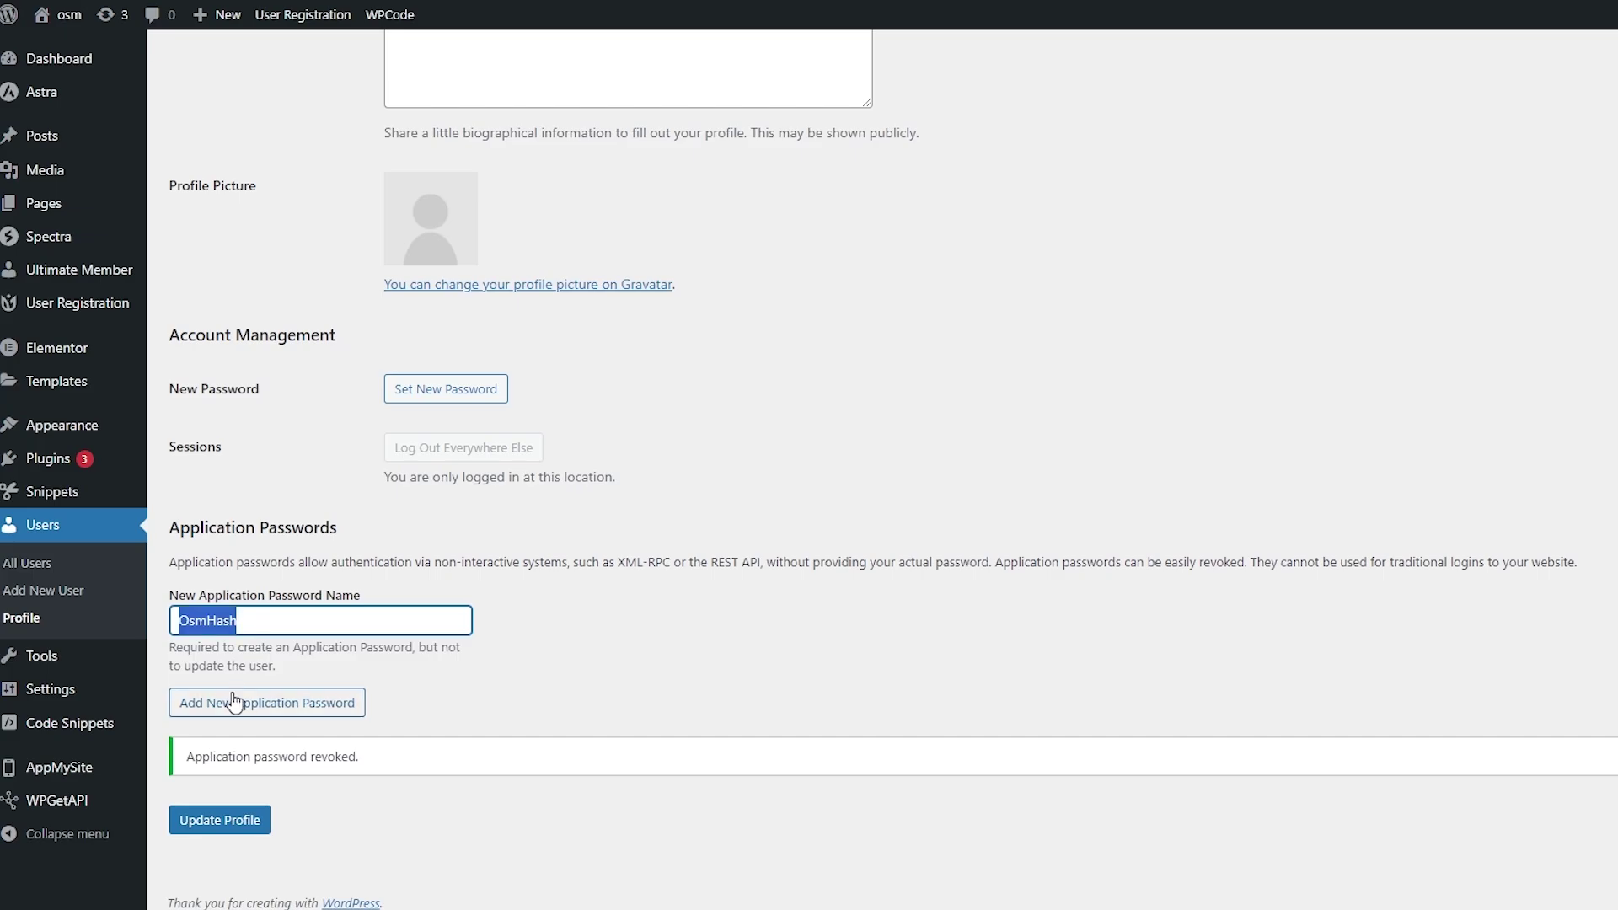
left_click(233, 705)
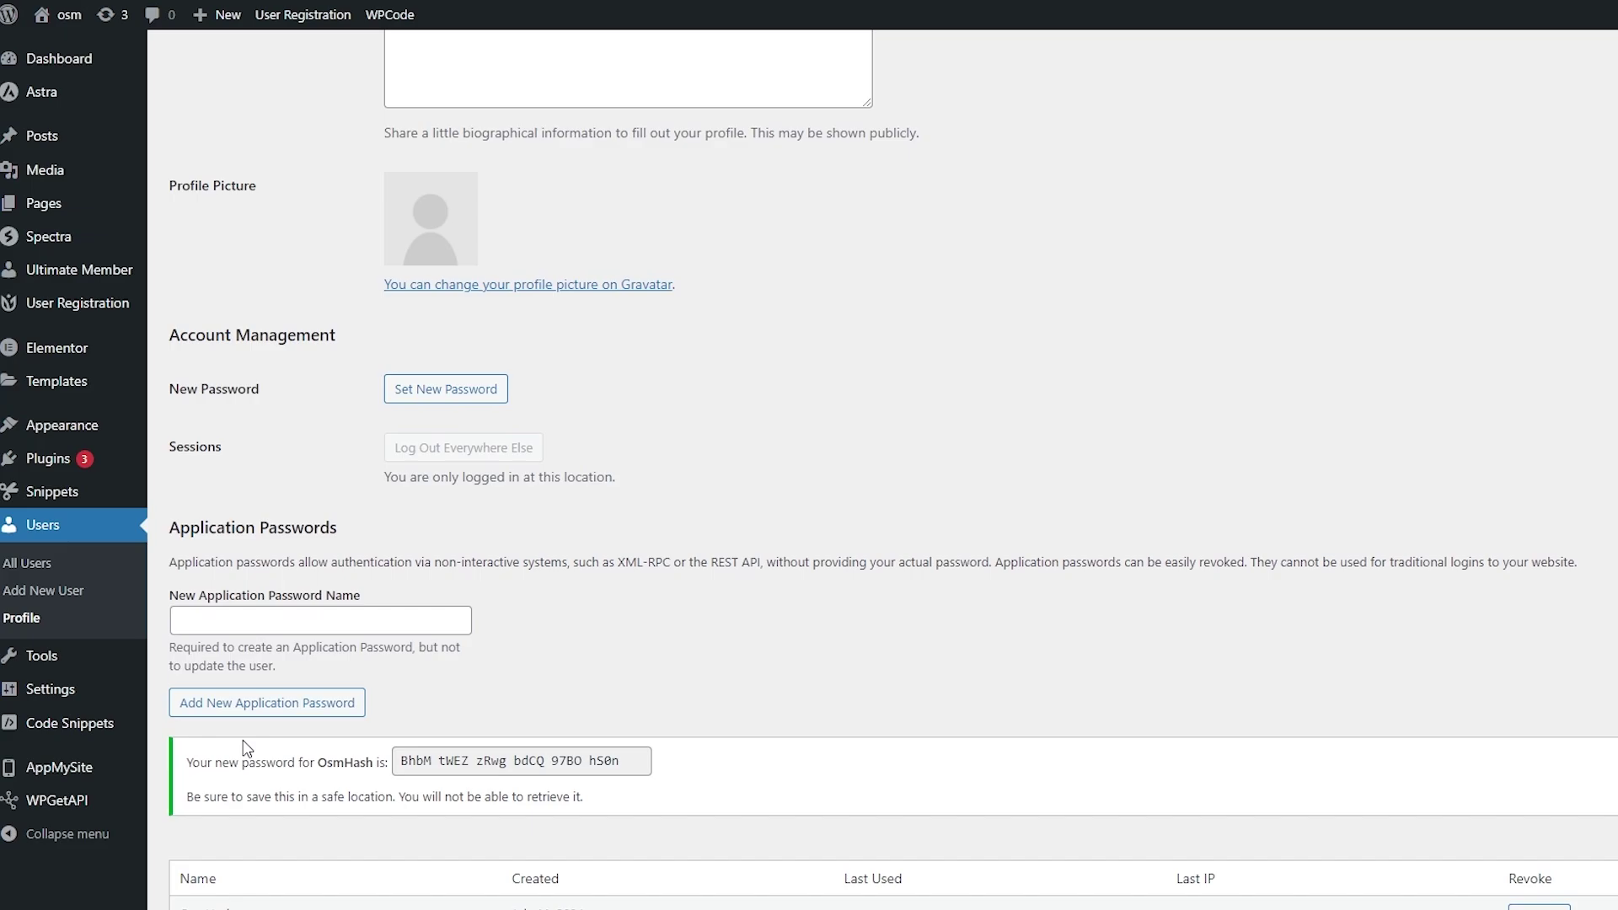
scroll(532, 765, "down", 1)
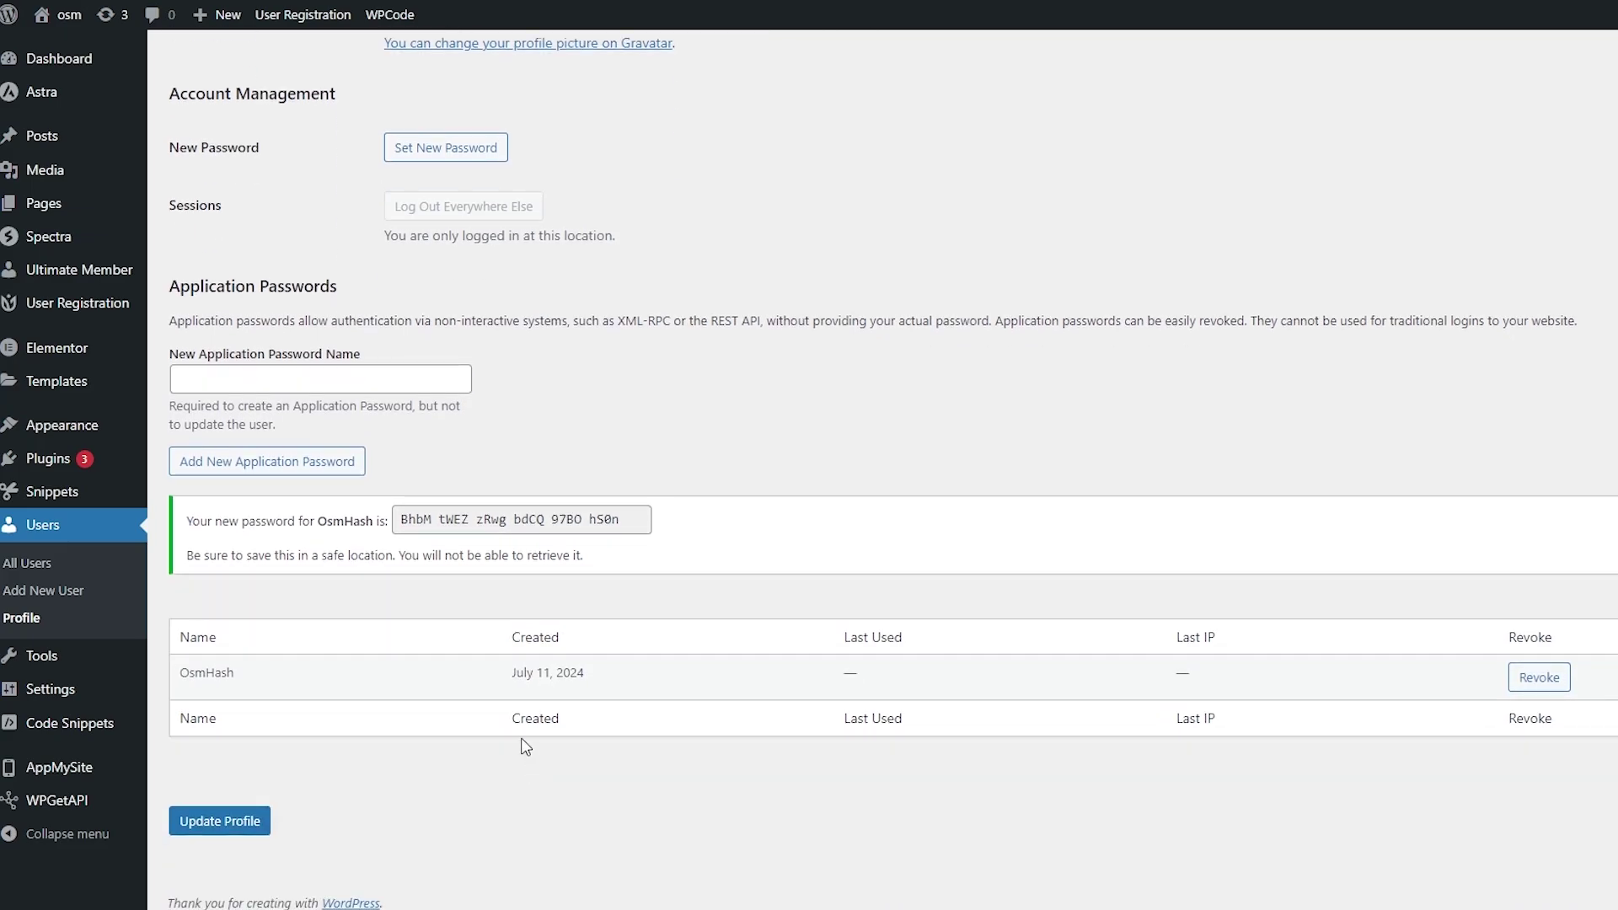
triple_click(444, 526)
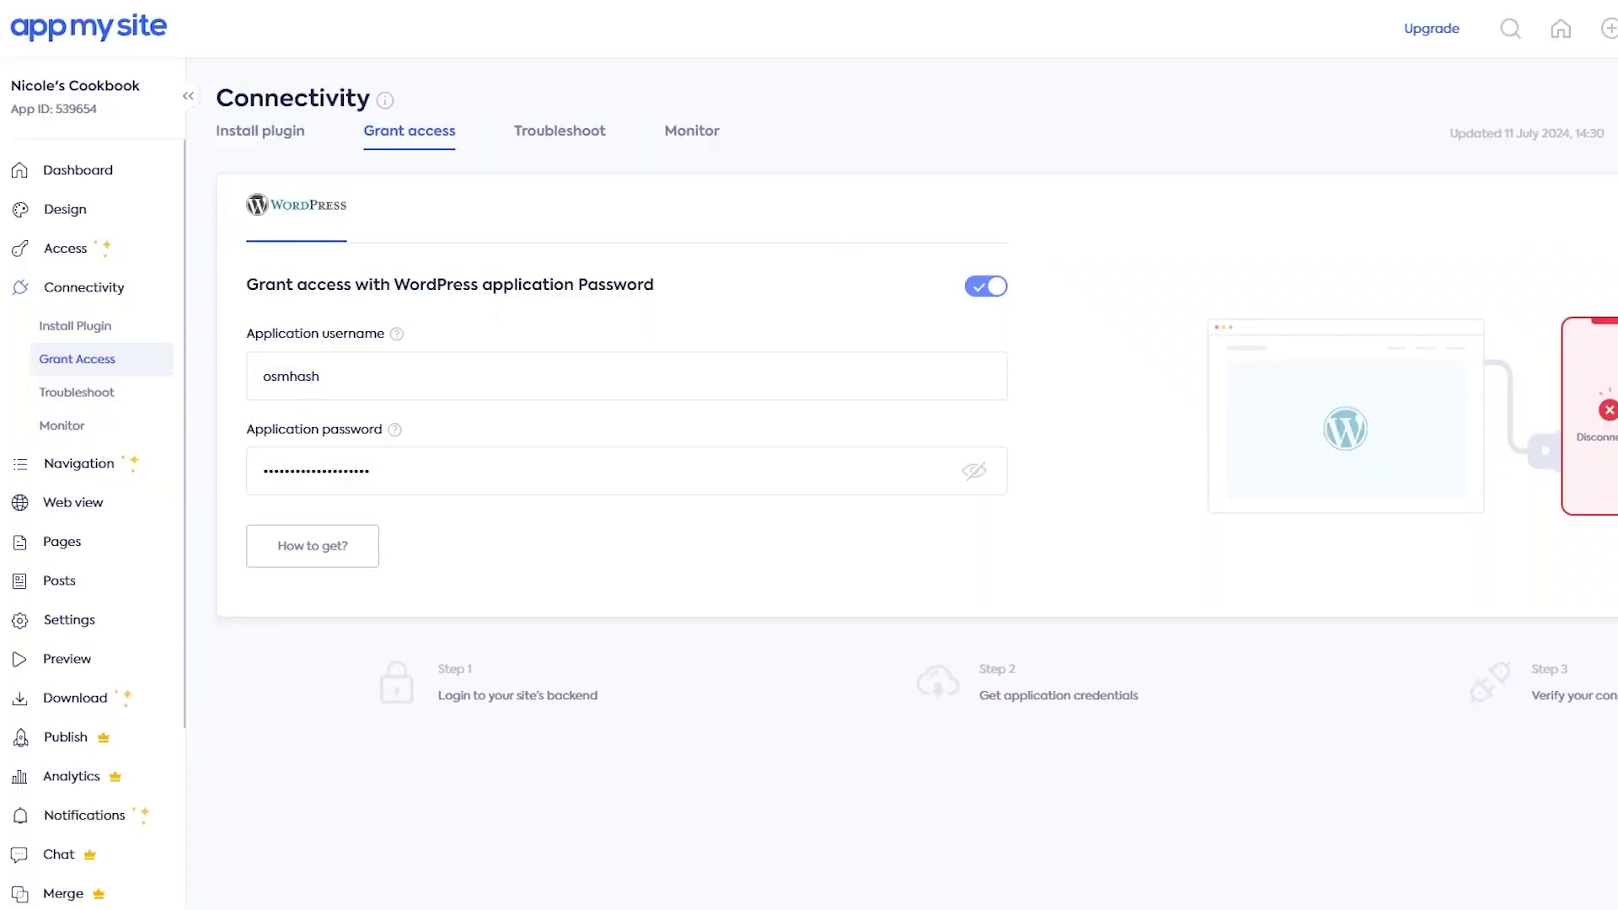
- Replace the Grant access password with the new one and view the Dashboard showing Connected
left_click(433, 455)
key("ctrl+a")
key("ctrl+v")
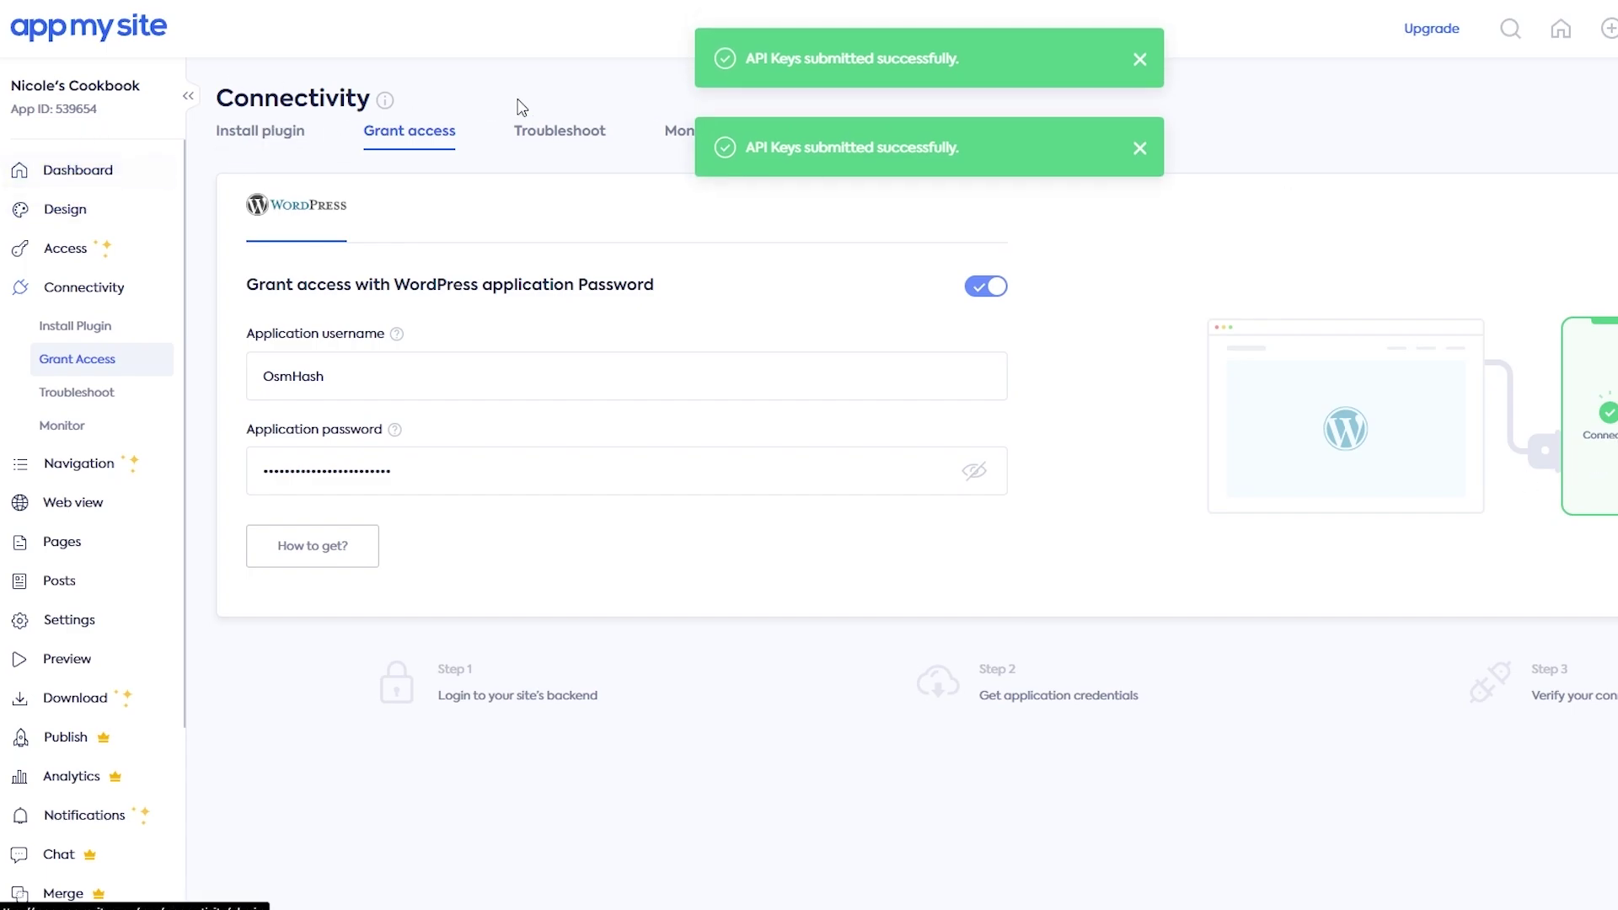
left_click(100, 172)
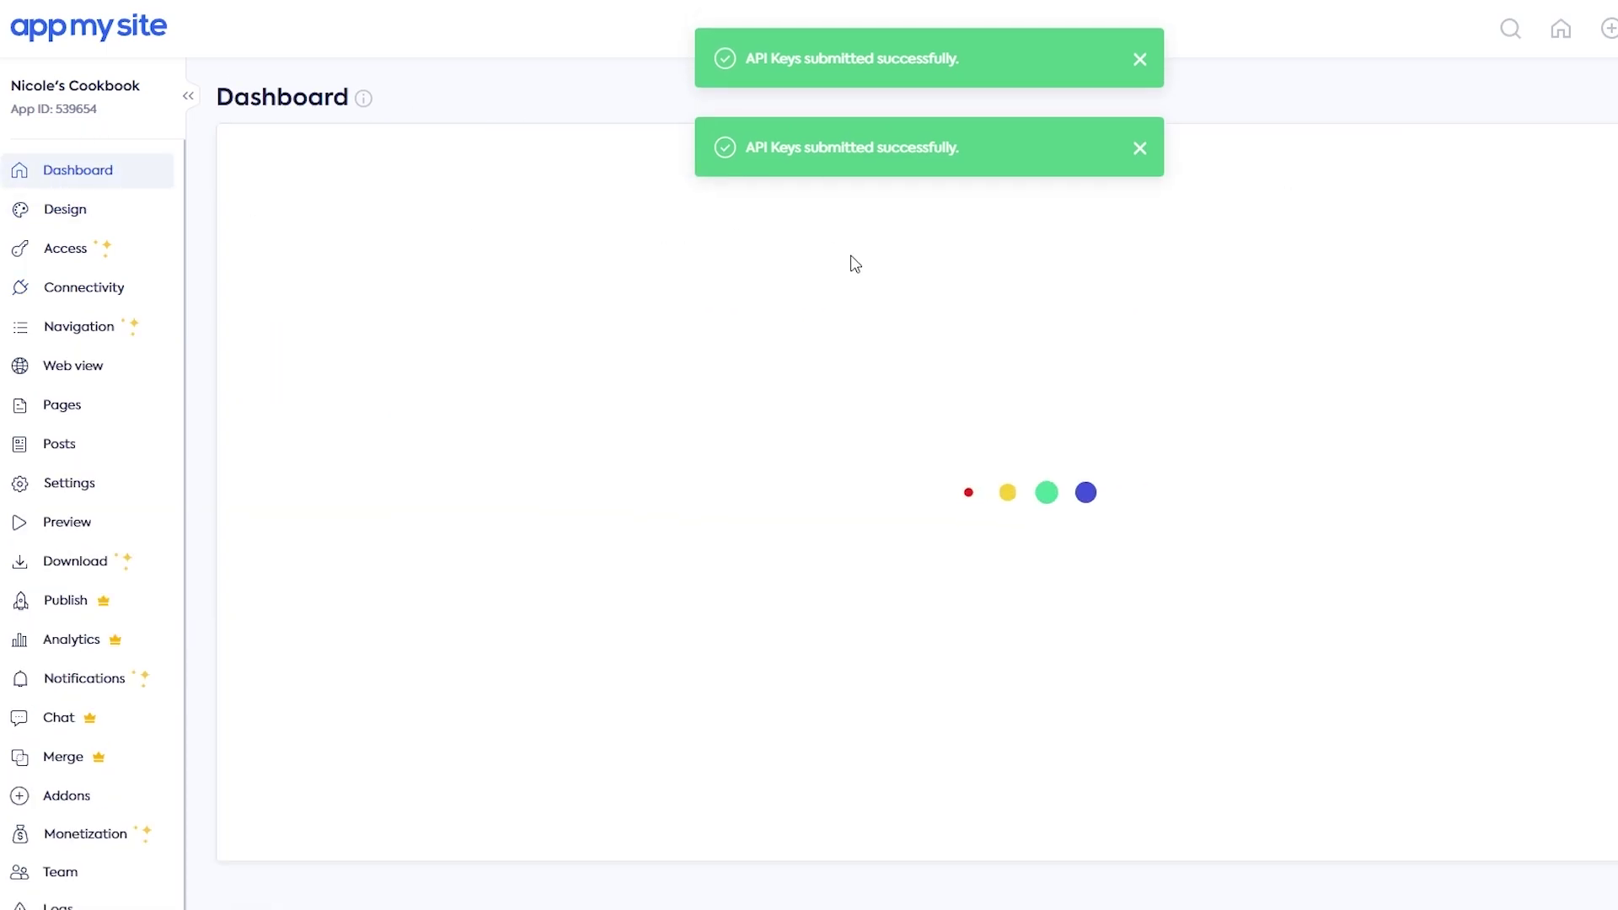
left_click(1140, 60)
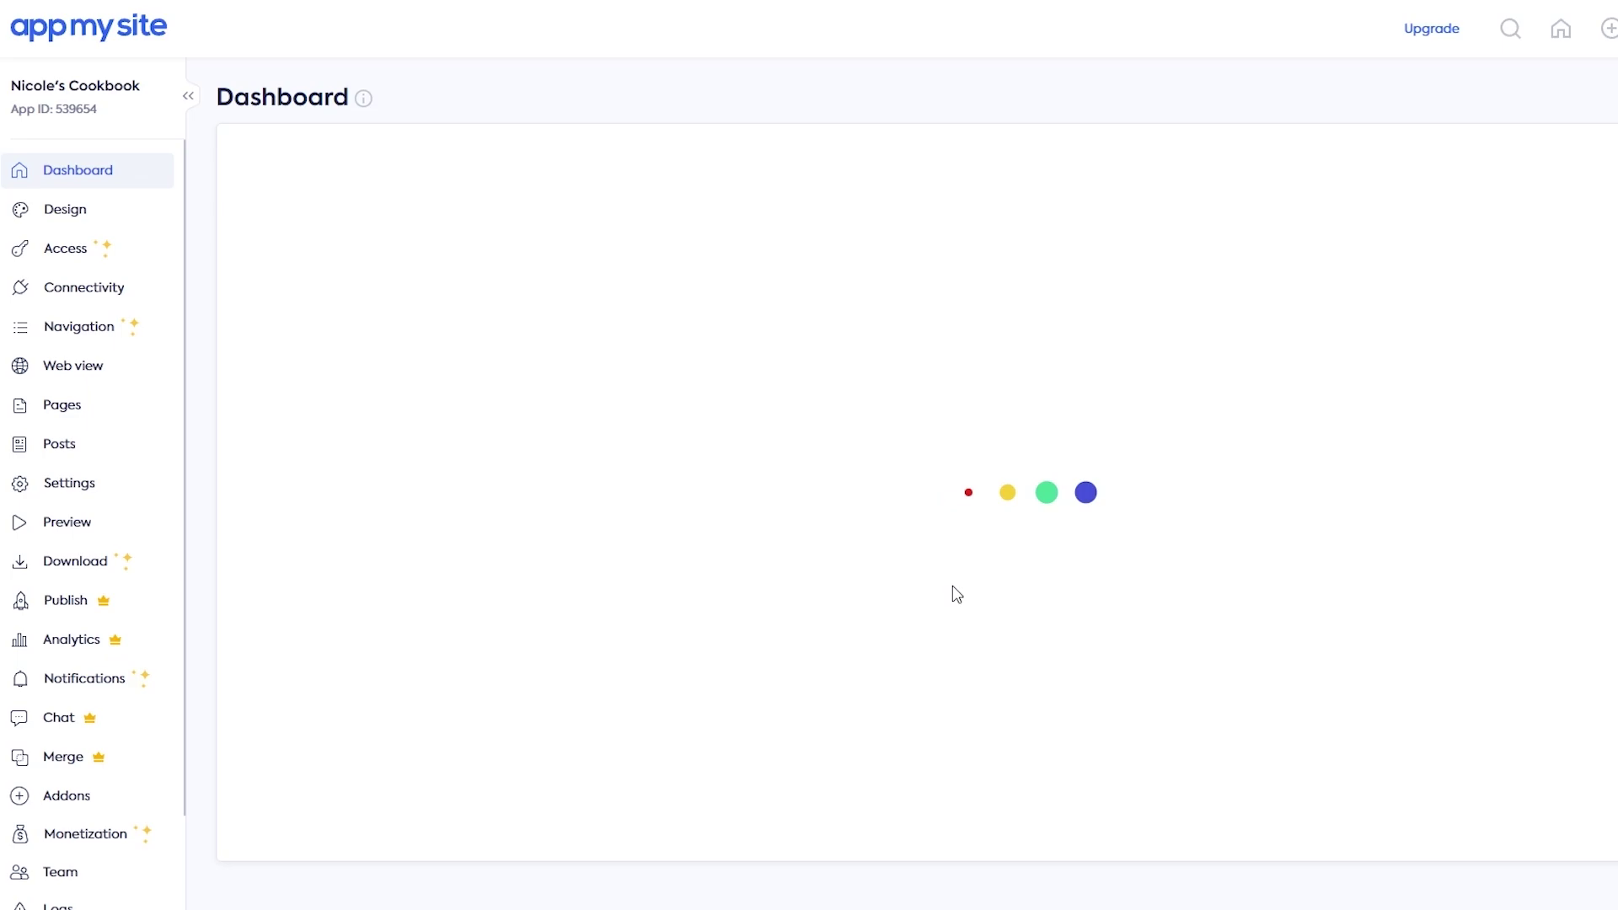
left_click(55, 214)
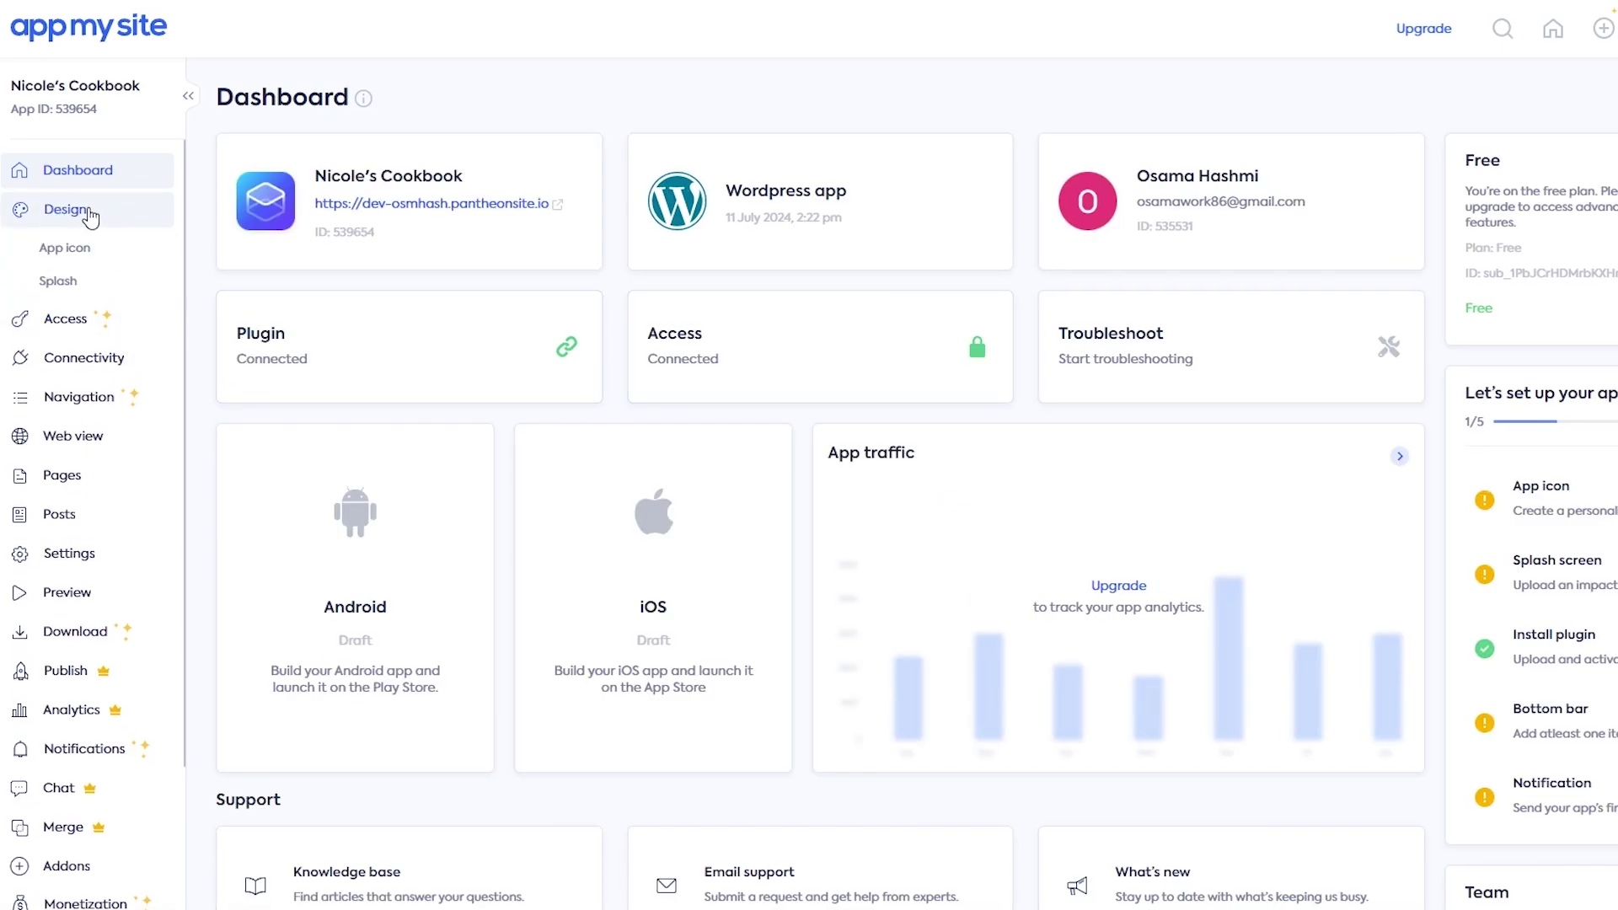
- Search icon templates for 'cookbook', apply Dad's Bakery, and select its D letter
left_click(84, 246)
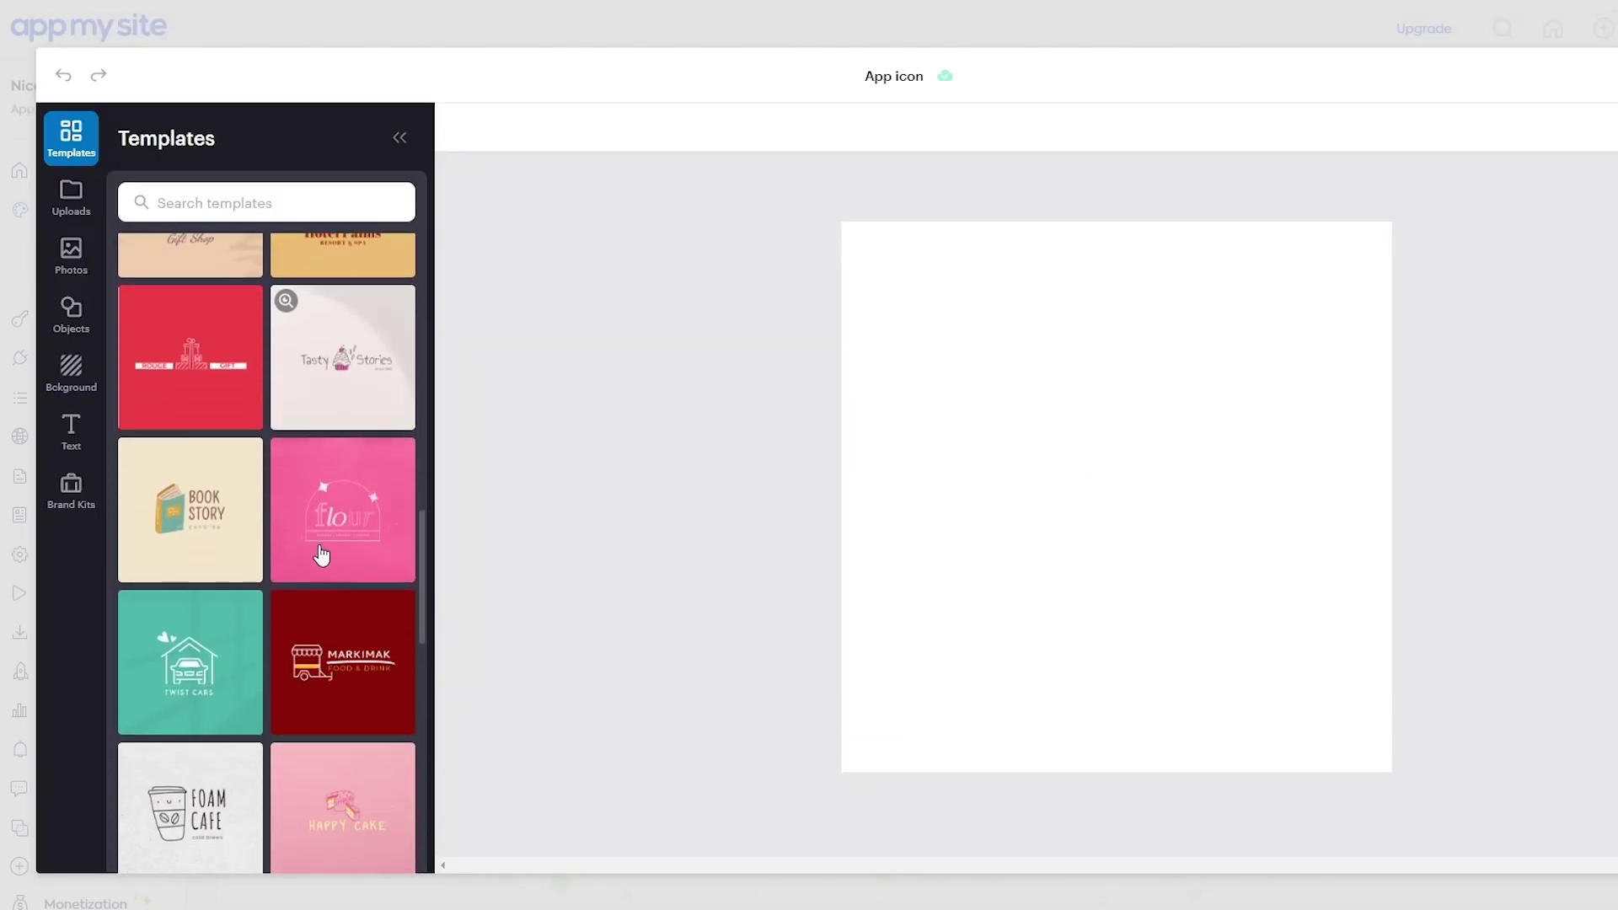
scroll(321, 553, "down", 12)
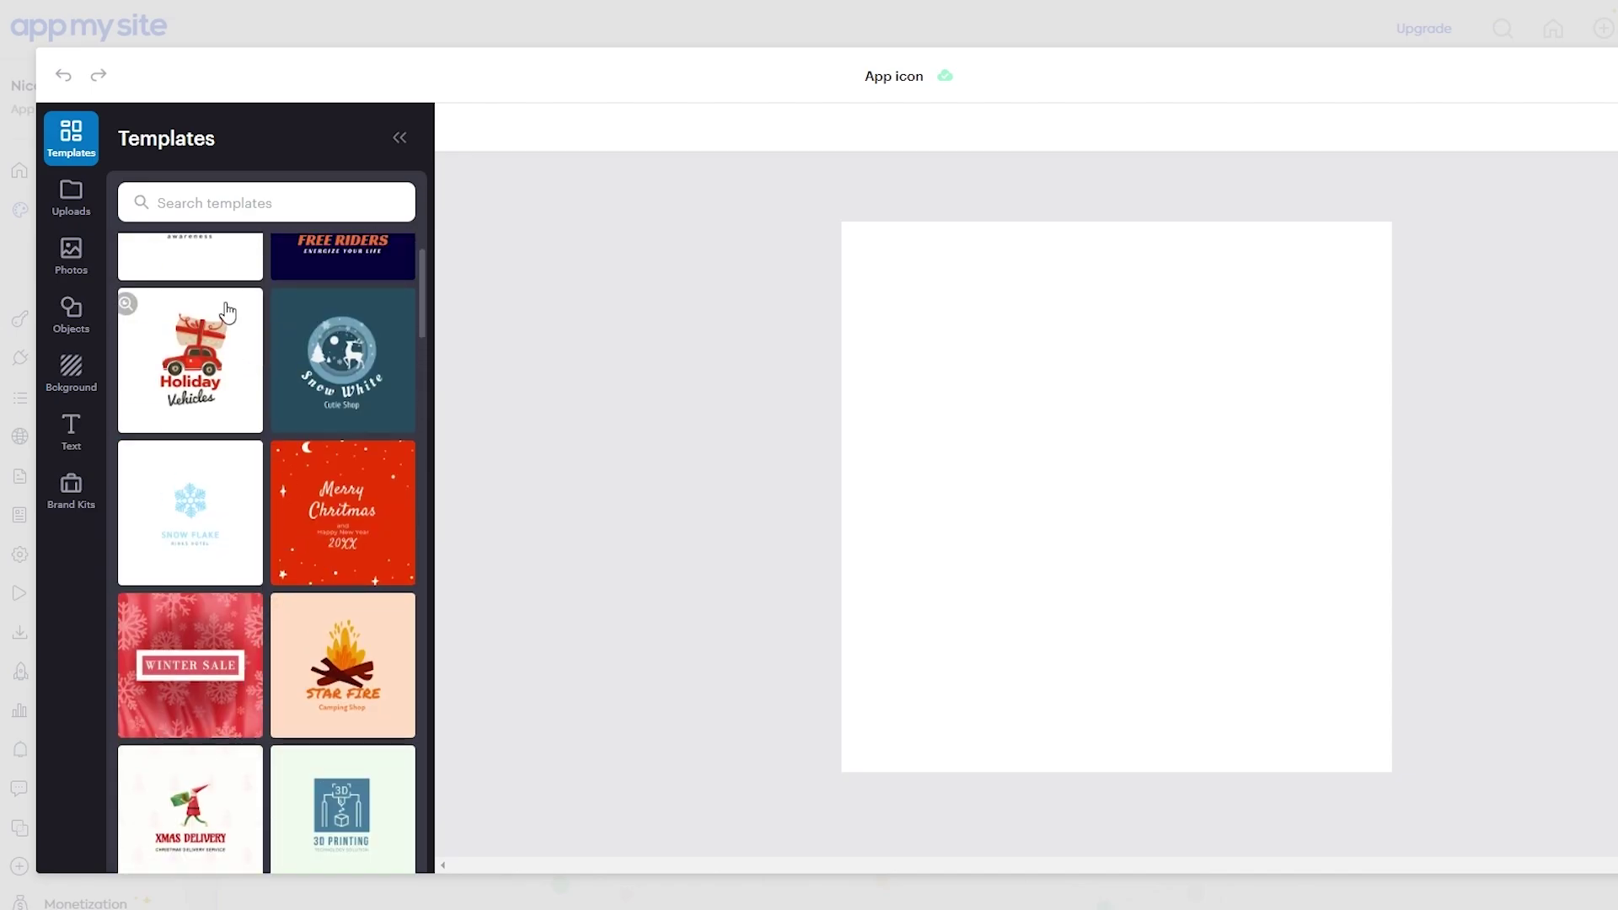
left_click(193, 195)
type("cookbook")
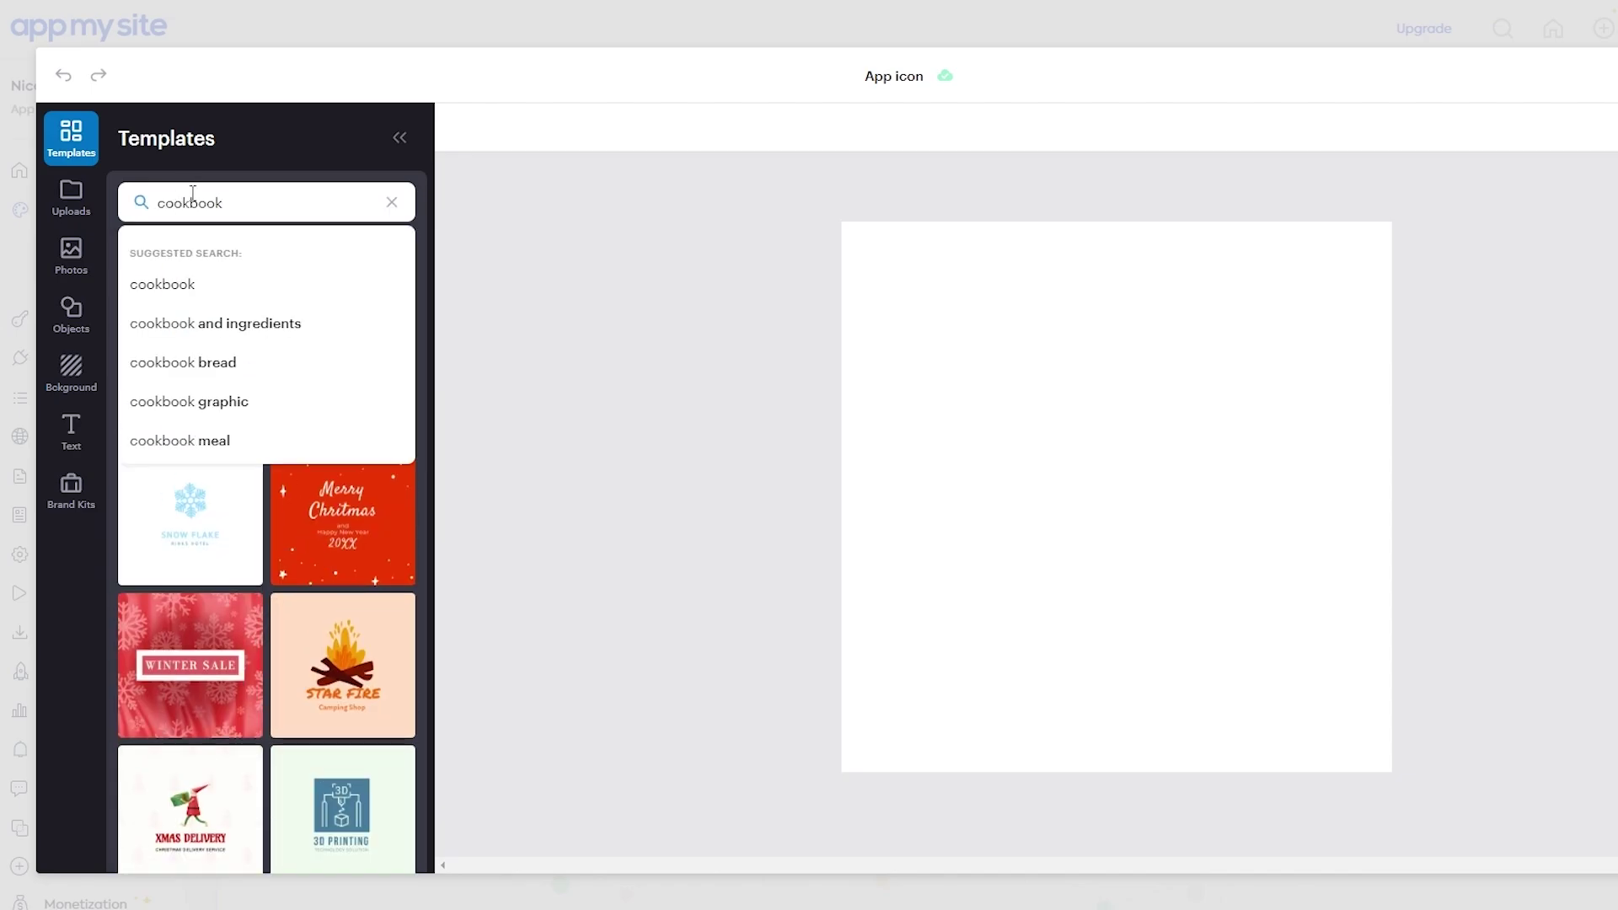
key("Return")
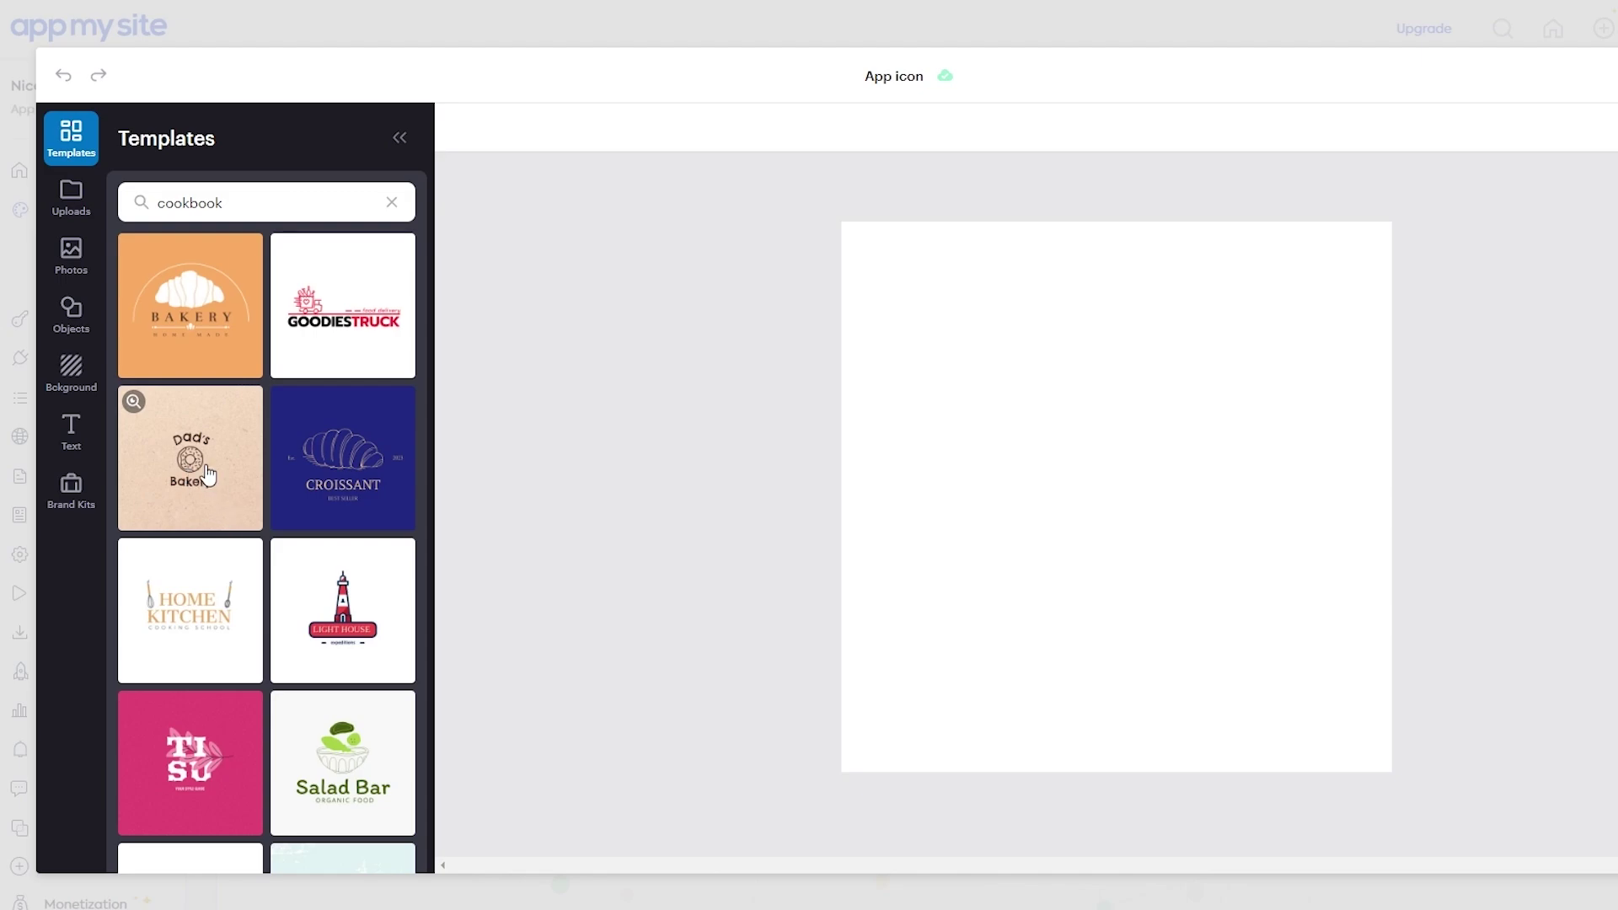
left_click(208, 475)
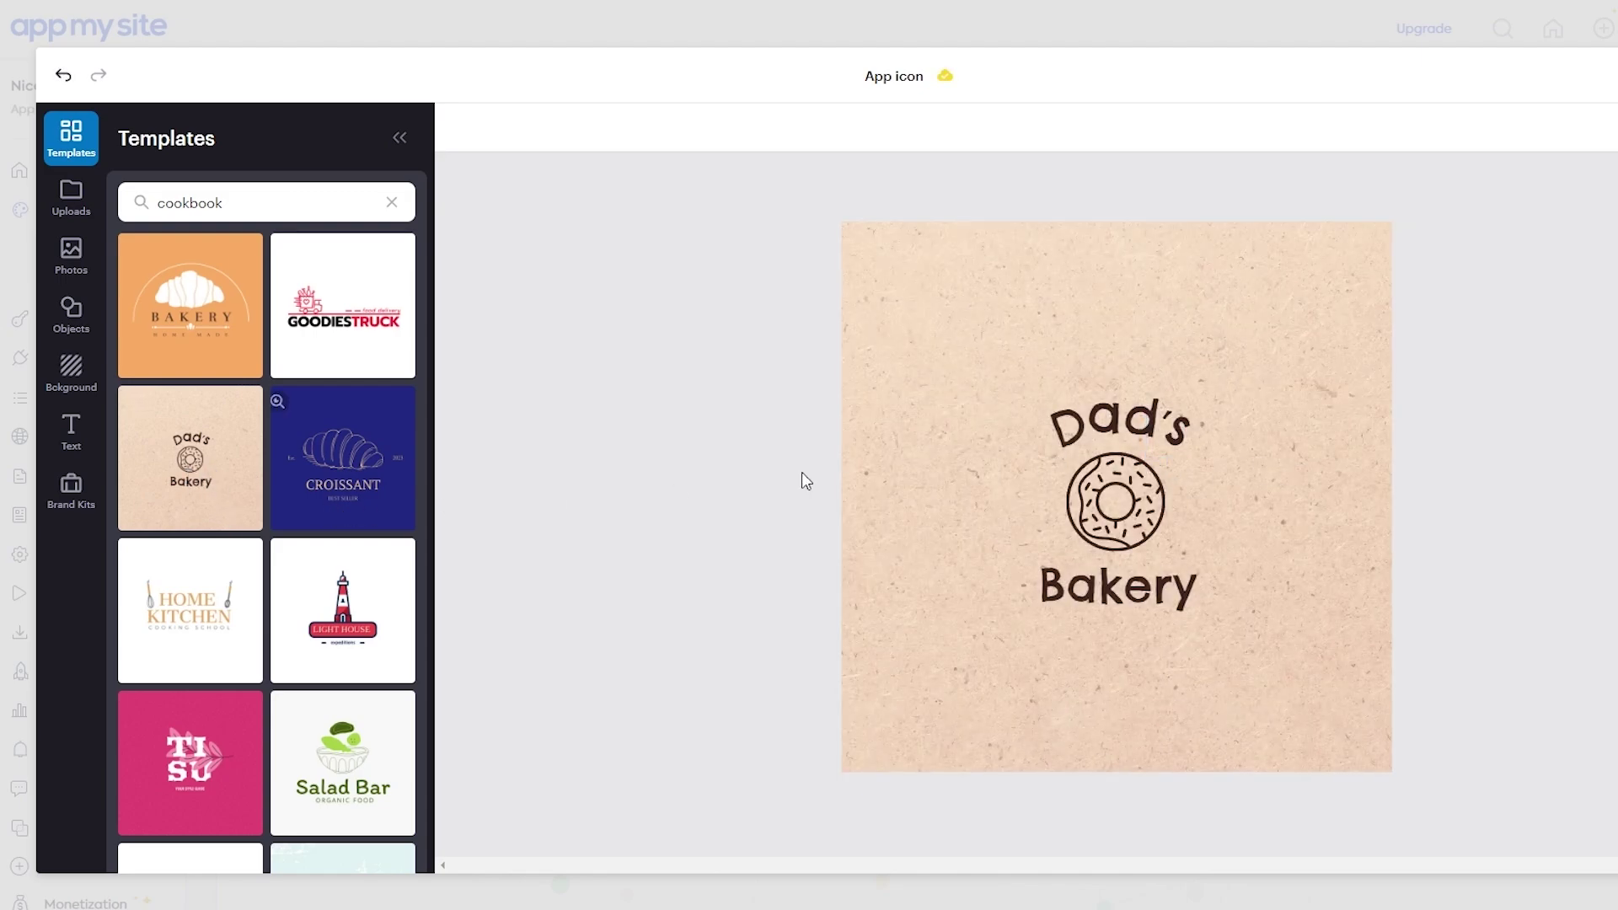
left_click(1081, 423)
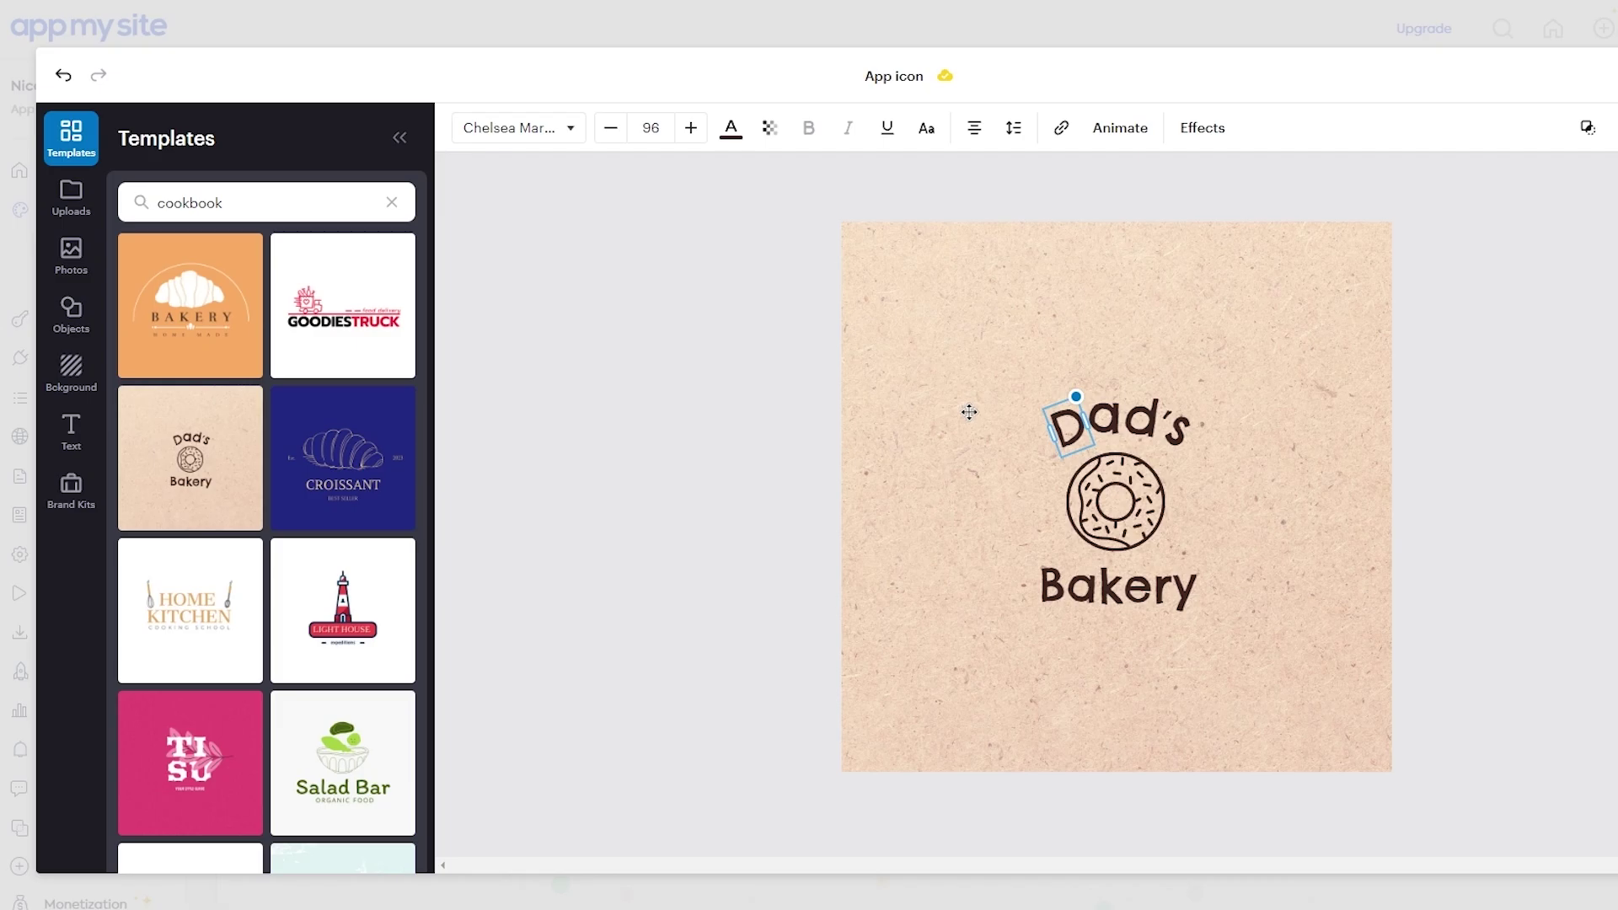
key("Tab")
key("Tab")
key("Tab")
key("Tab")
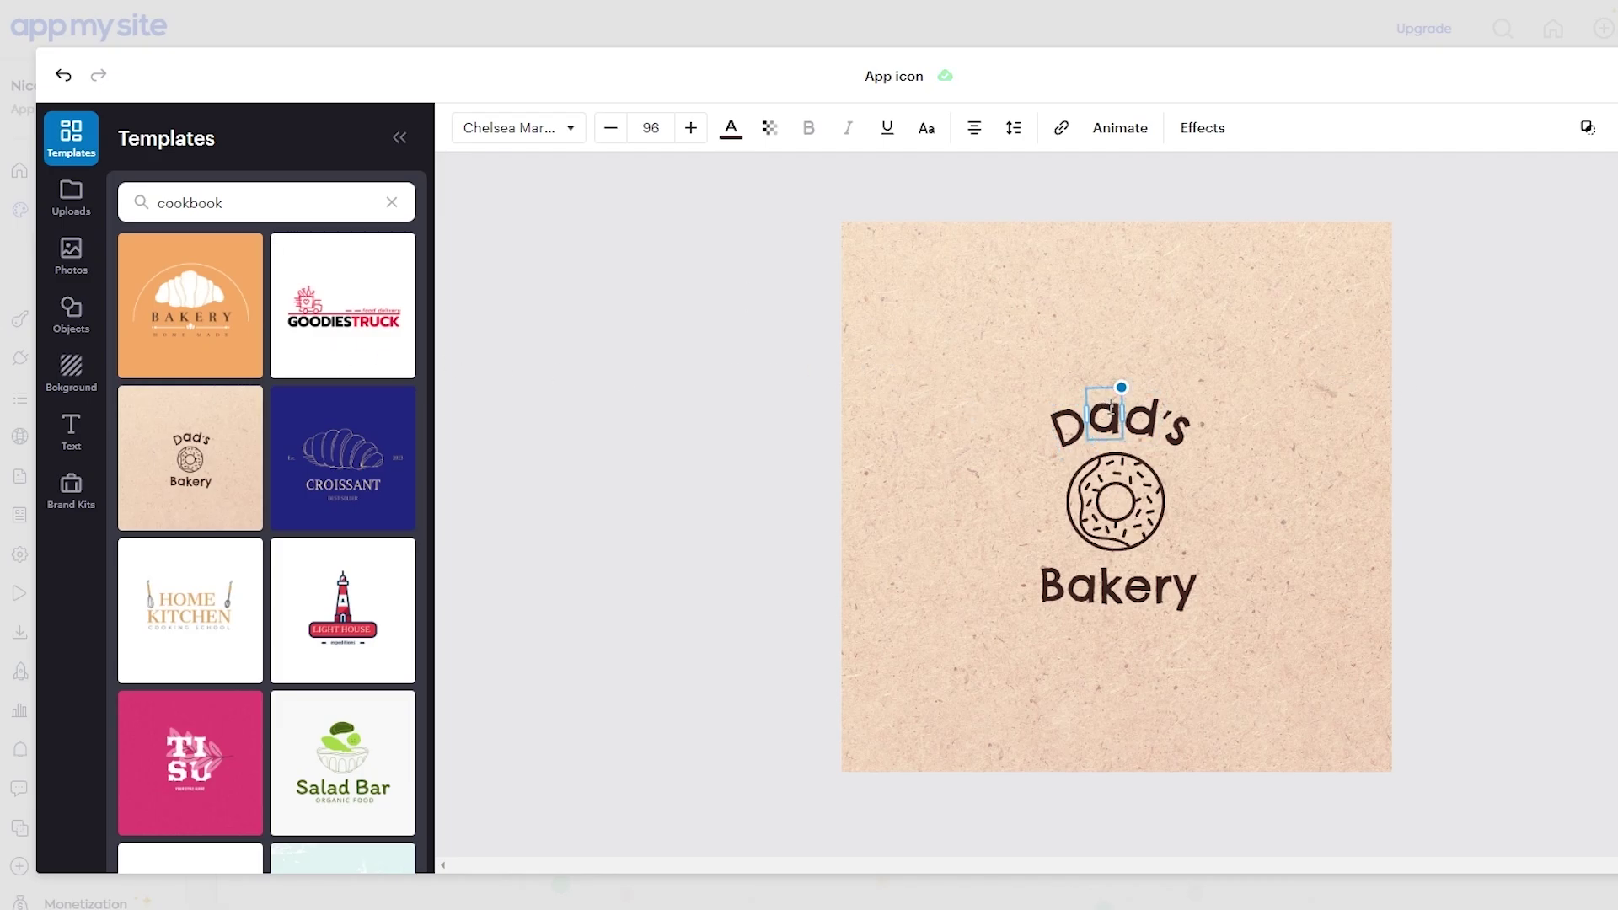
left_click(1067, 427)
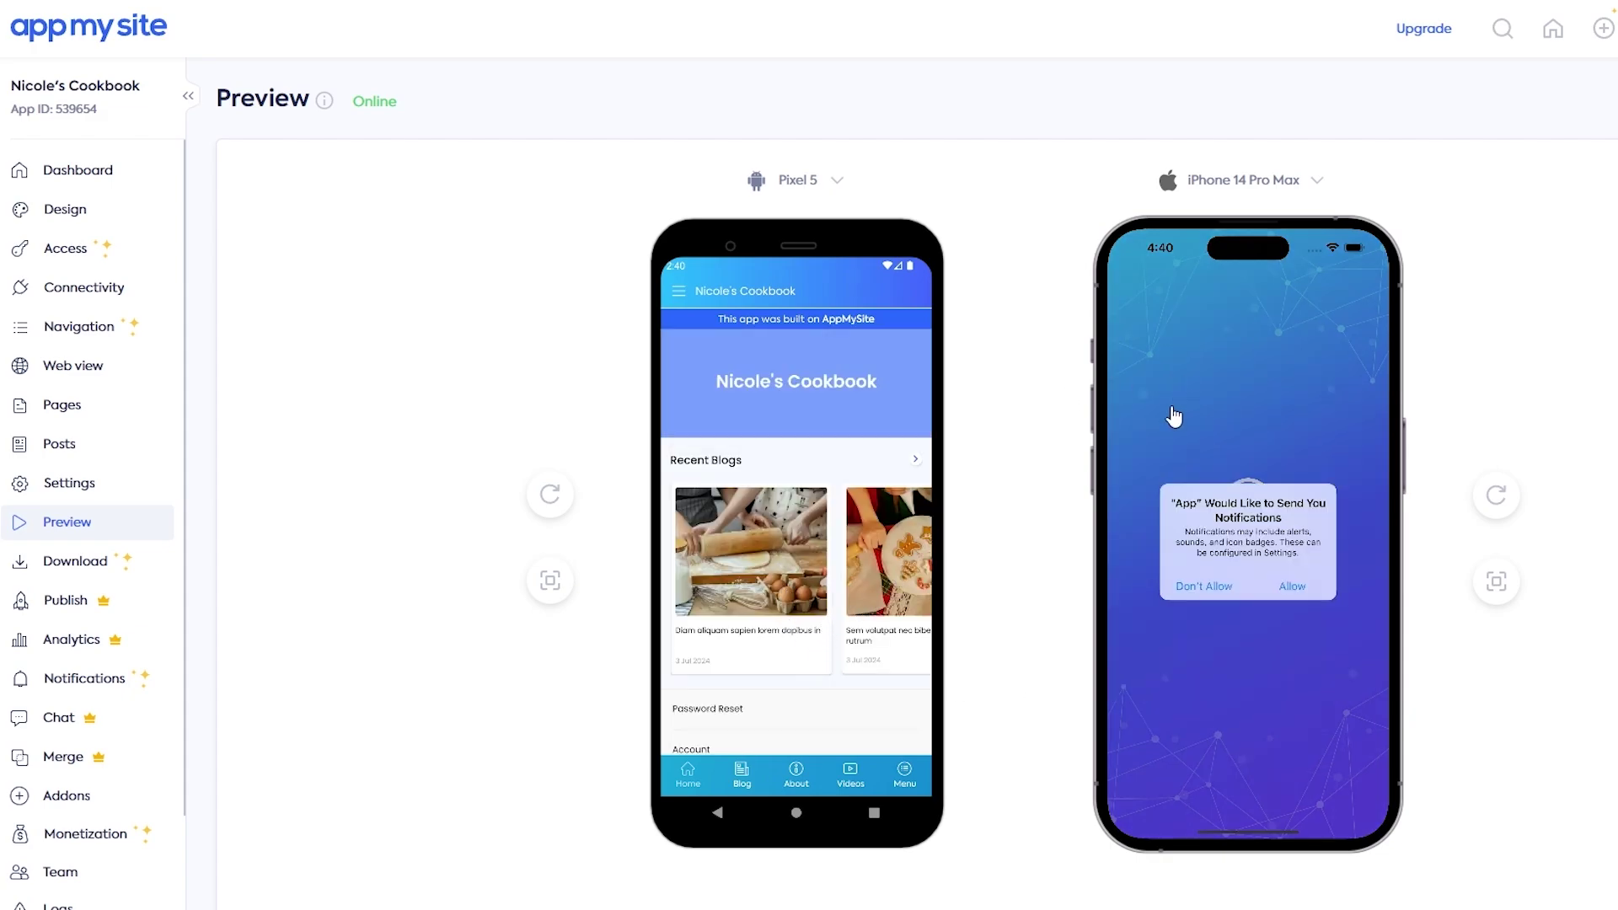
- In the Pixel 5 preview, return home, then visit the Blog, About and Videos screens
scroll(764, 545, "right", 3)
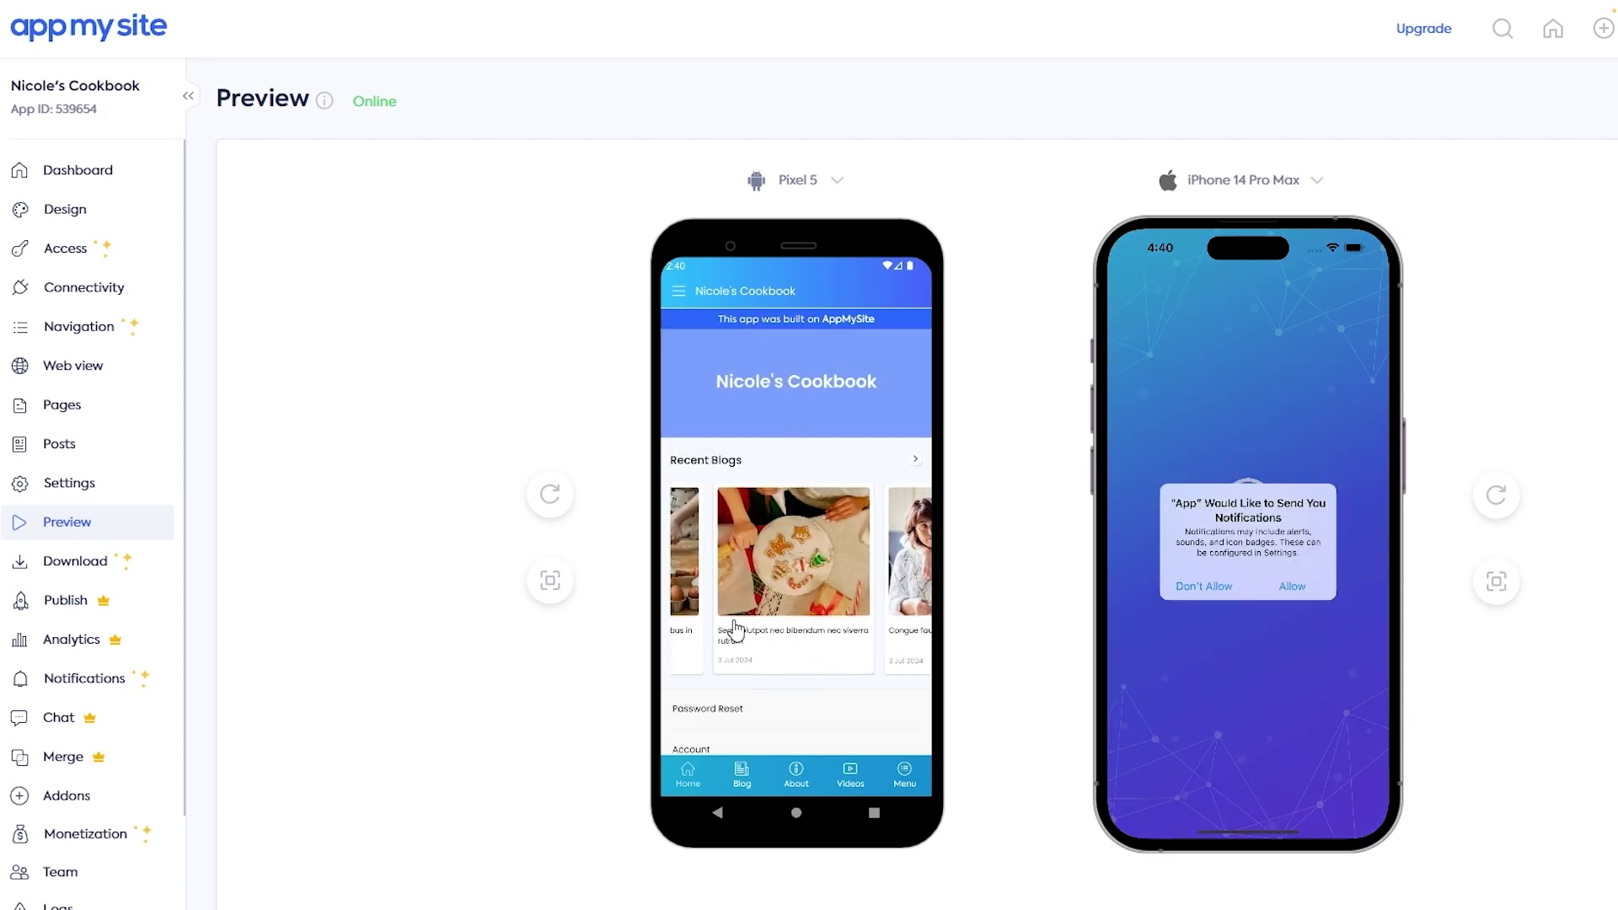
scroll(794, 634, "down", 1)
scroll(791, 632, "up", 1)
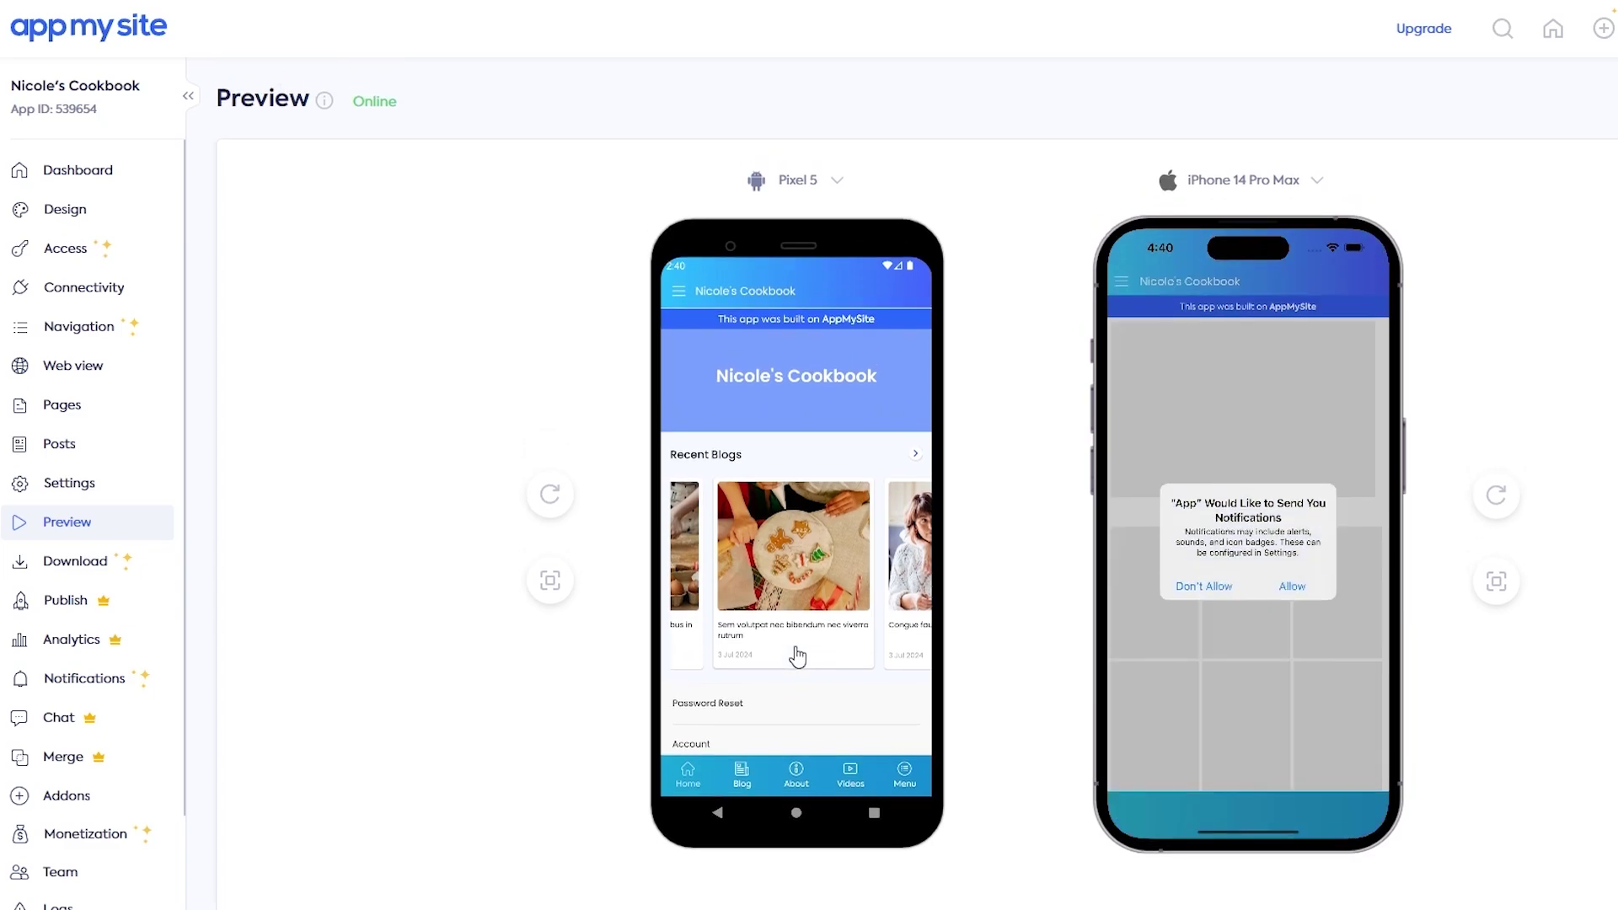
left_click_drag(791, 660, 830, 504)
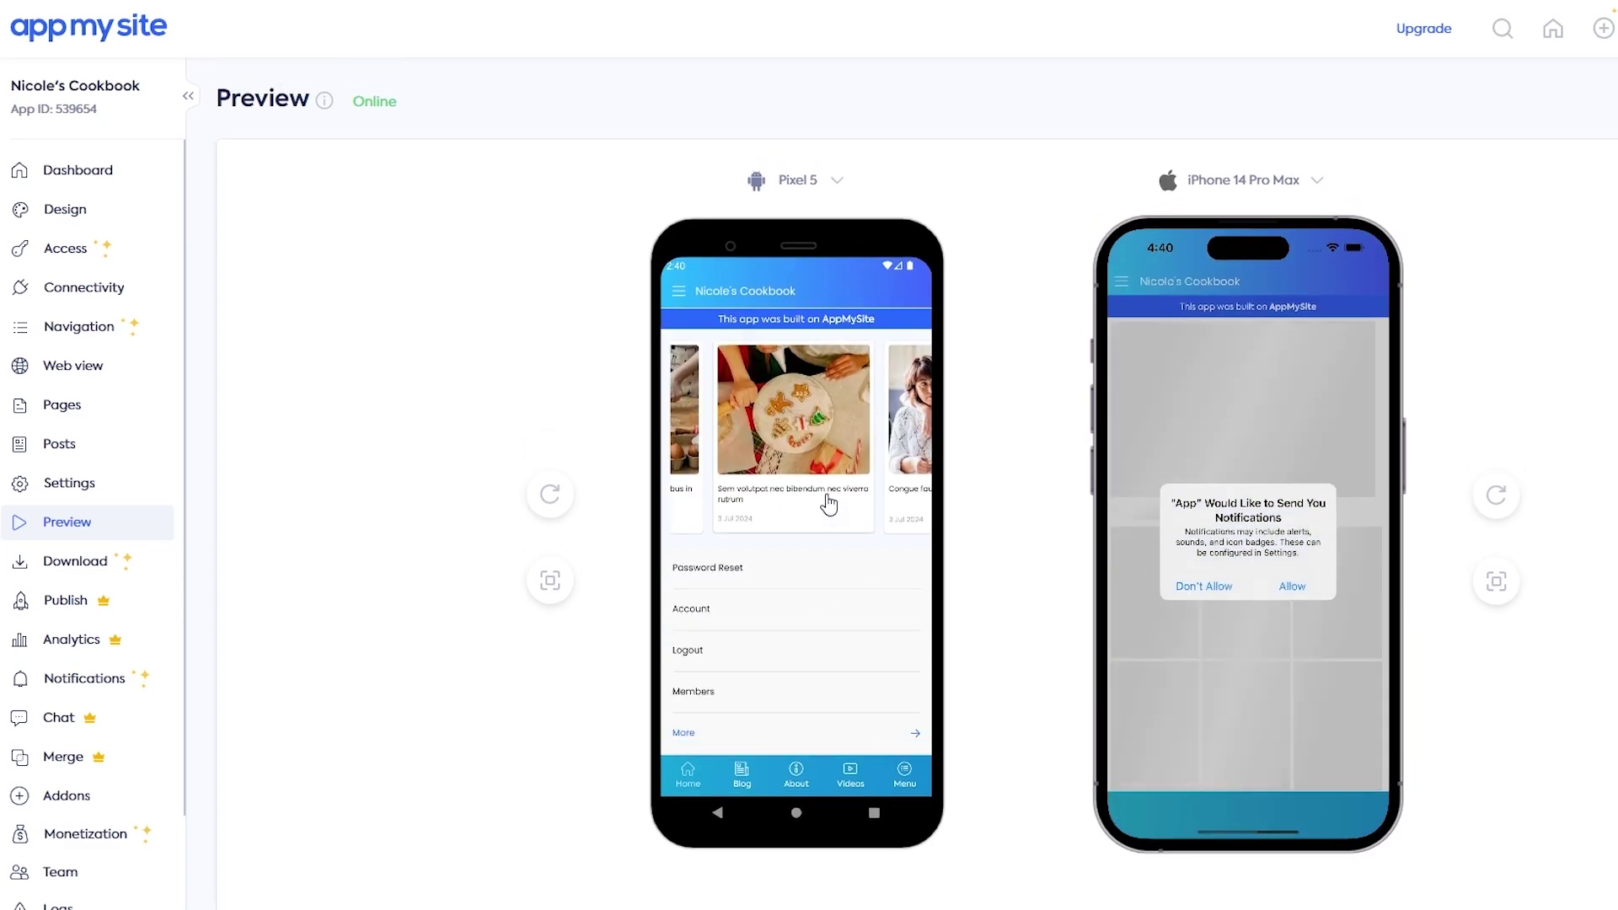
left_click(789, 818)
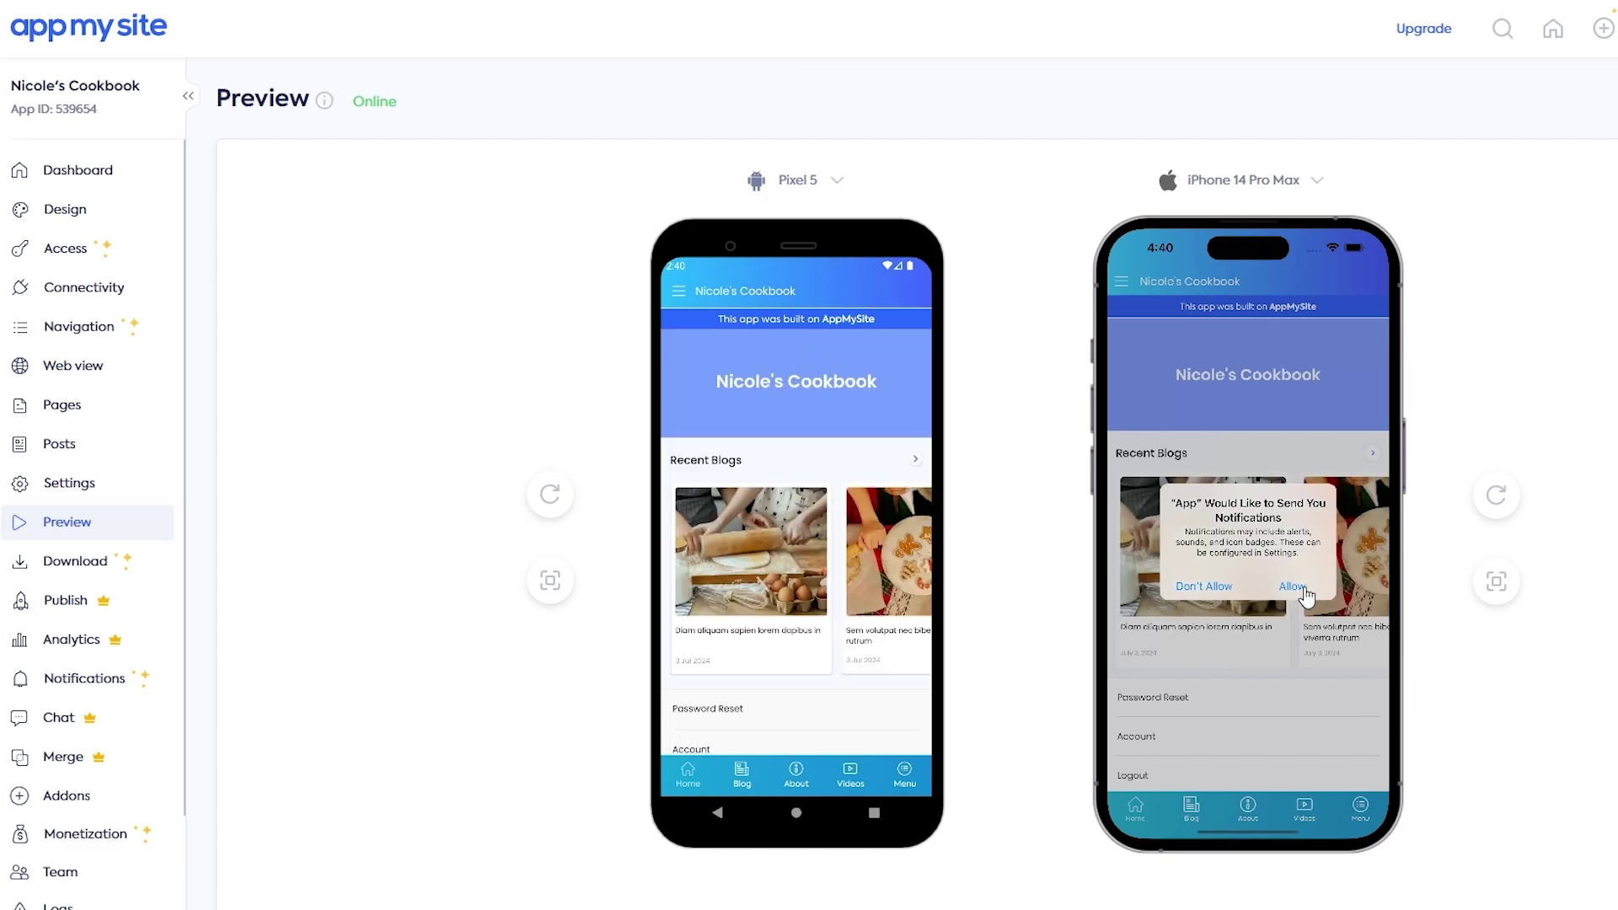
left_click(741, 787)
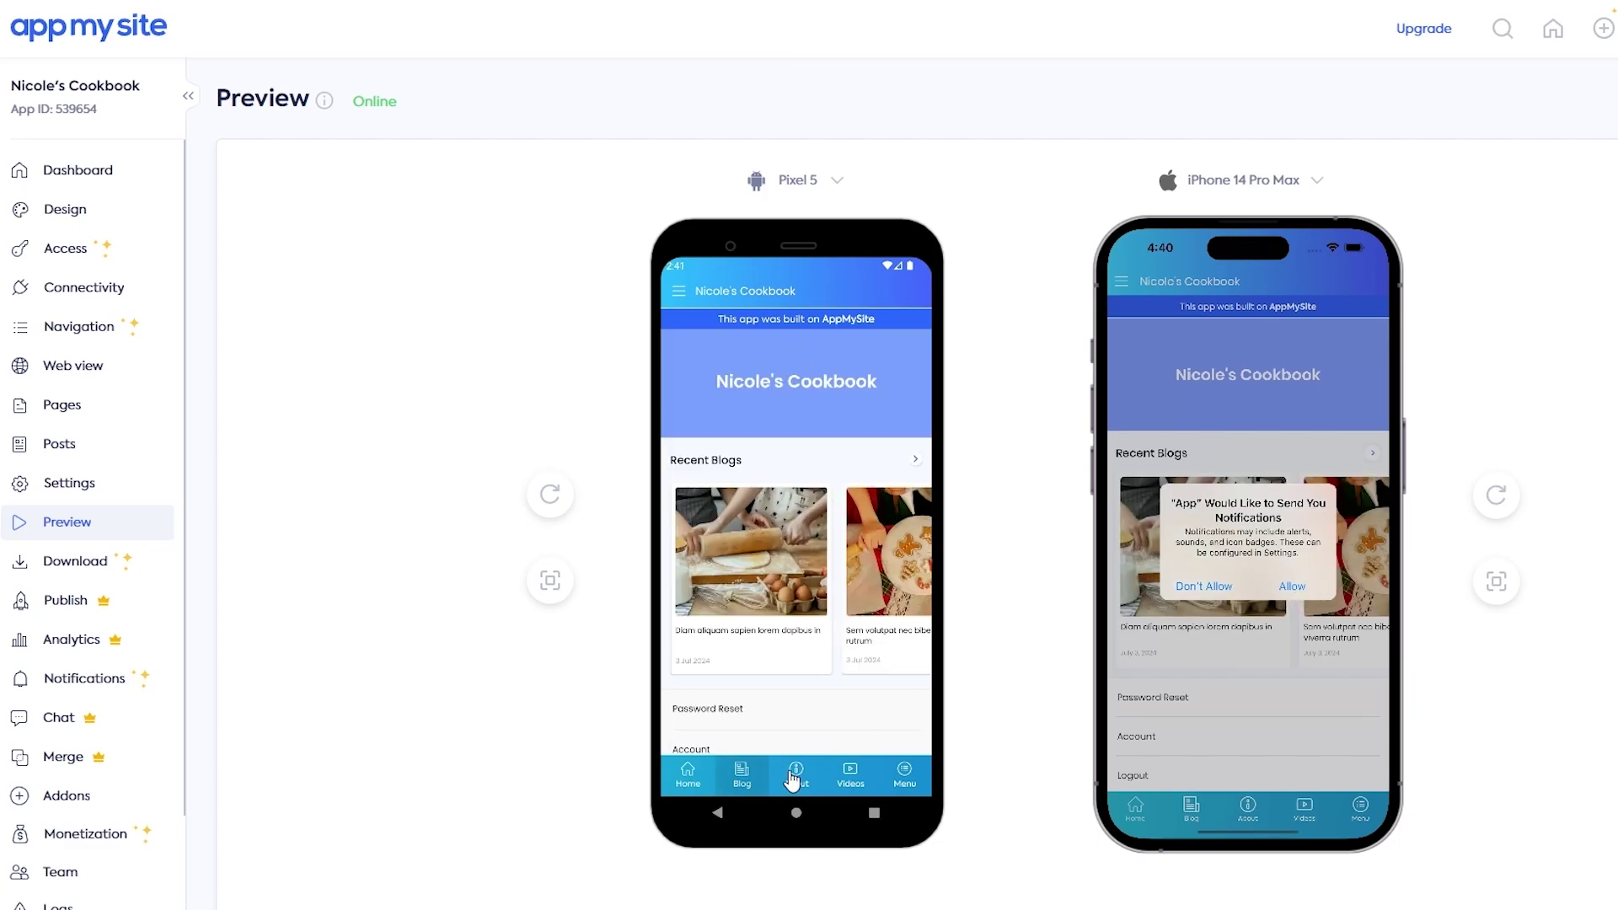
left_click(800, 784)
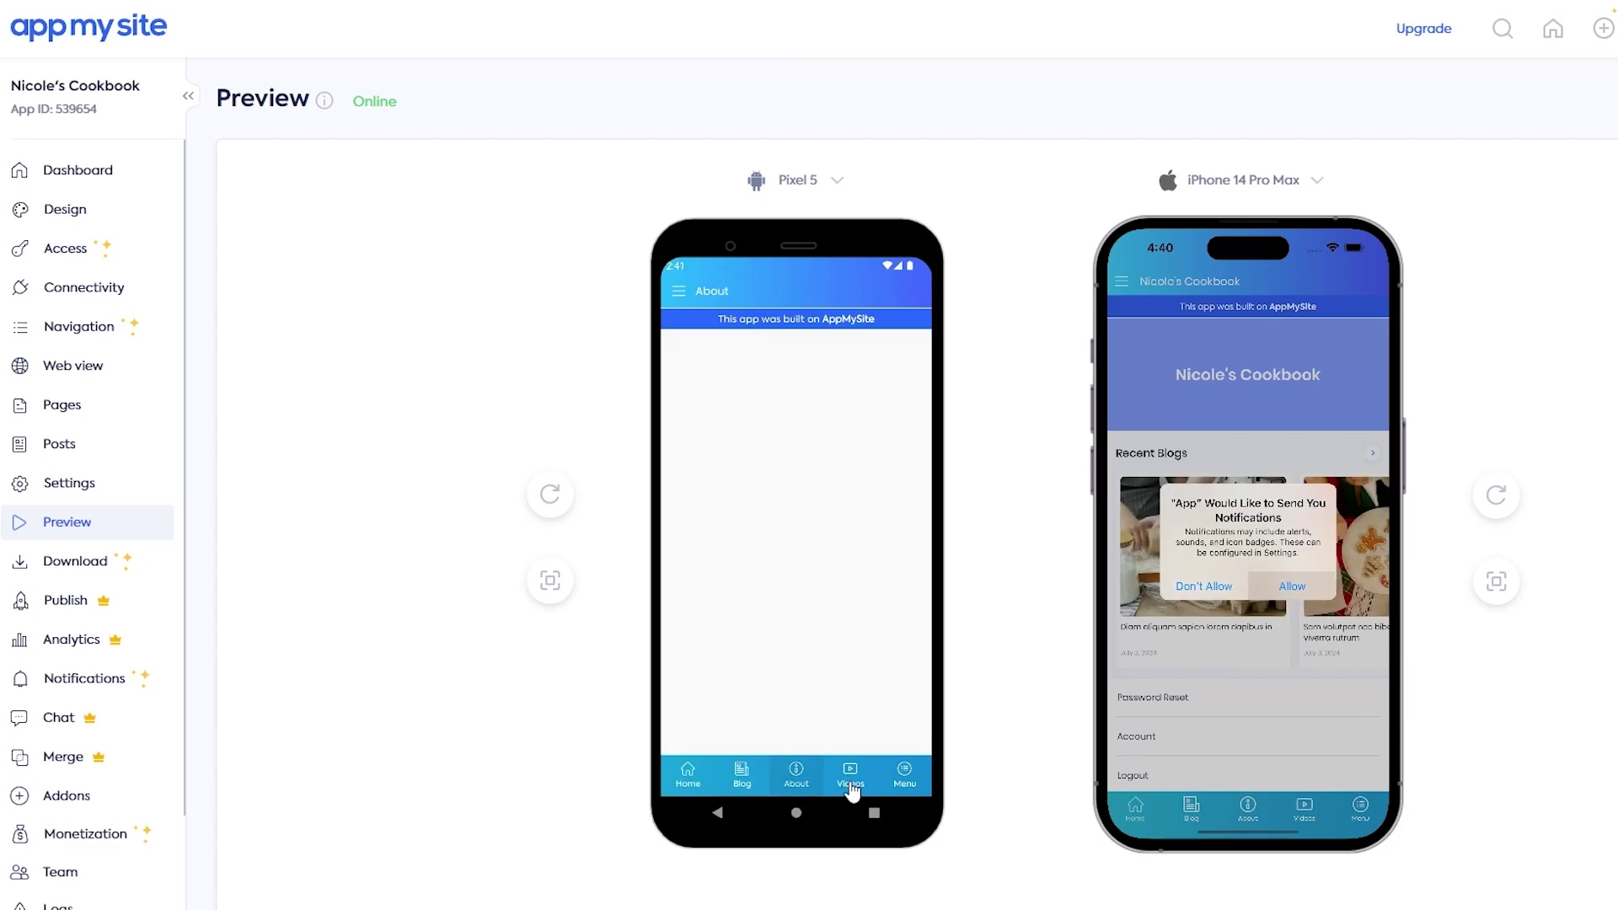
left_click(850, 780)
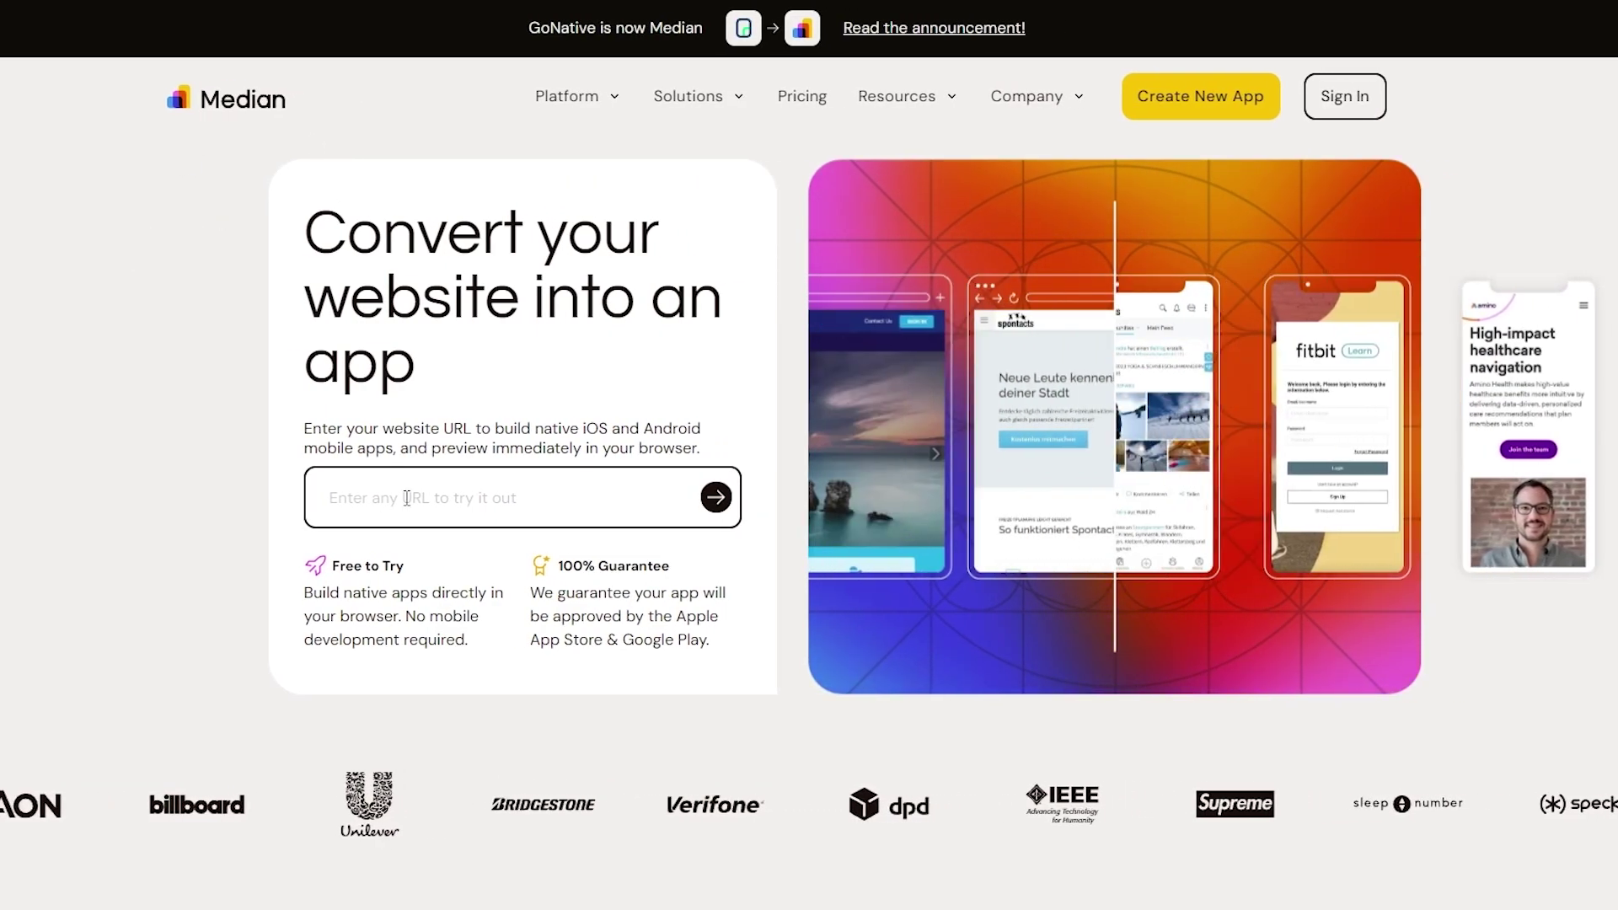
- Show Median's Self-Service licences: Self-Serve Free and Self-Serve Professional from $790
scroll(350, 498, "down", 7)
scroll(448, 502, "up", 7)
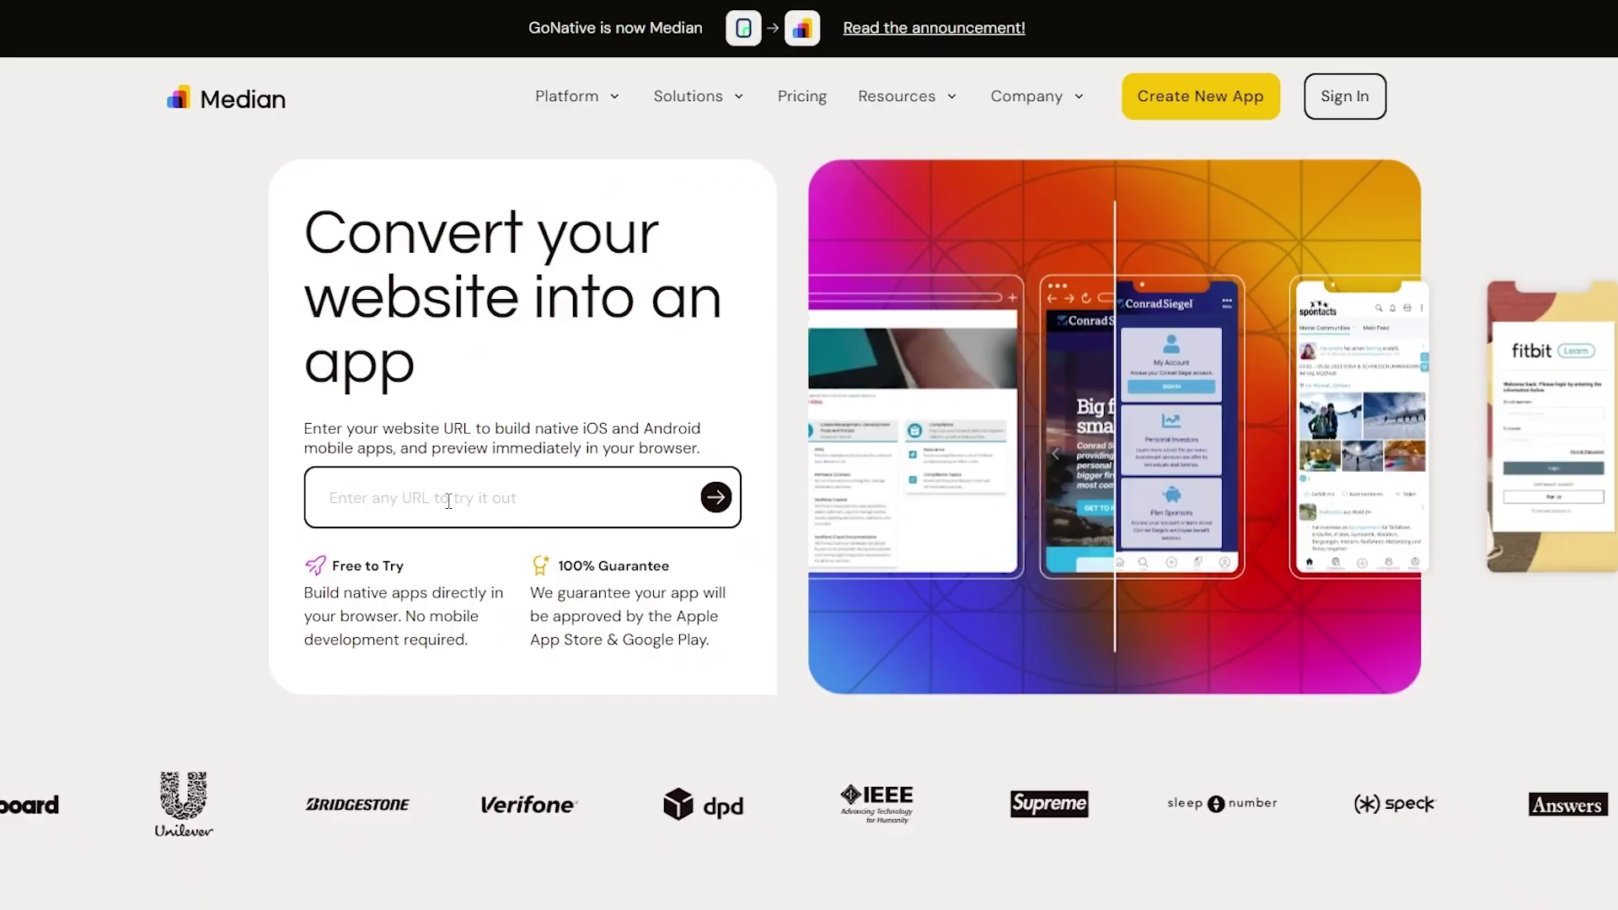
left_click(802, 97)
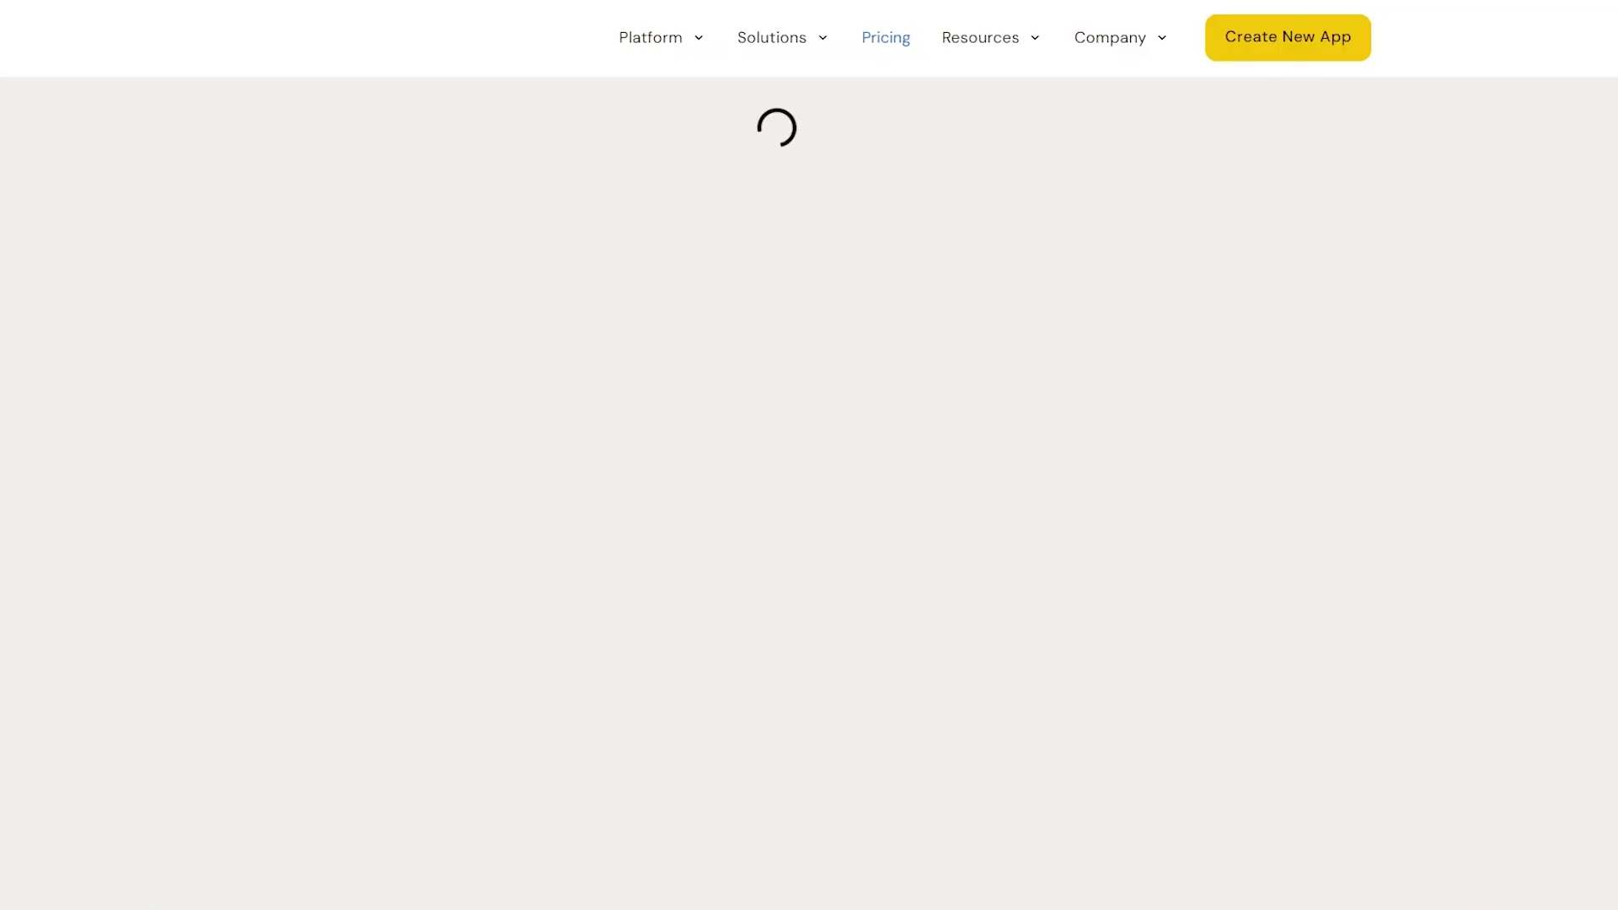
scroll(451, 98, "down", 3)
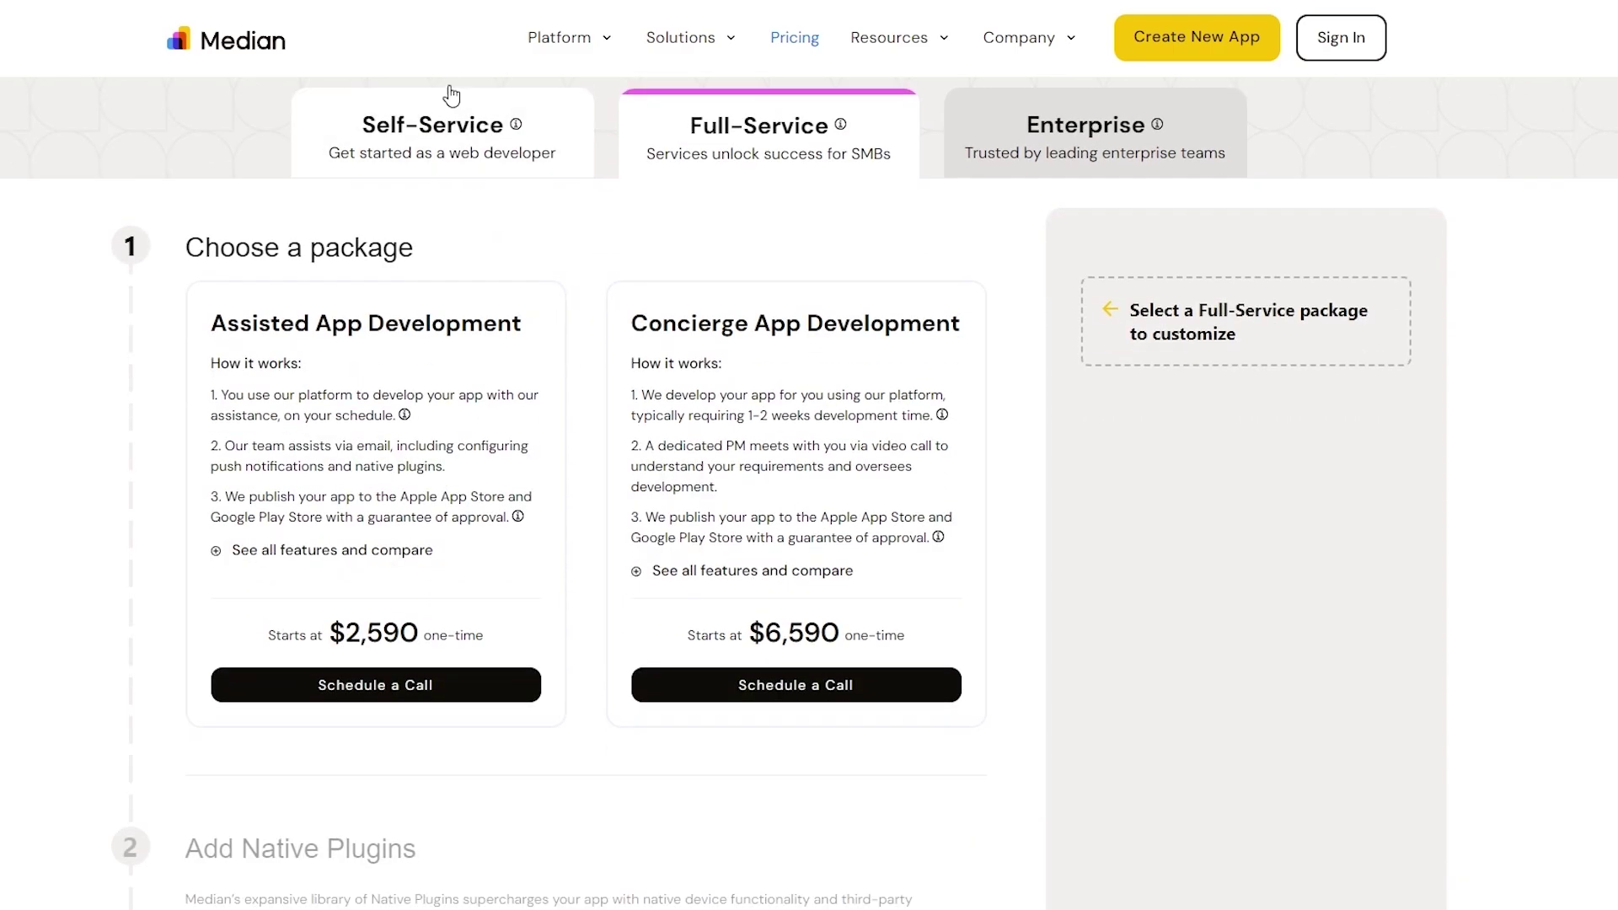
scroll(508, 253, "up", 1)
left_click(516, 220)
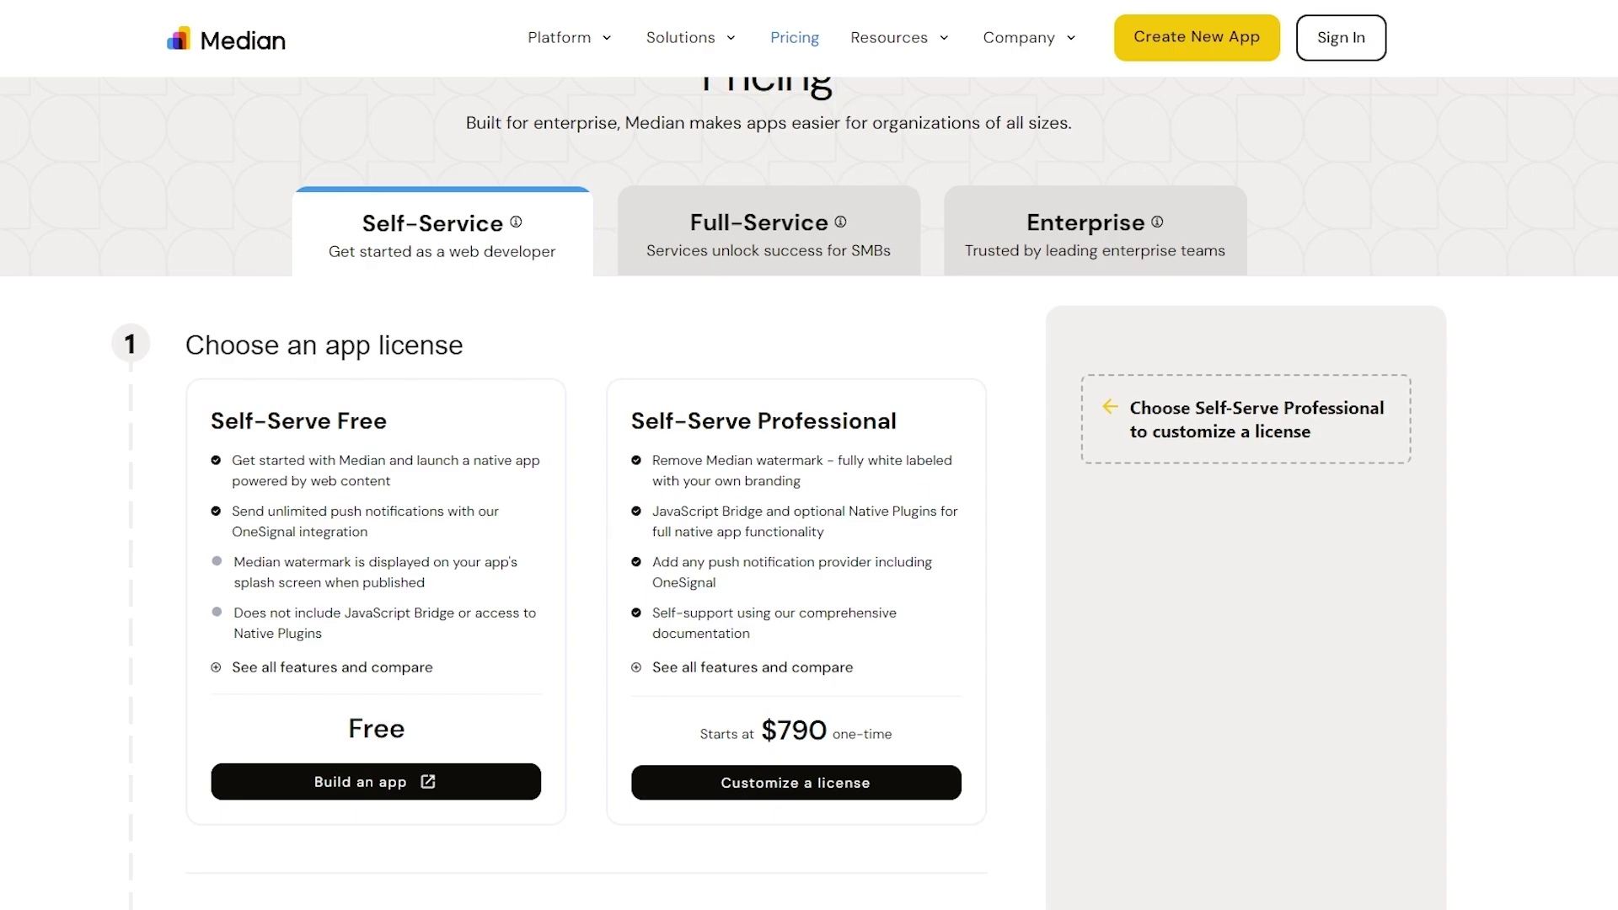
scroll(354, 809, "down", 1)
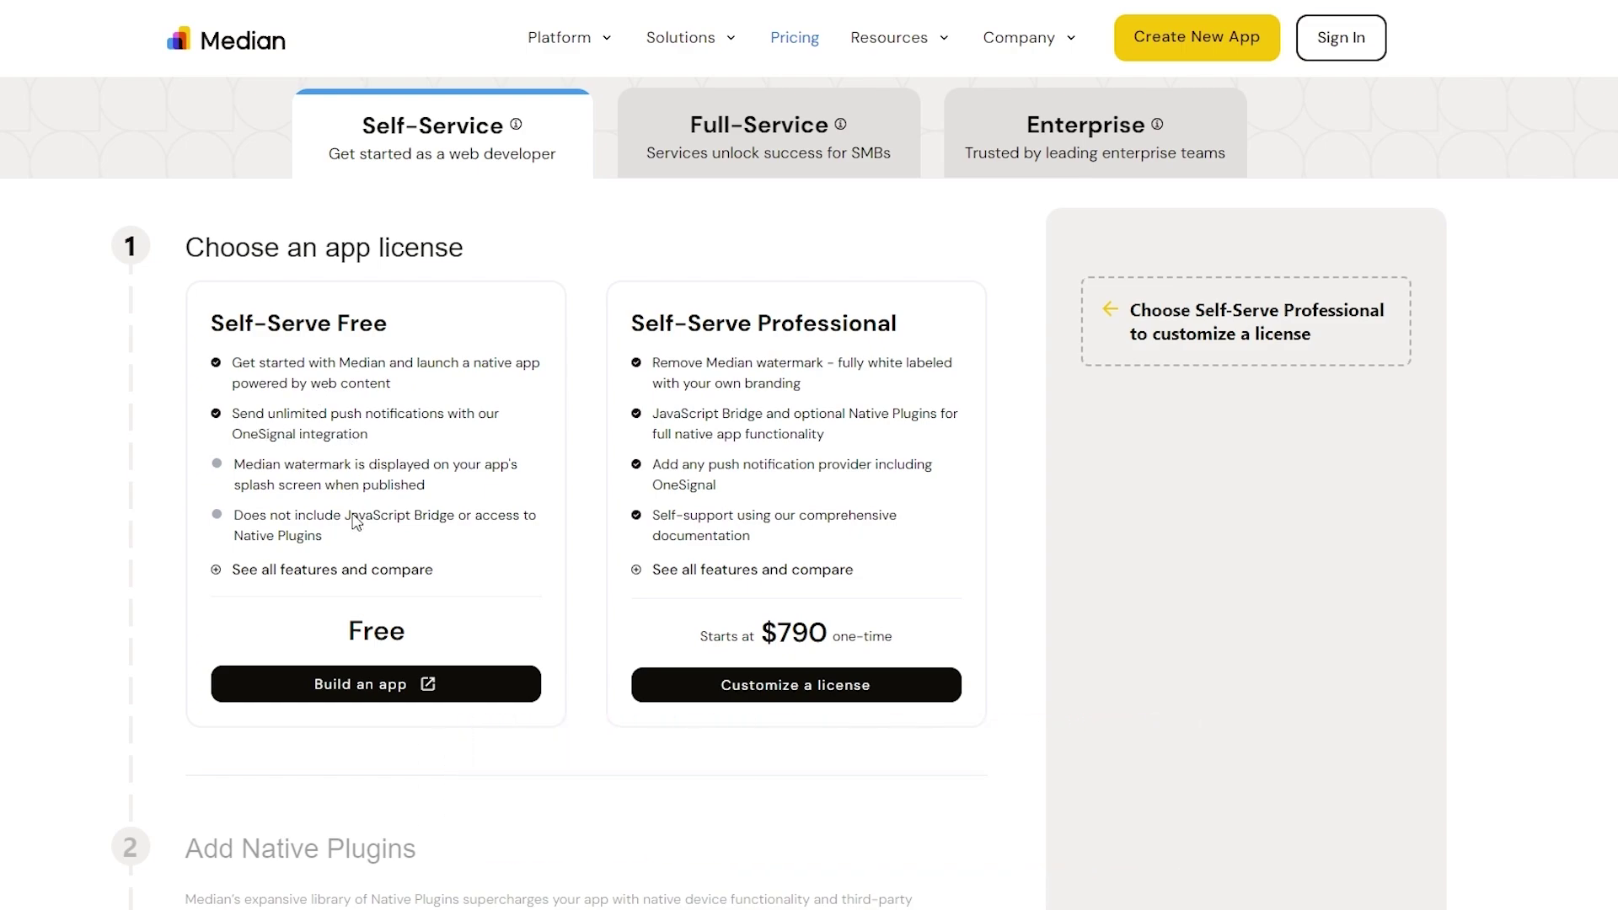
left_click(348, 573)
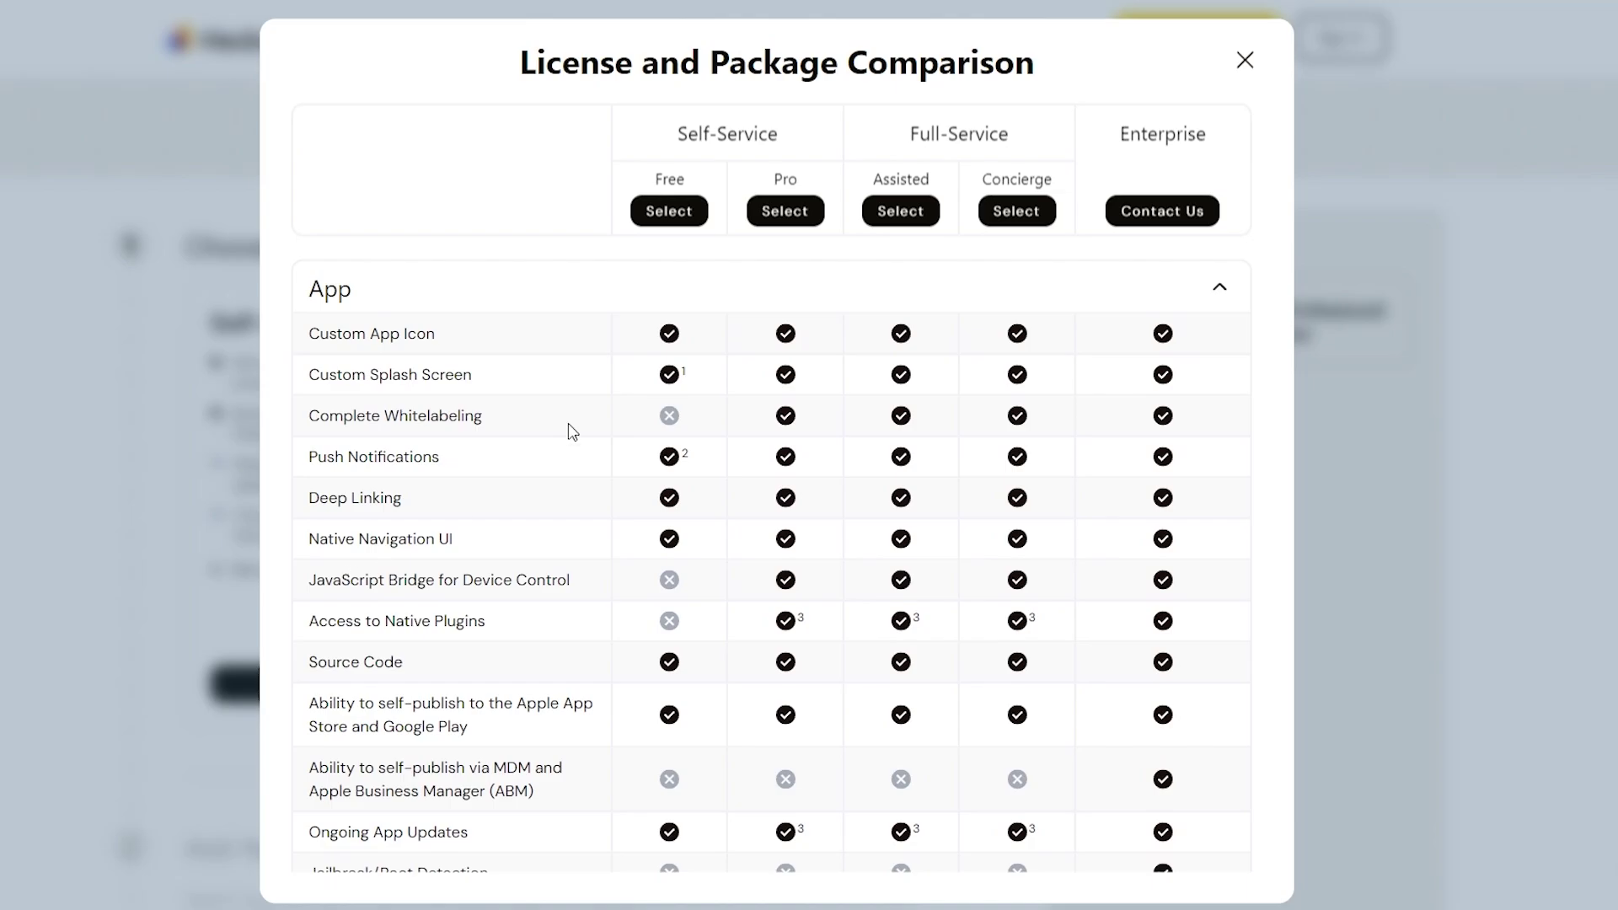
scroll(680, 573, "down", 2)
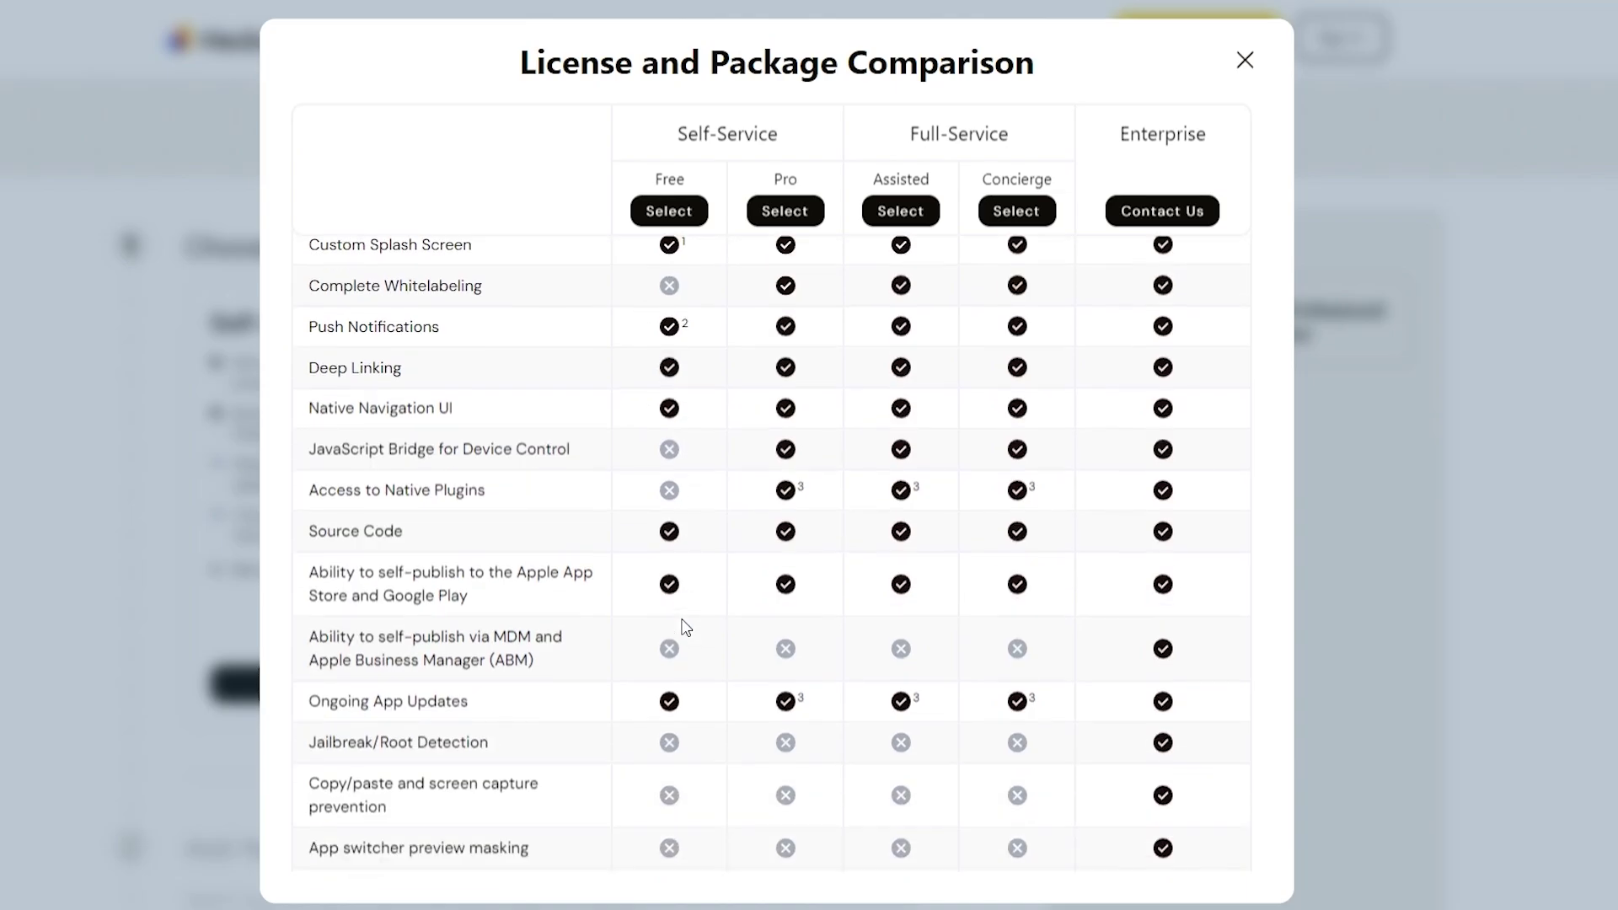
key("Escape")
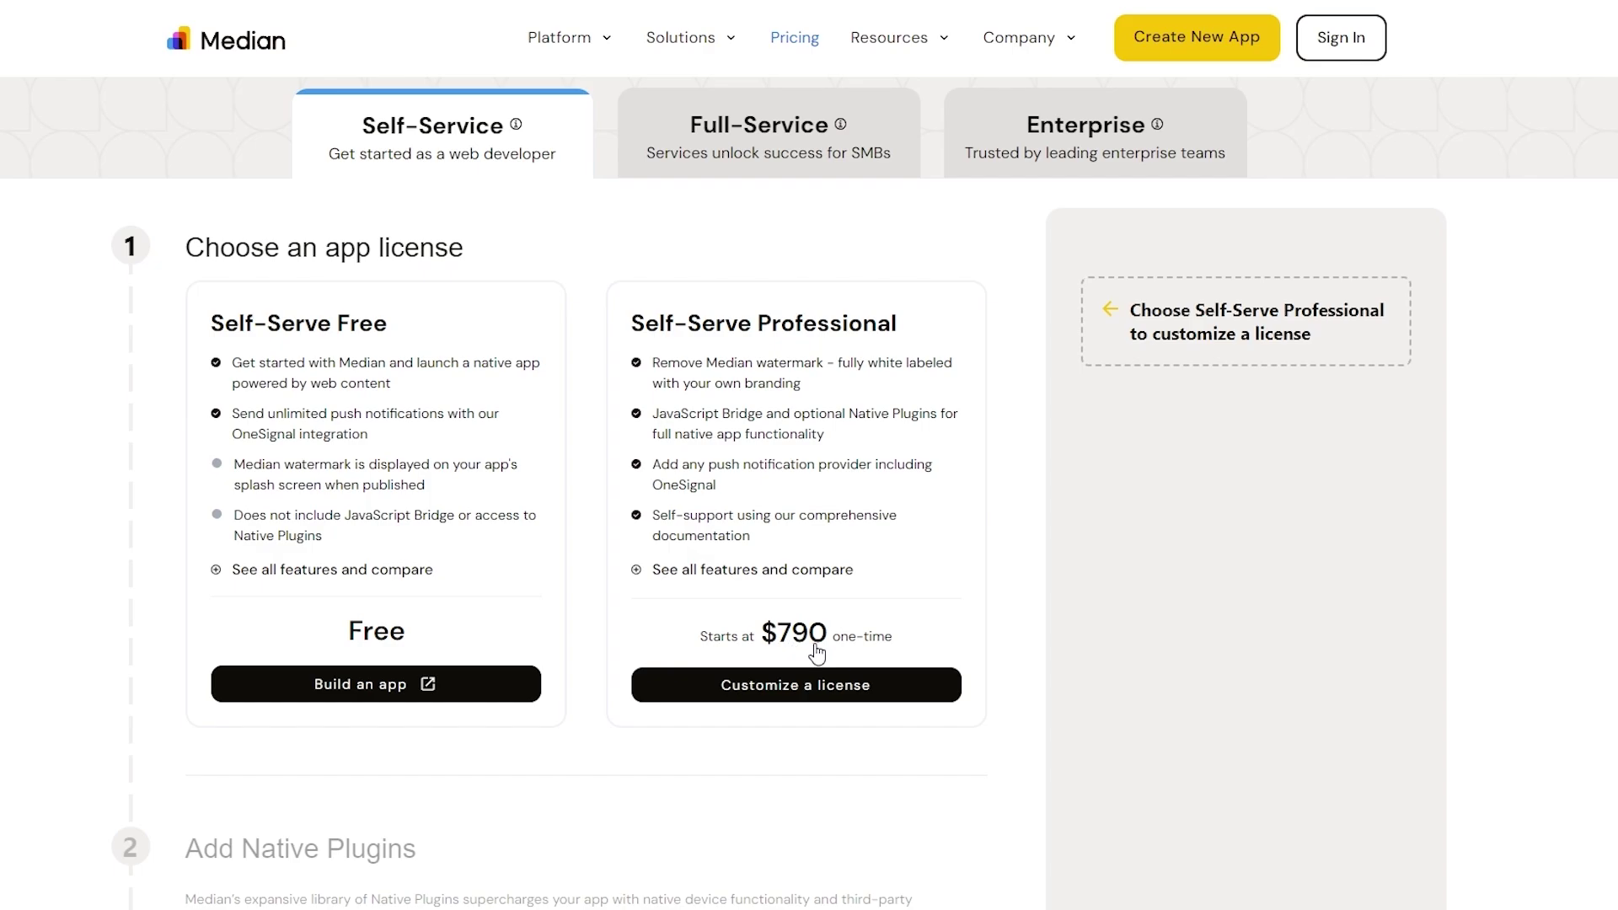
left_click(713, 135)
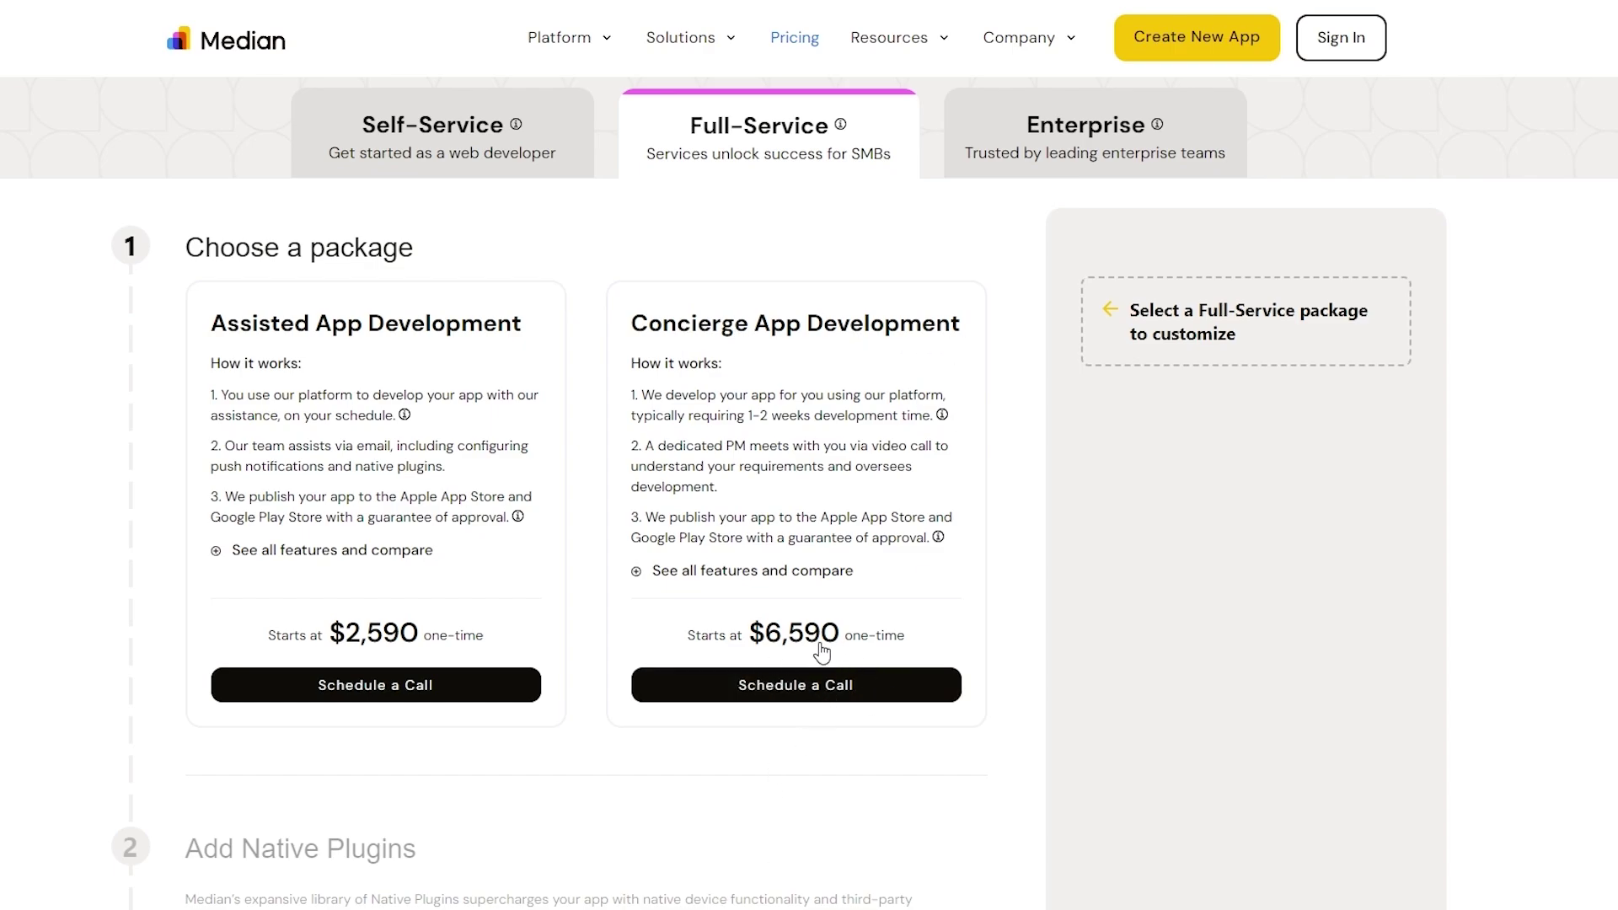
left_click(511, 171)
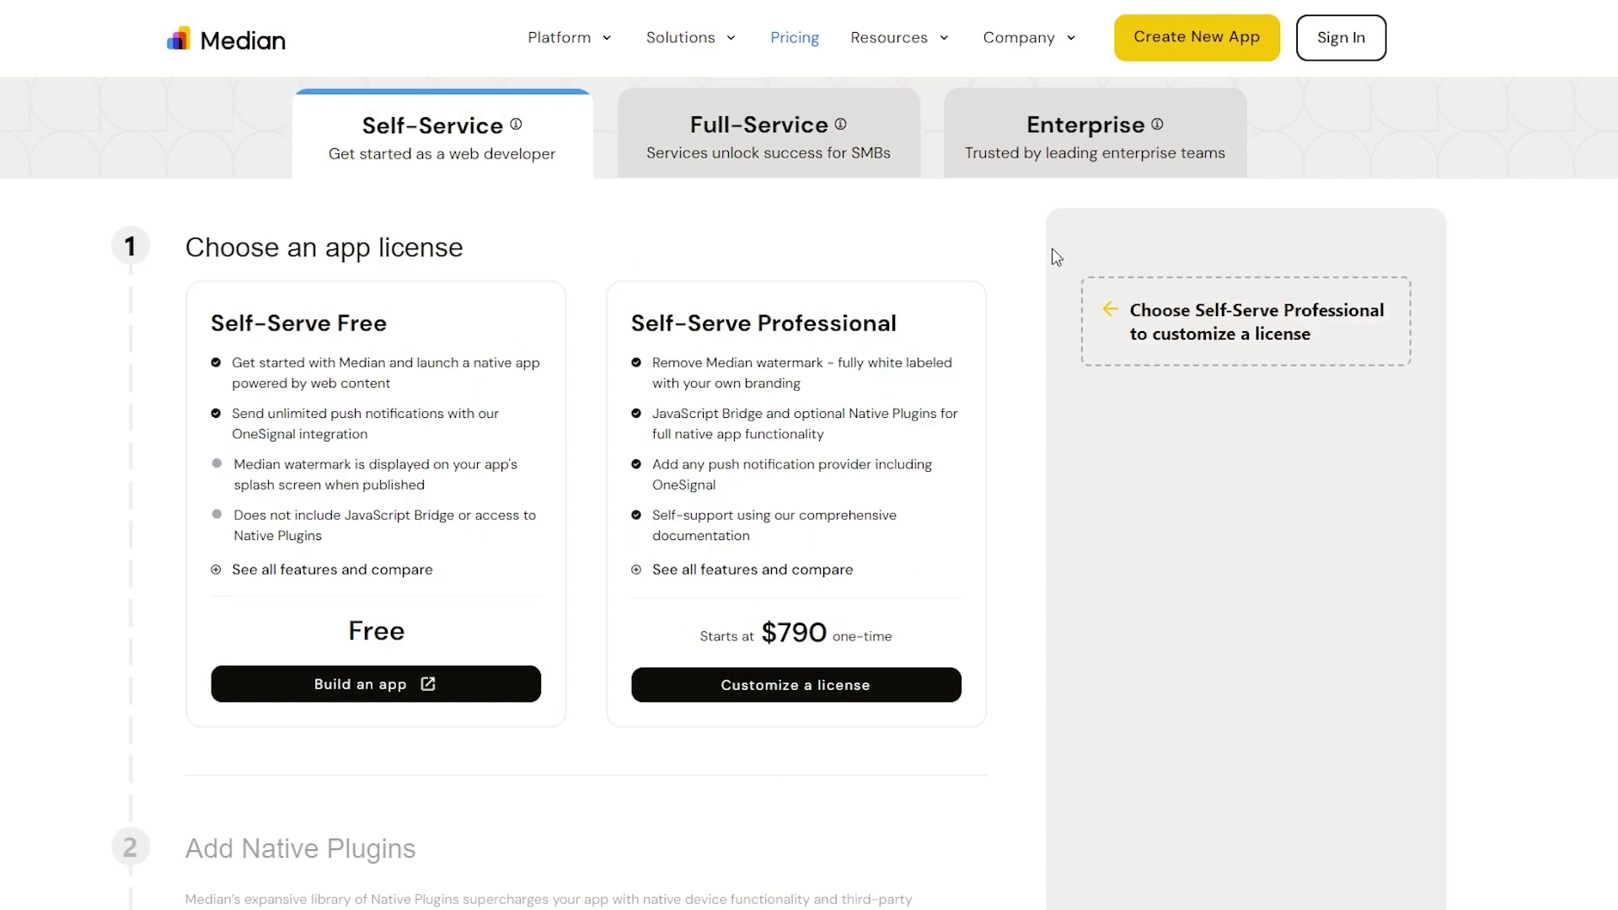
- Start a new app under Self-Serve Free with 'Build an app'
left_click(368, 686)
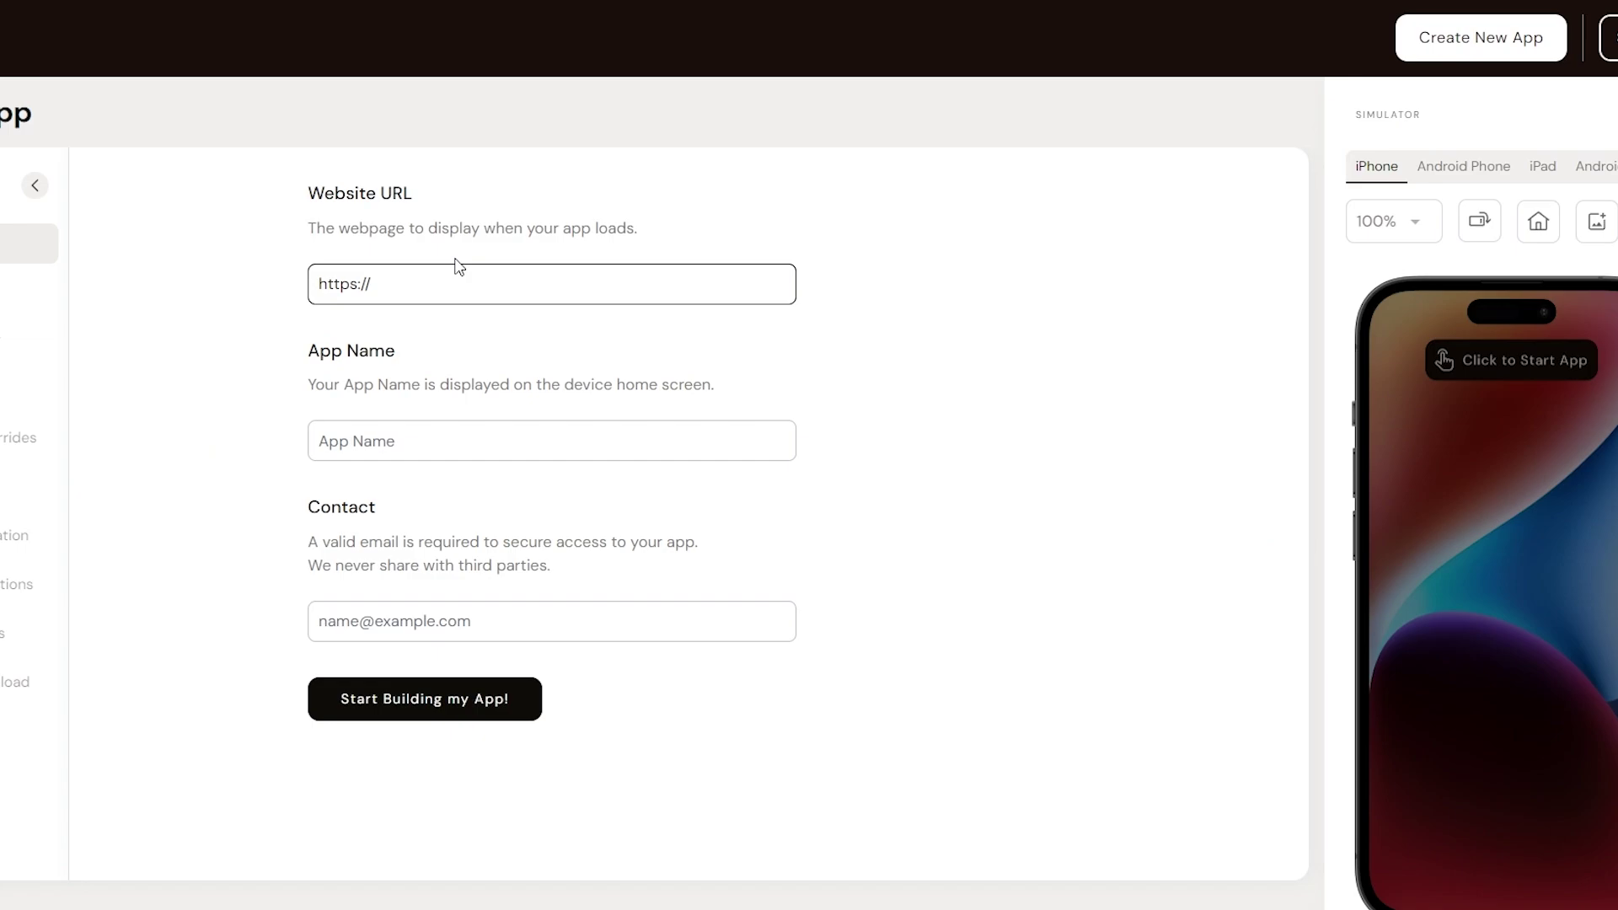
left_click_drag(455, 266, 262, 278)
type("https://dev-osmhash.pantheonsite.io/")
left_click(615, 424)
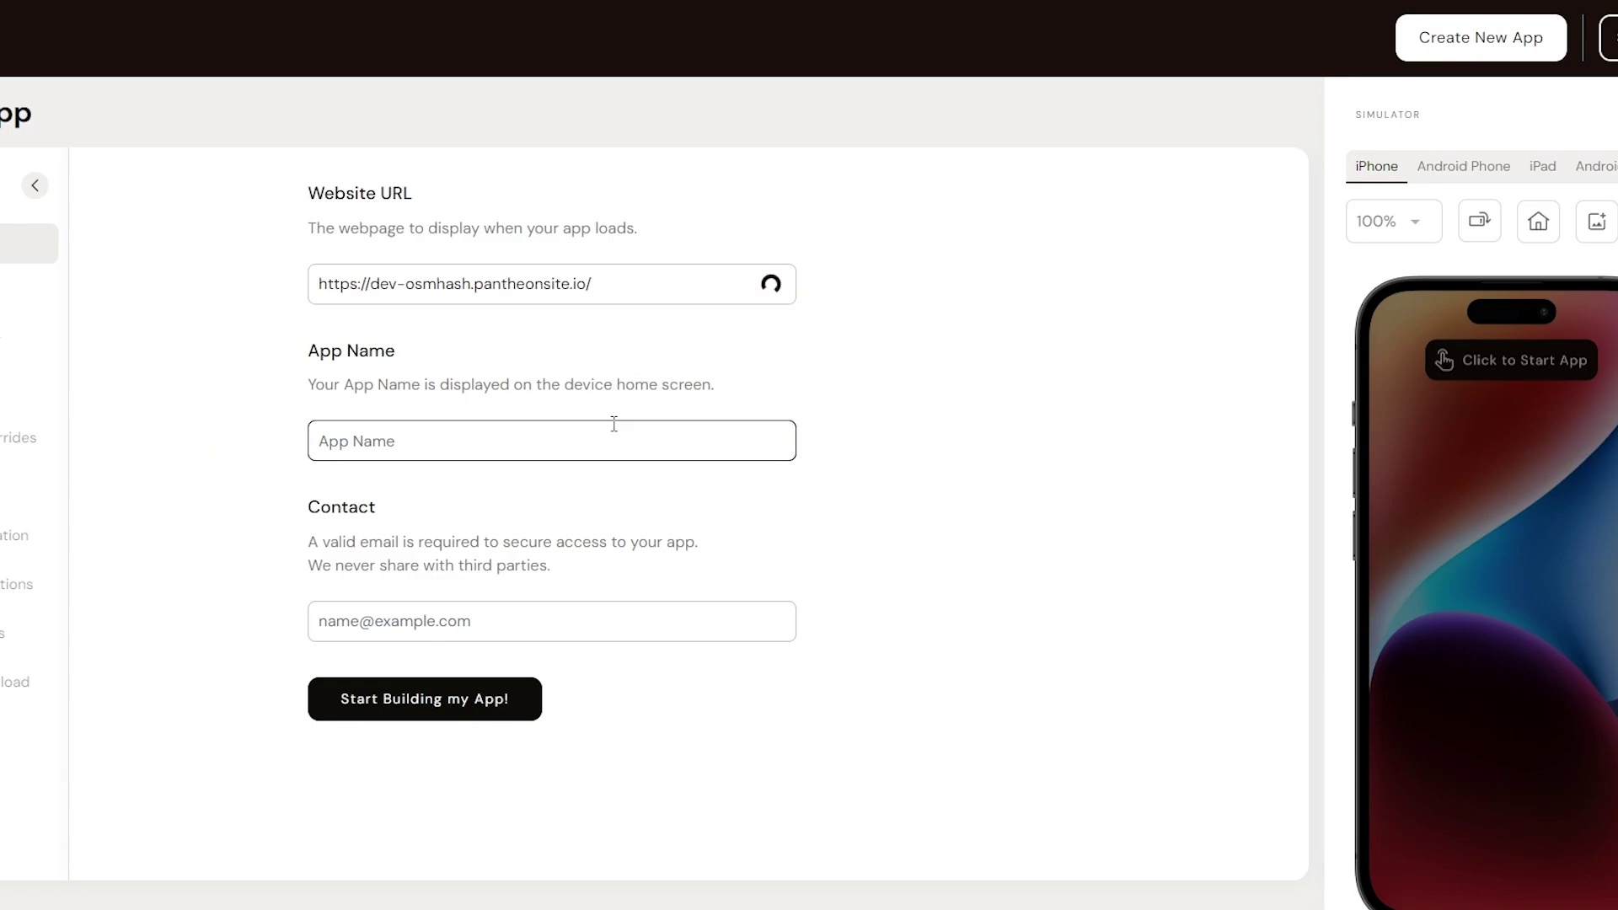
type("osmN")
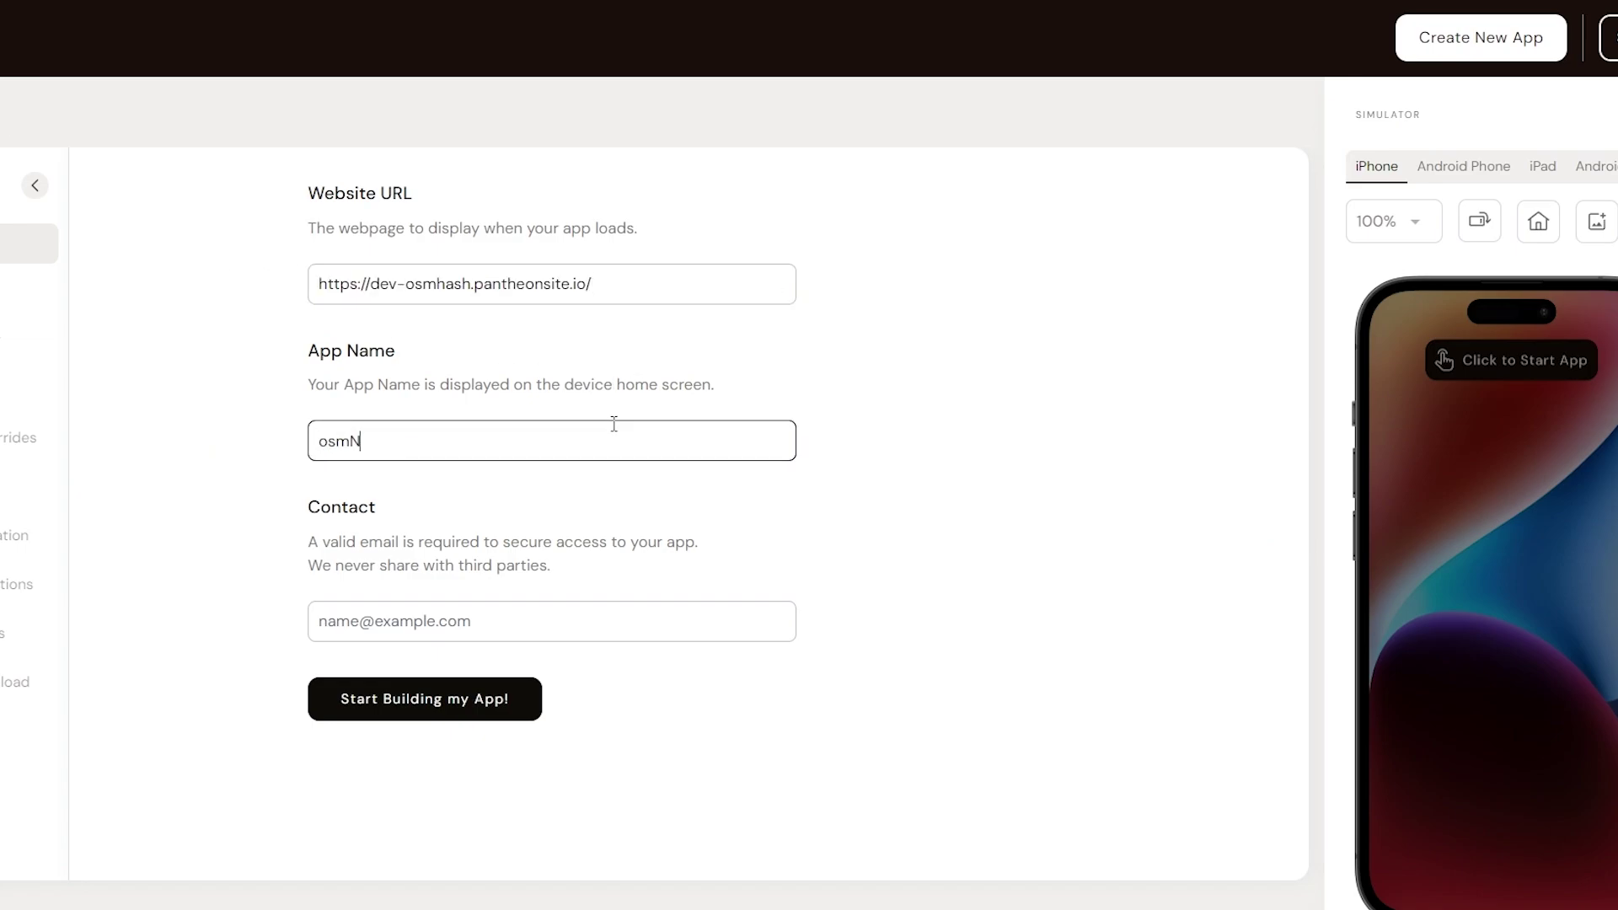
key("ctrl+a")
type("Nicole's CookBook")
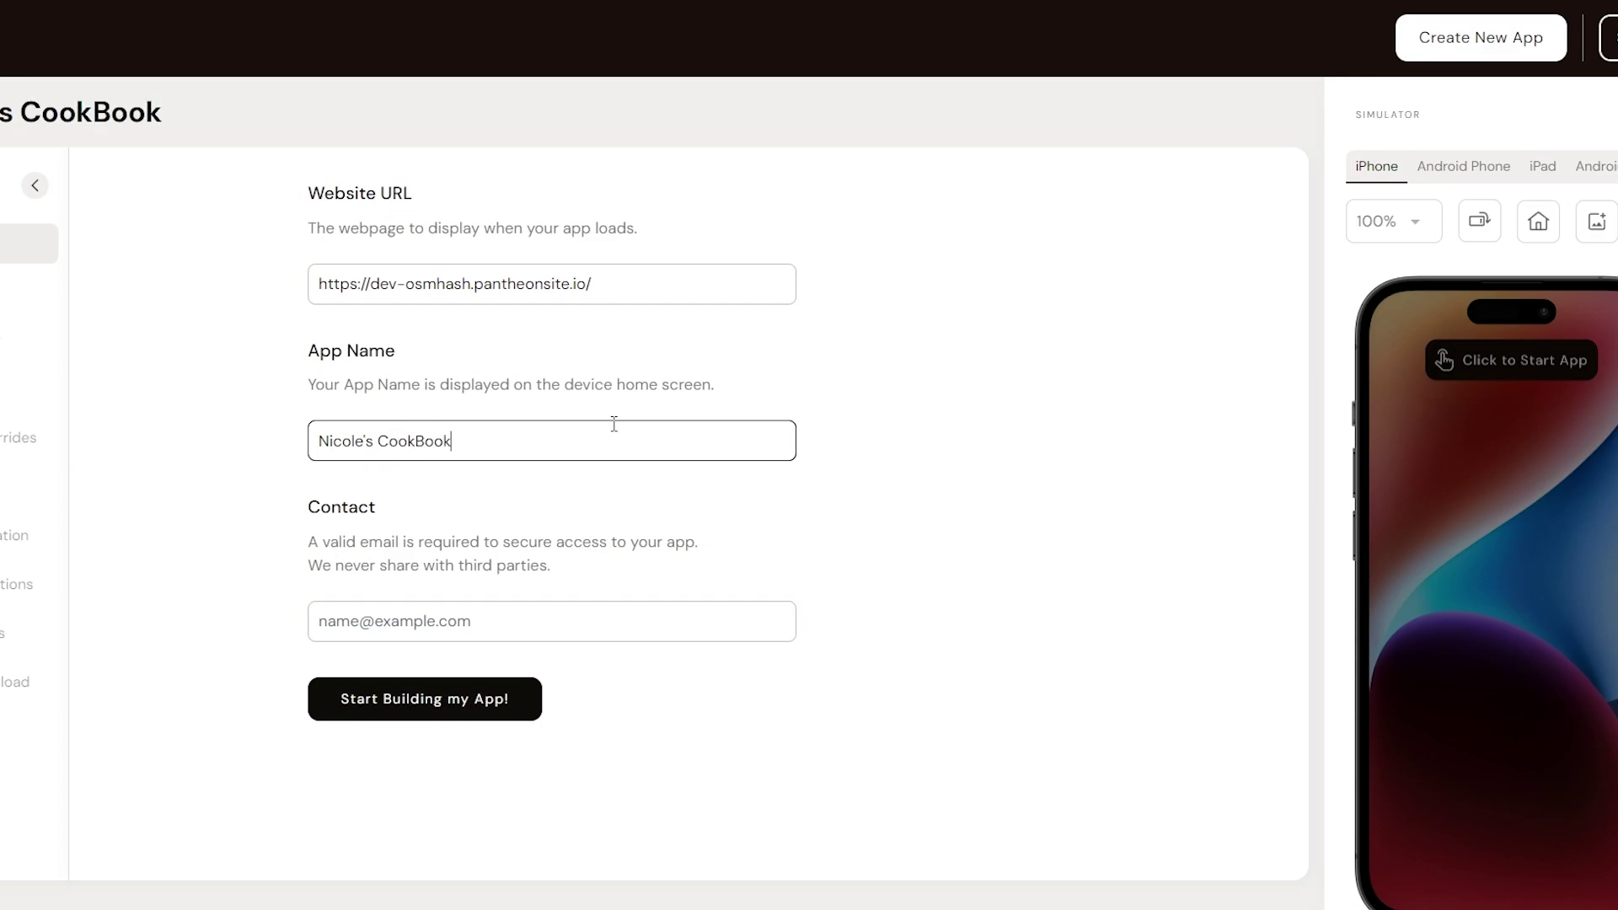
key("Tab")
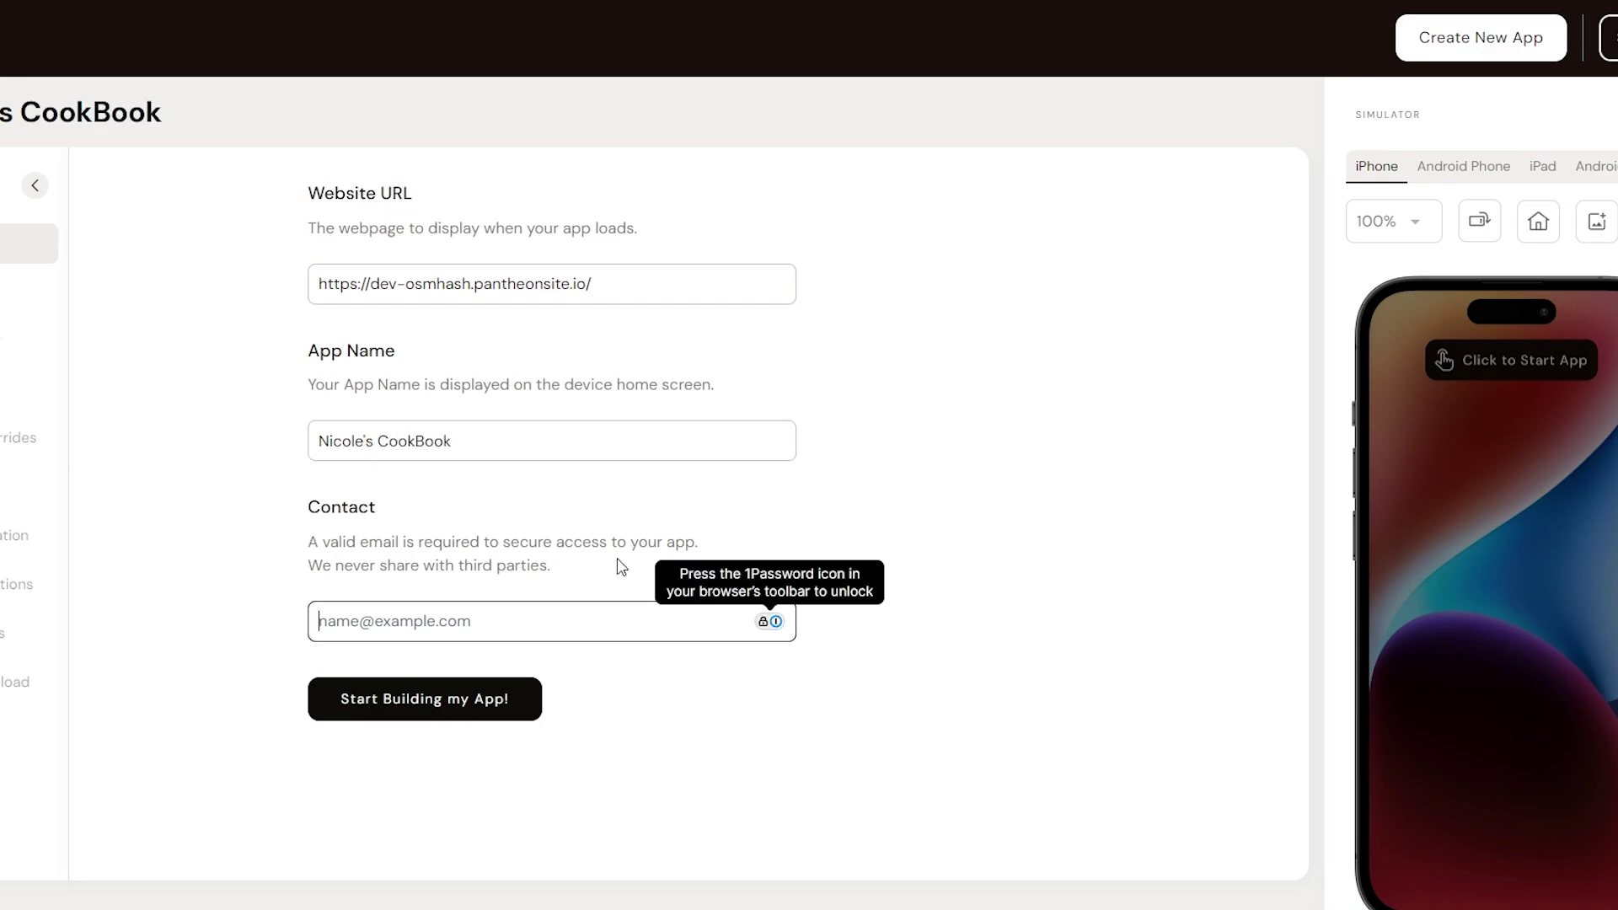
key("Return")
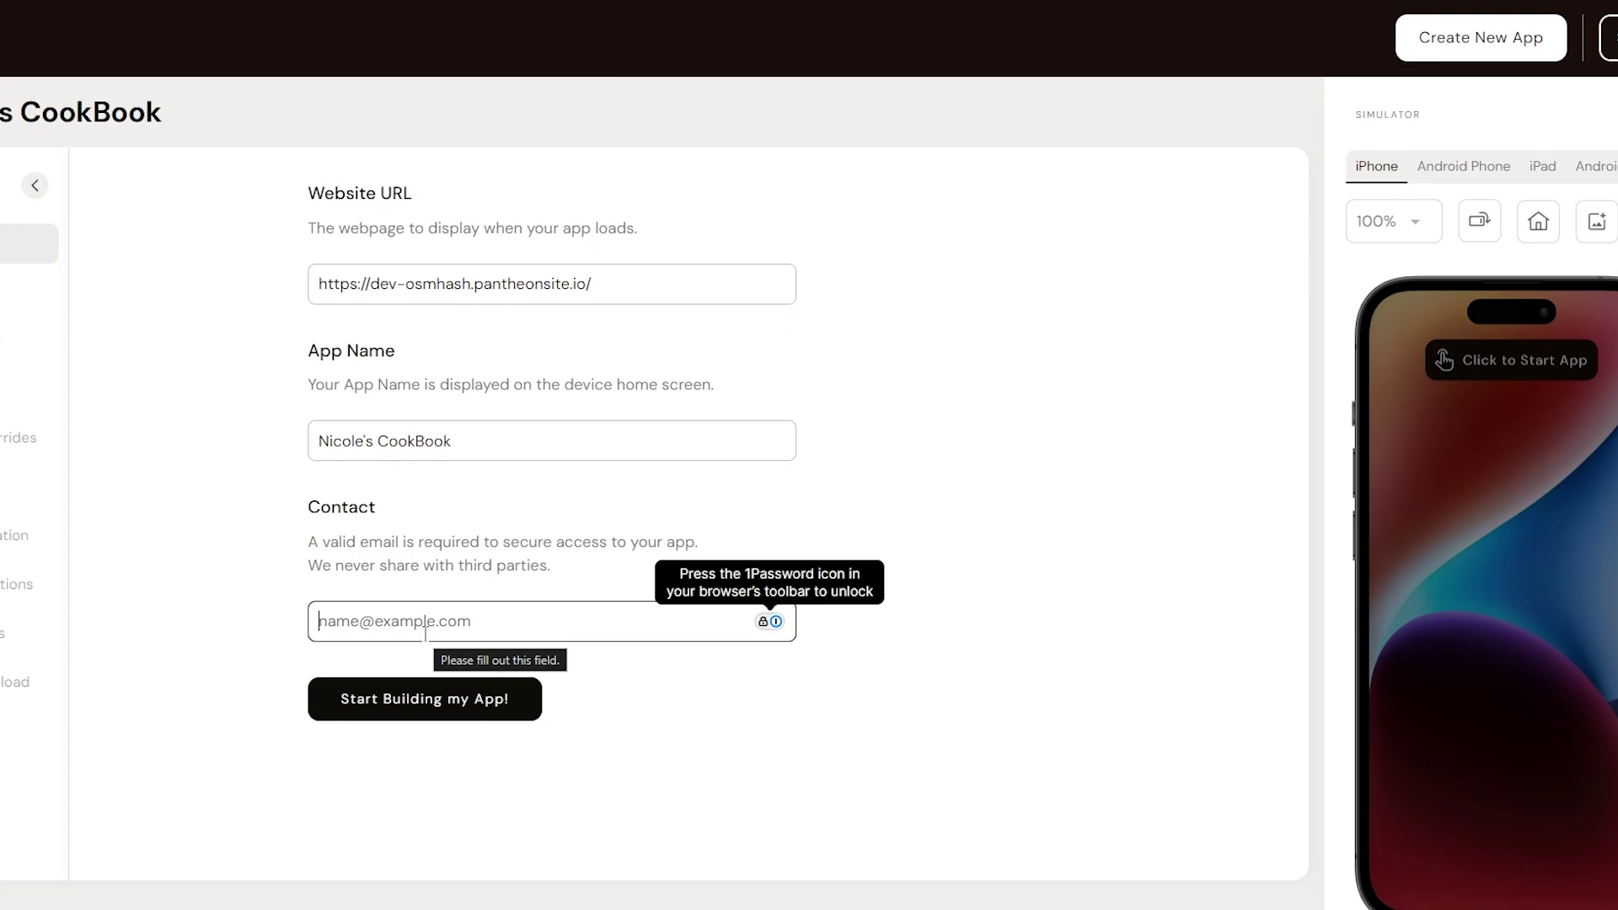
key("ctrl+v")
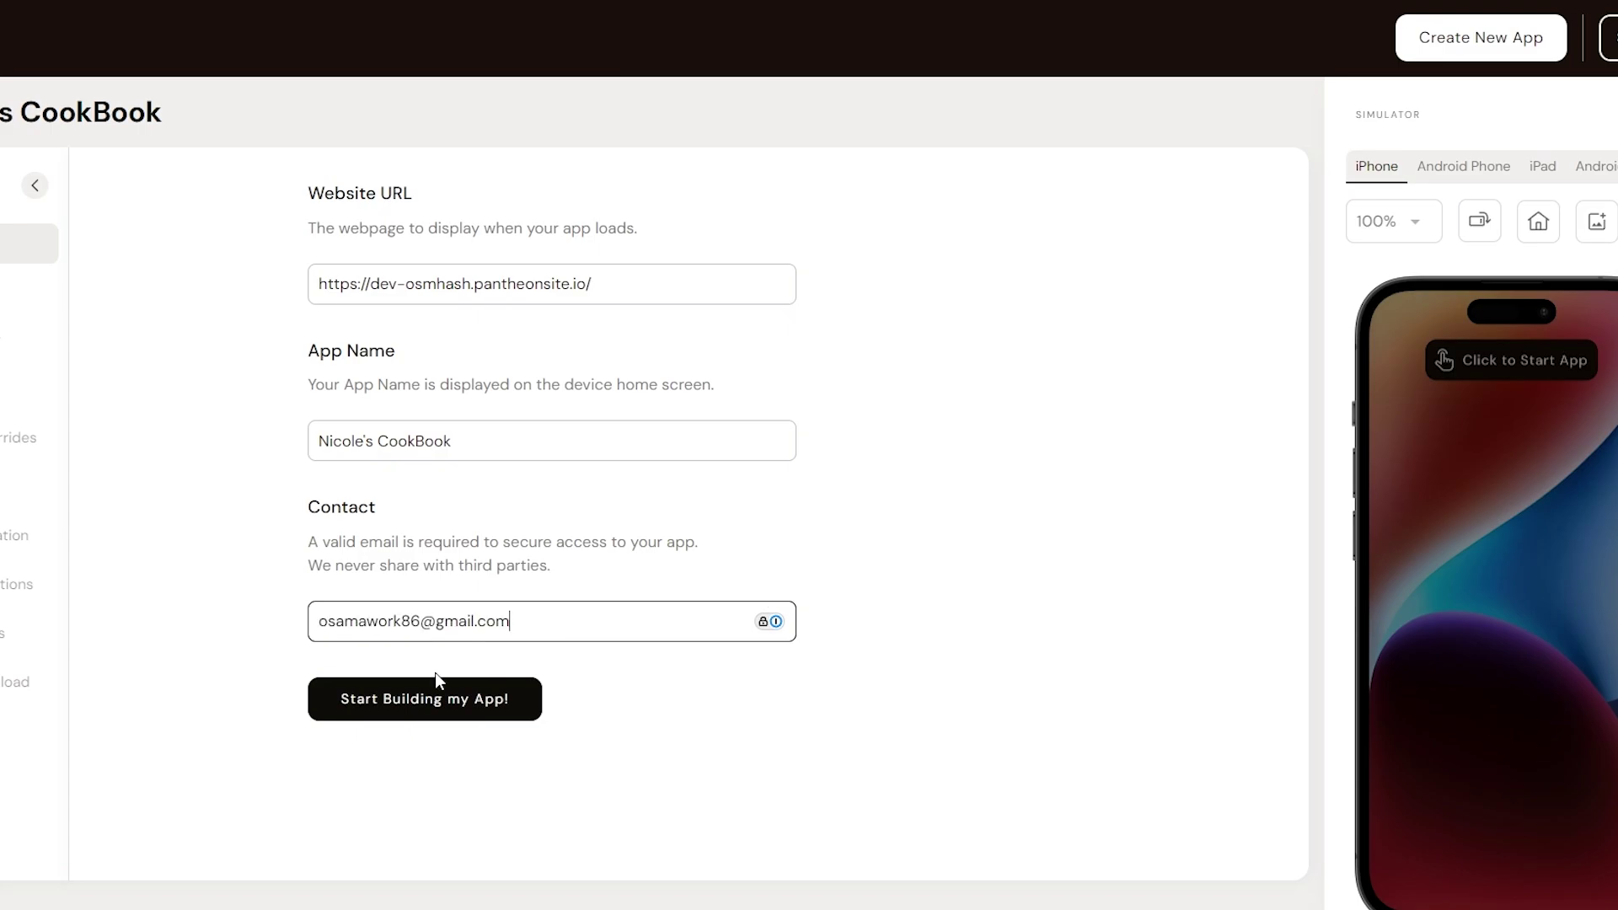
left_click(427, 706)
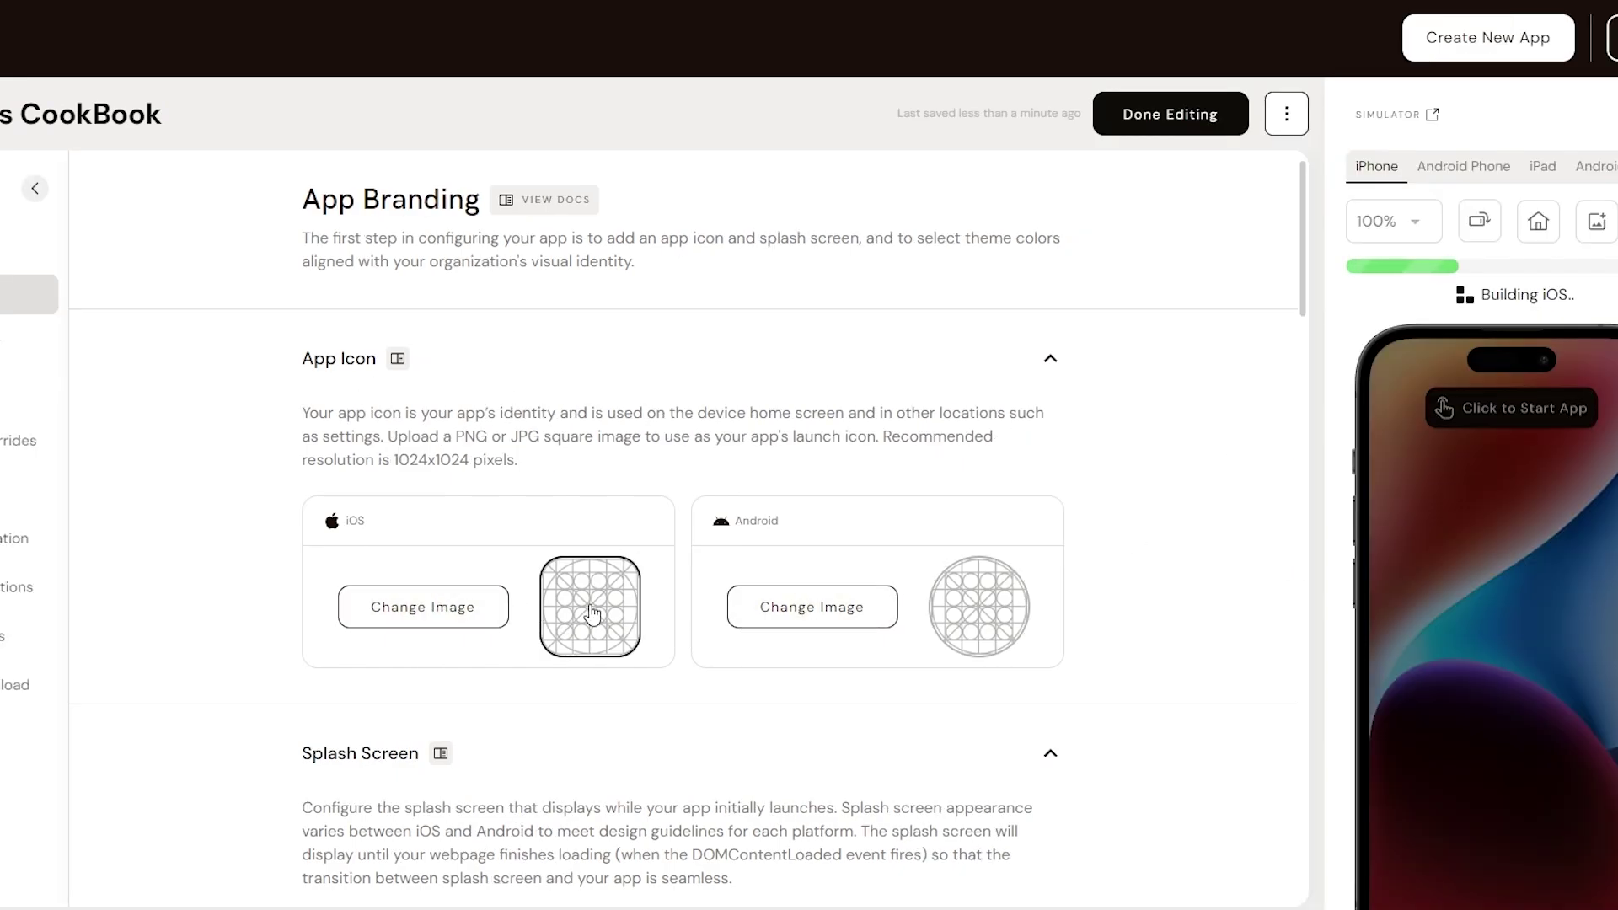
- Upload new iOS and Android app icons, using the background-removed PNG for Android
left_click(481, 605)
left_click(330, 310)
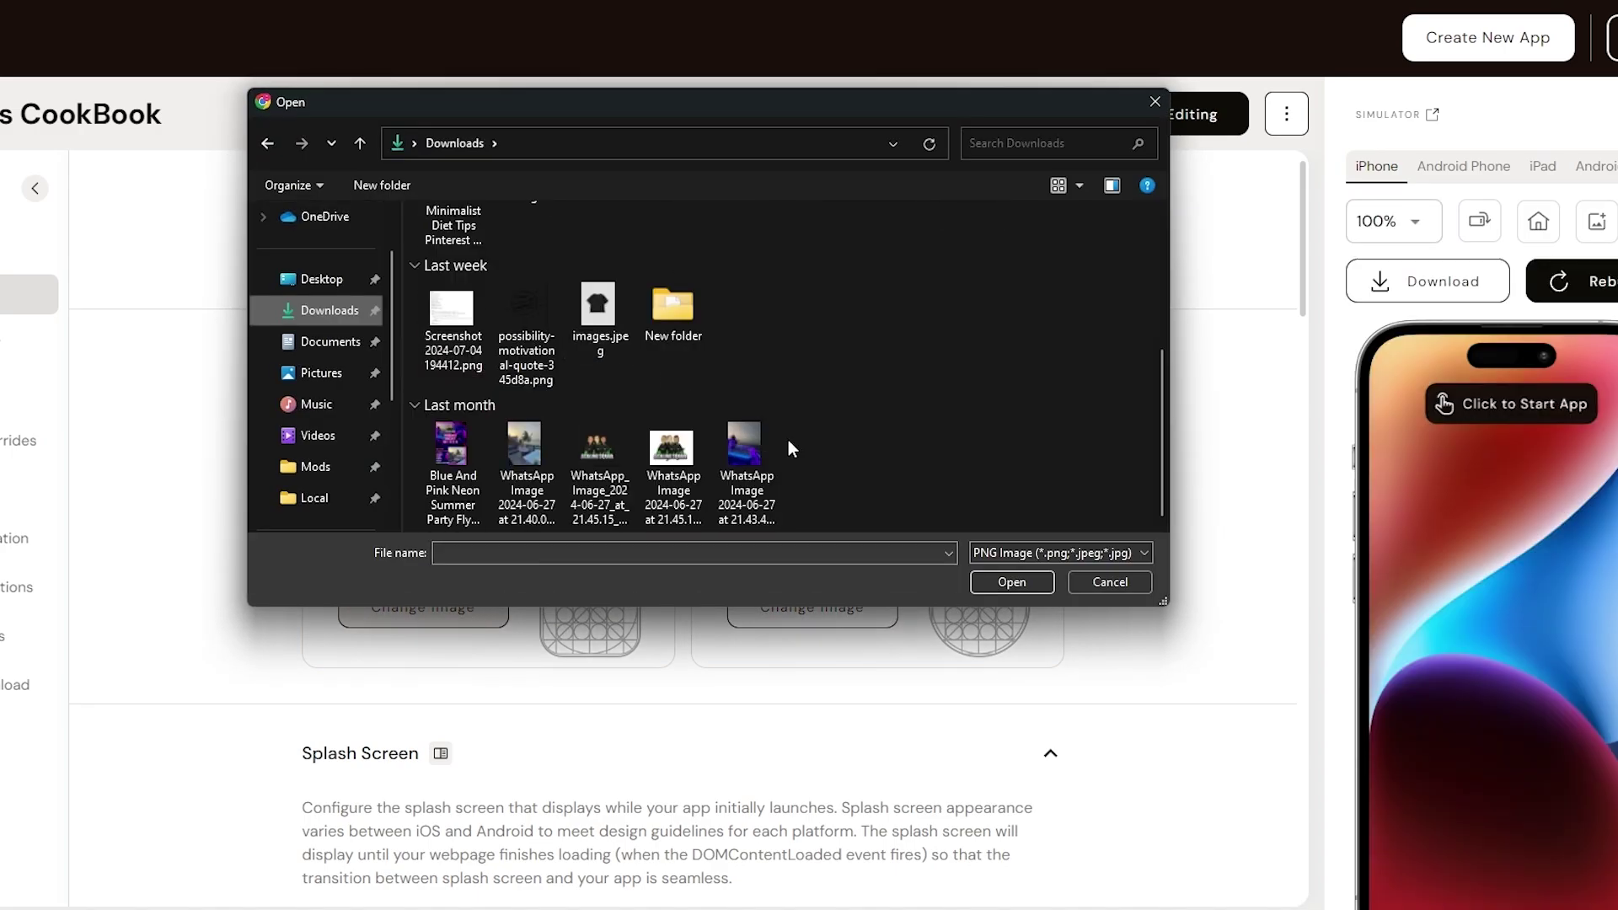
scroll(810, 438, "up", 3)
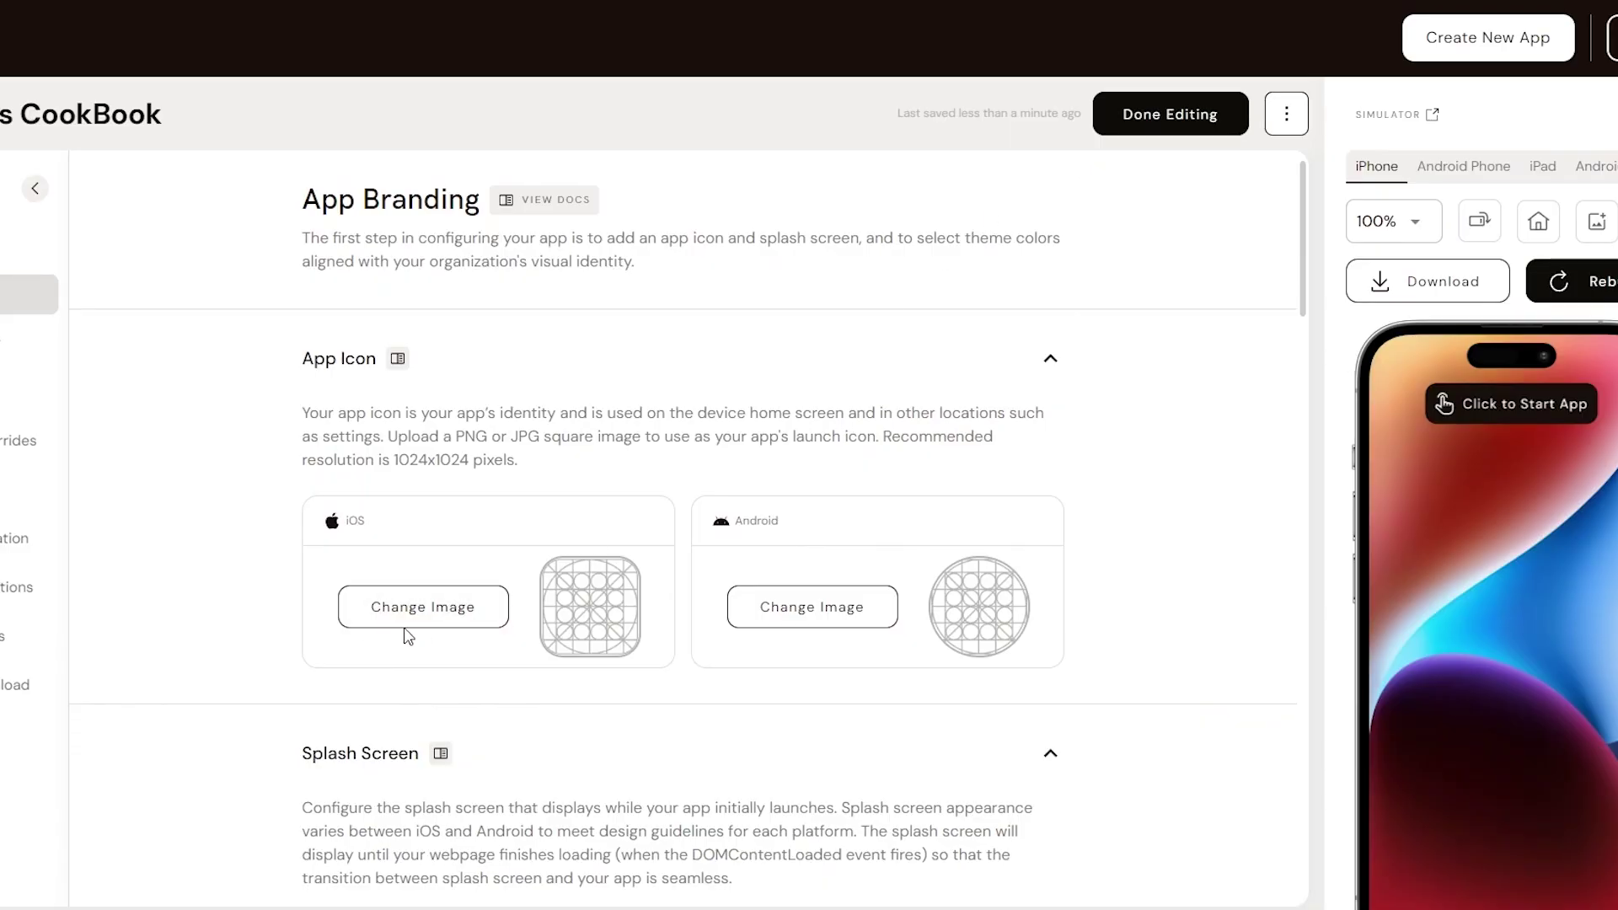
left_click(444, 607)
double_click(515, 393)
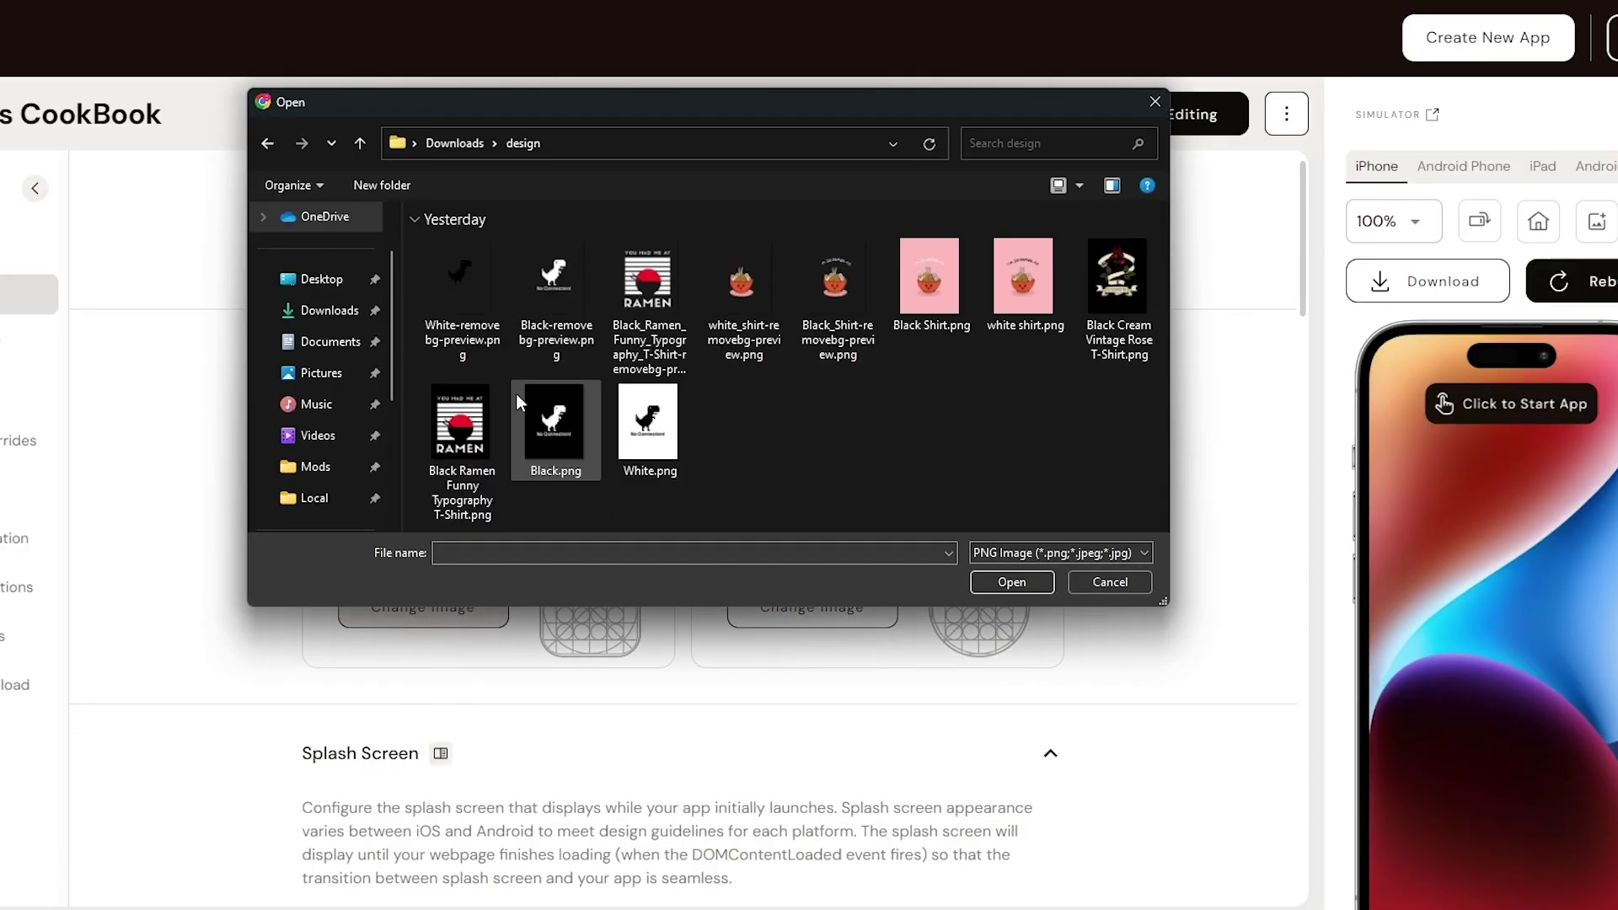
double_click(633, 317)
left_click(1056, 770)
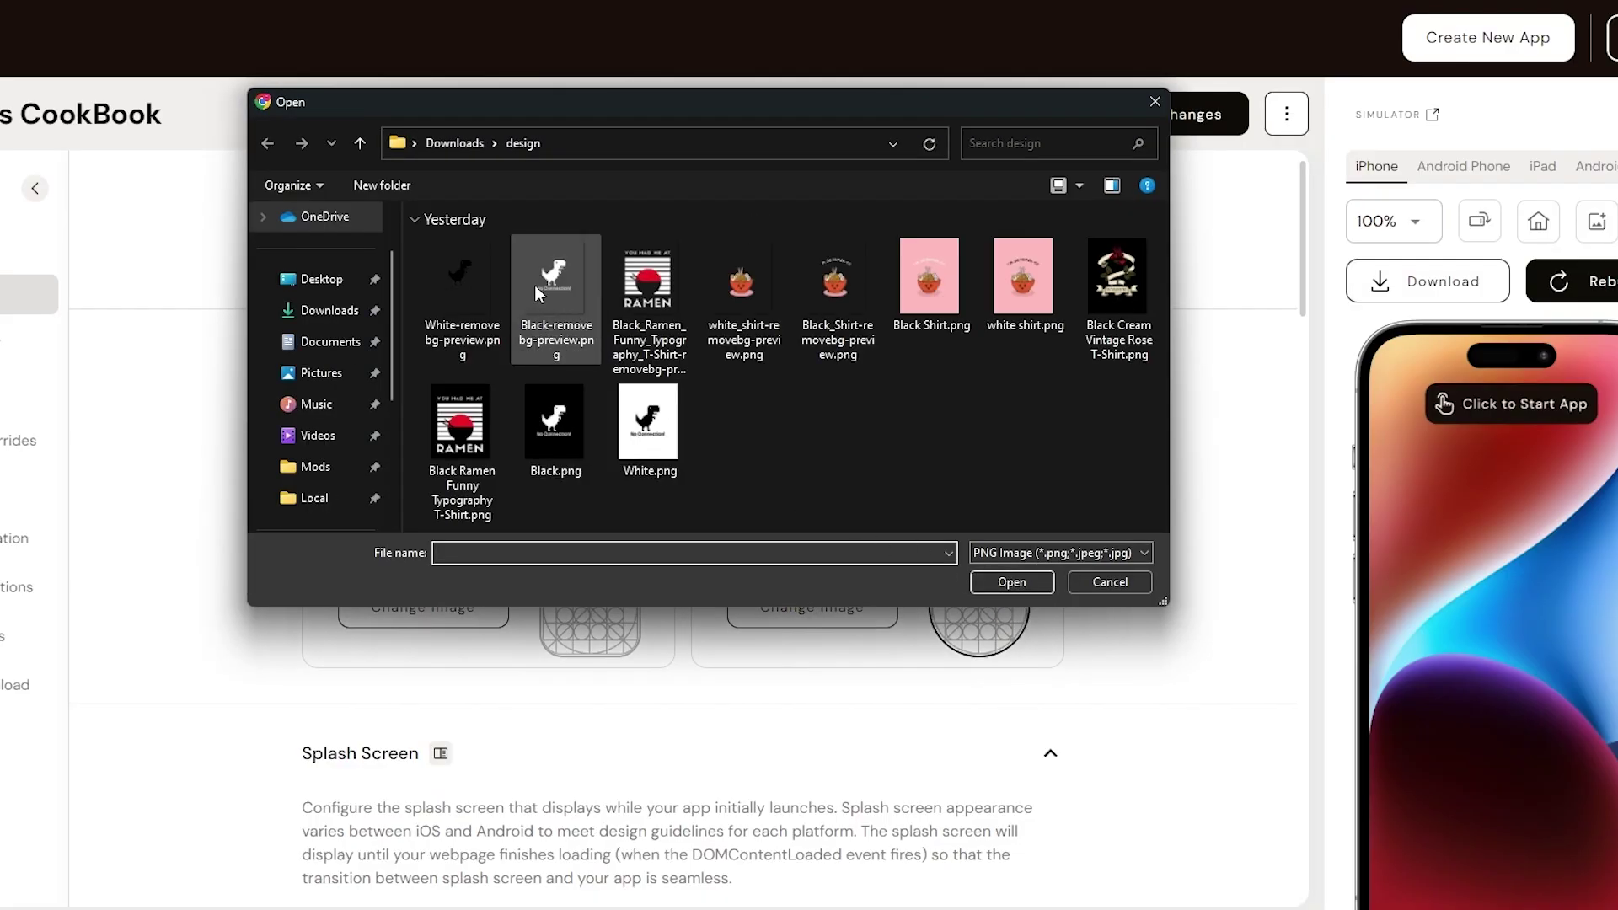
double_click(552, 282)
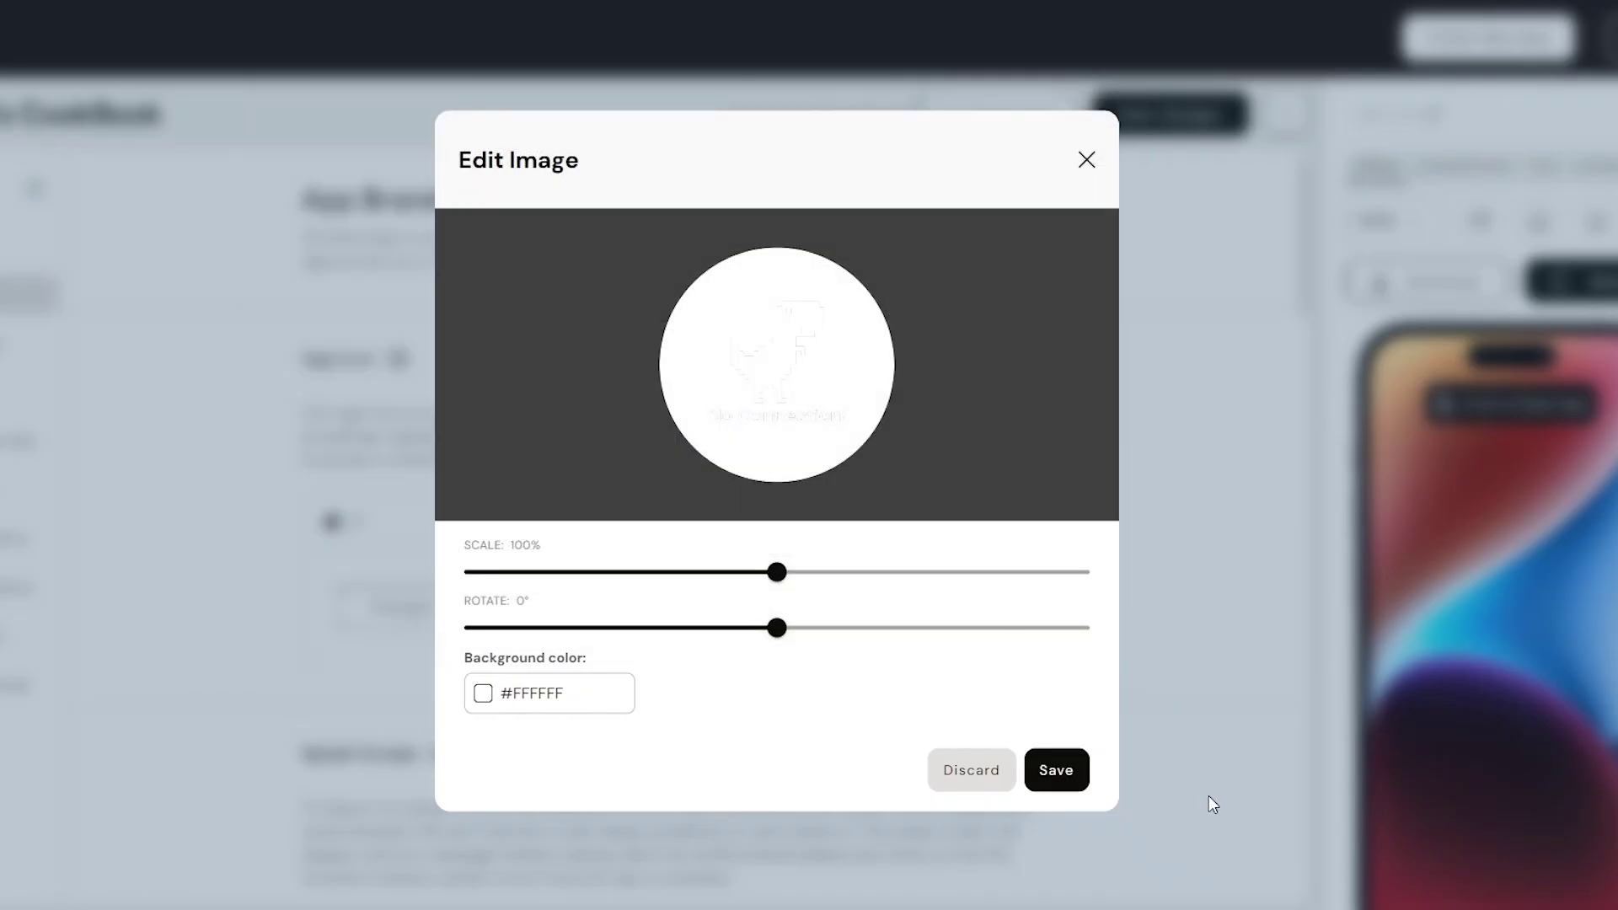
left_click(1086, 787)
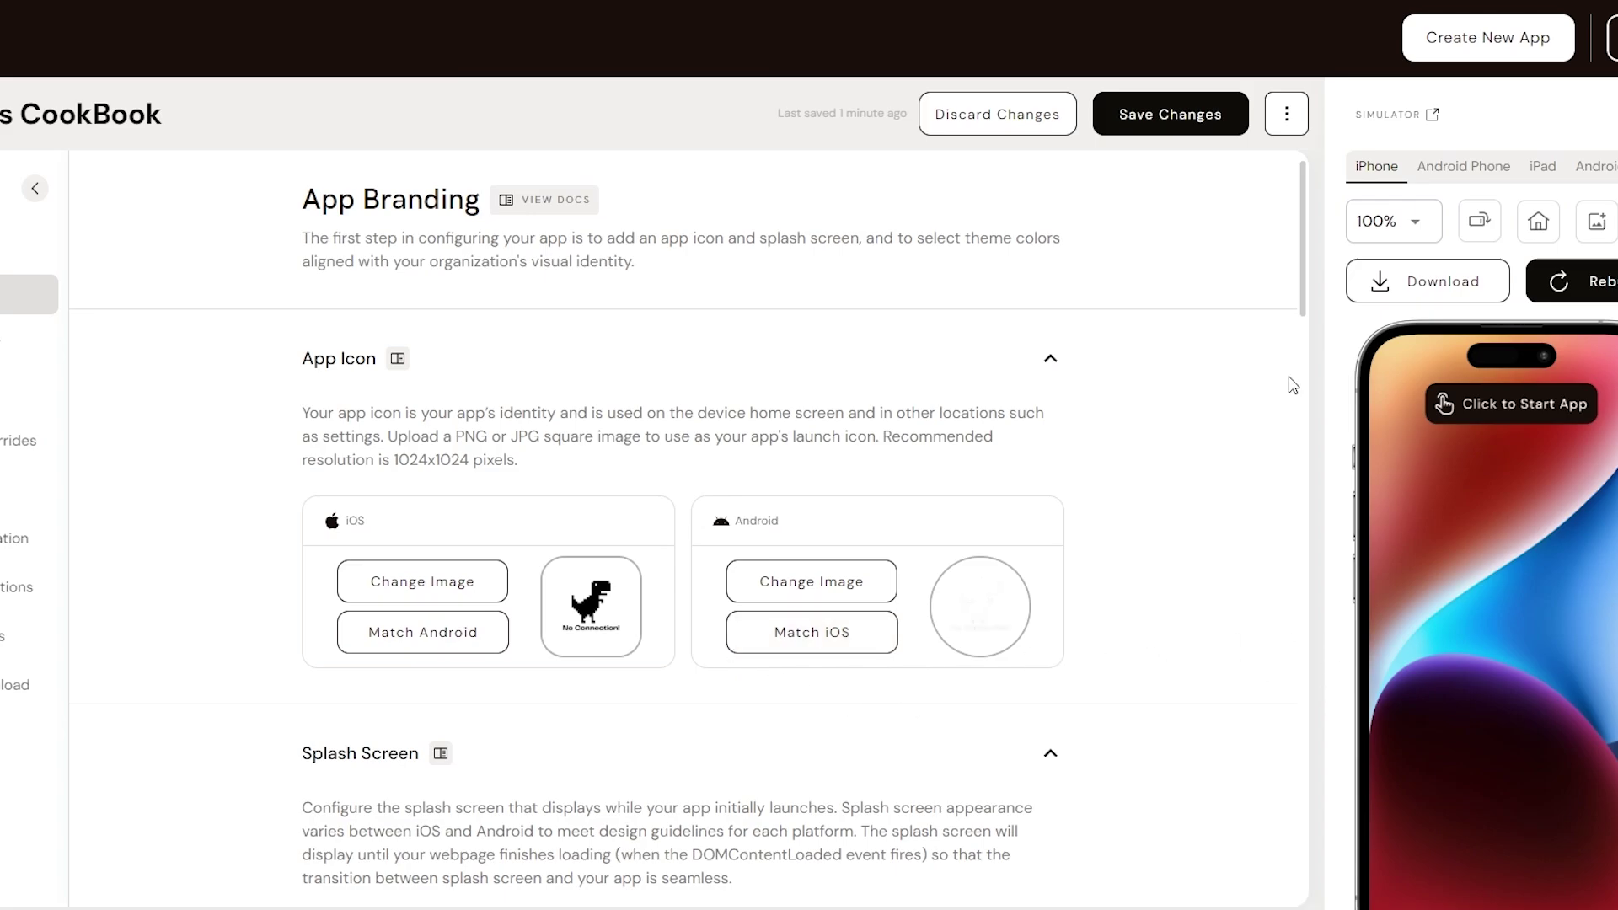
- Review the splash screen, theme colour and status bar branding settings
scroll(1175, 402, "down", 8)
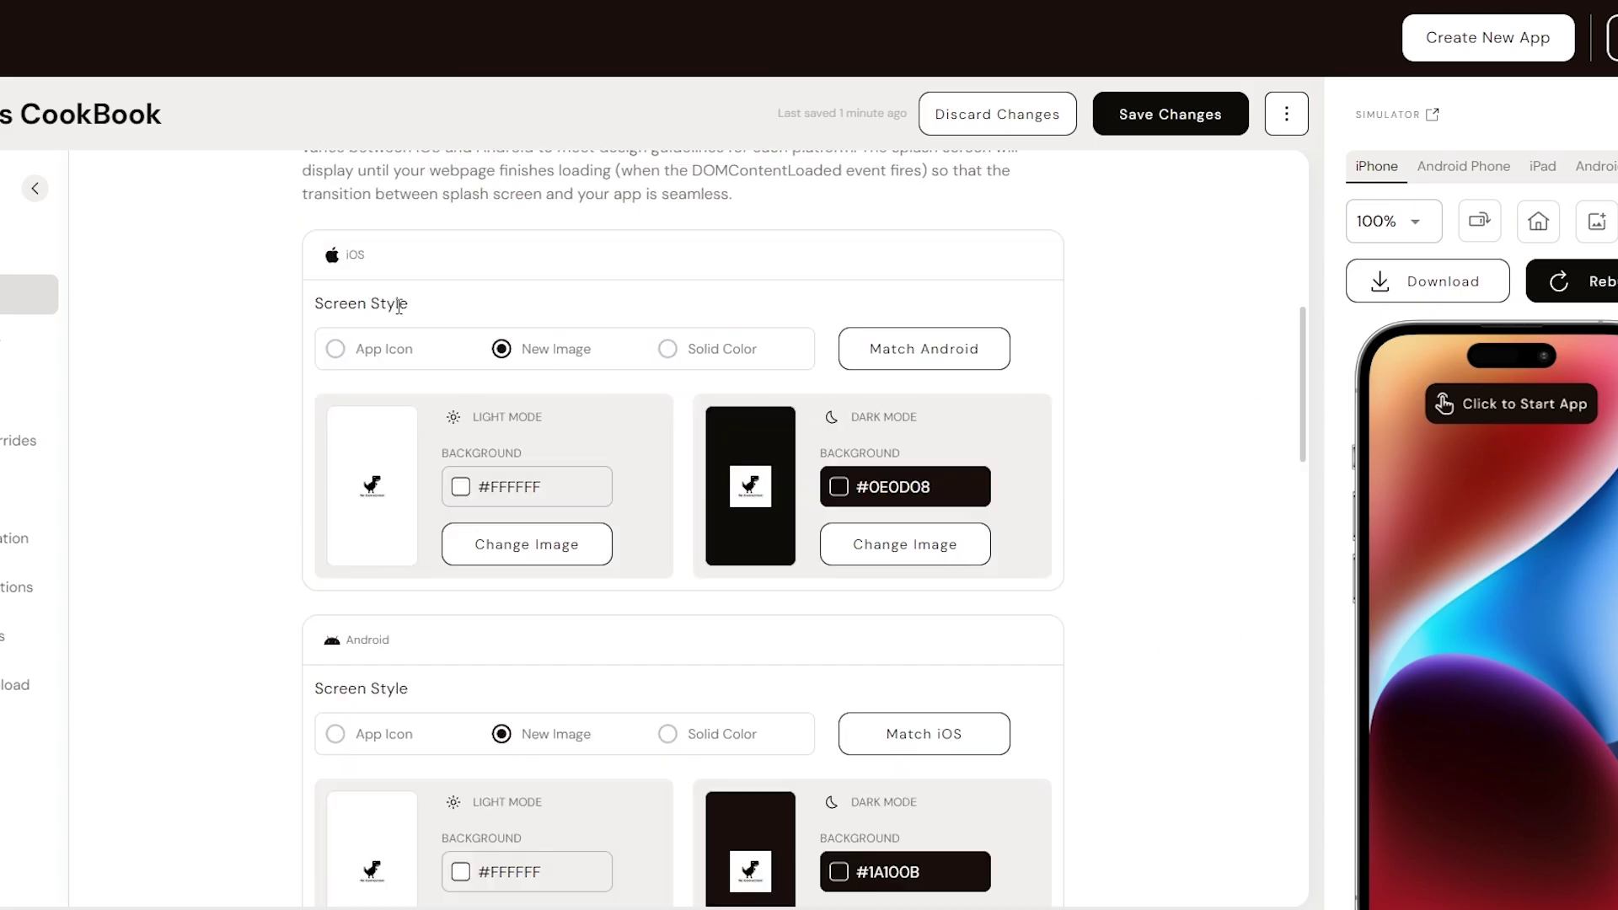
scroll(790, 526, "down", 3)
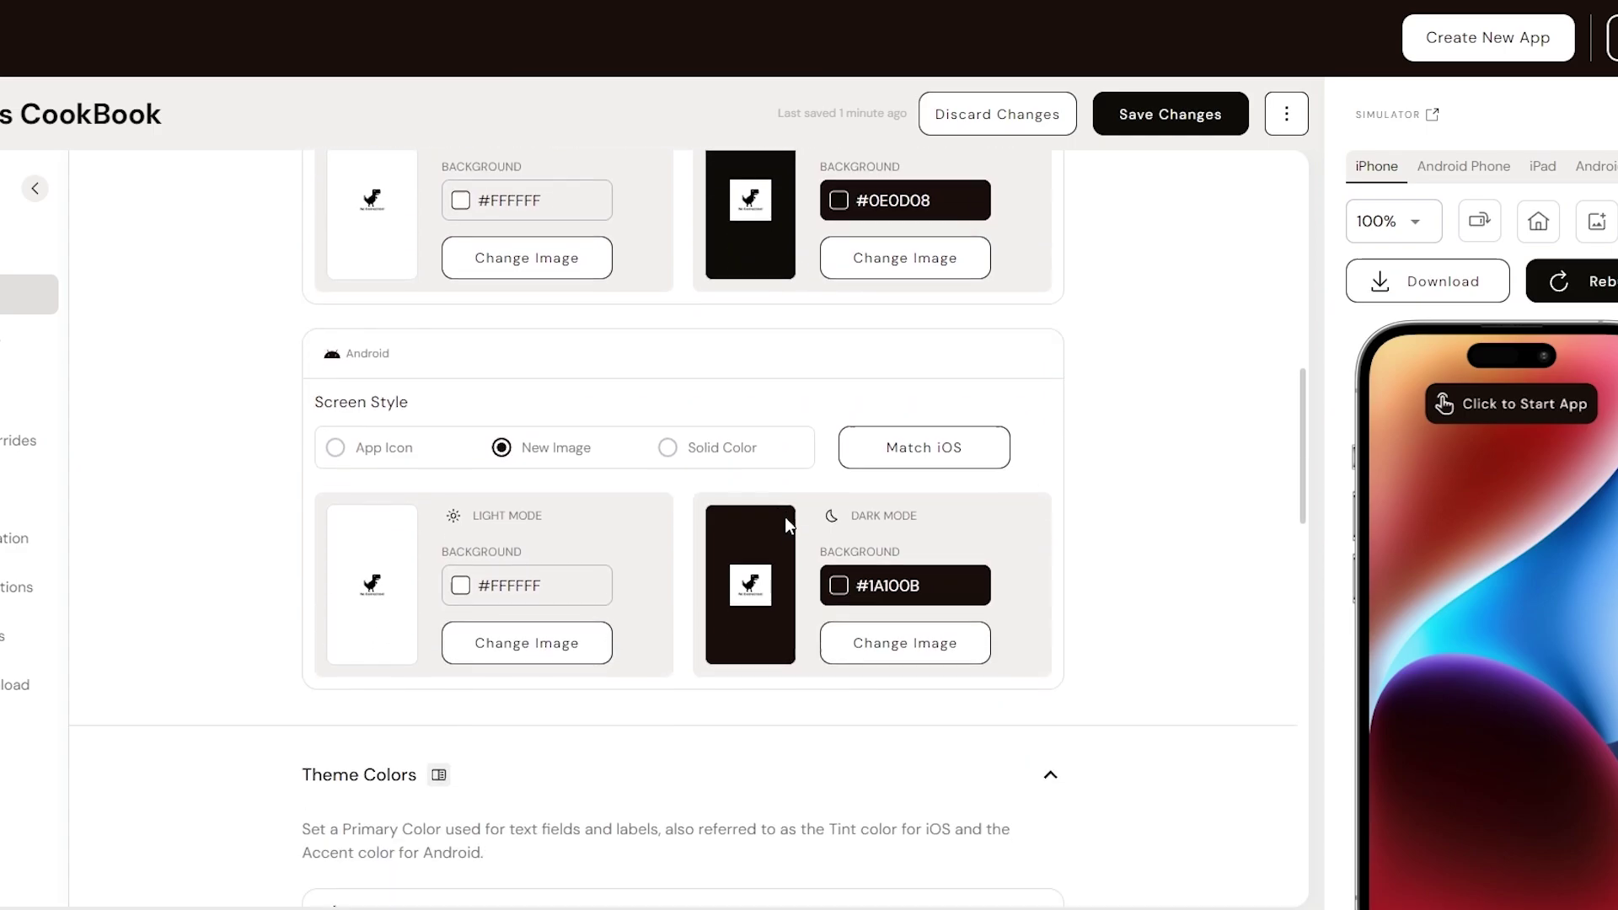
scroll(834, 671, "down", 6)
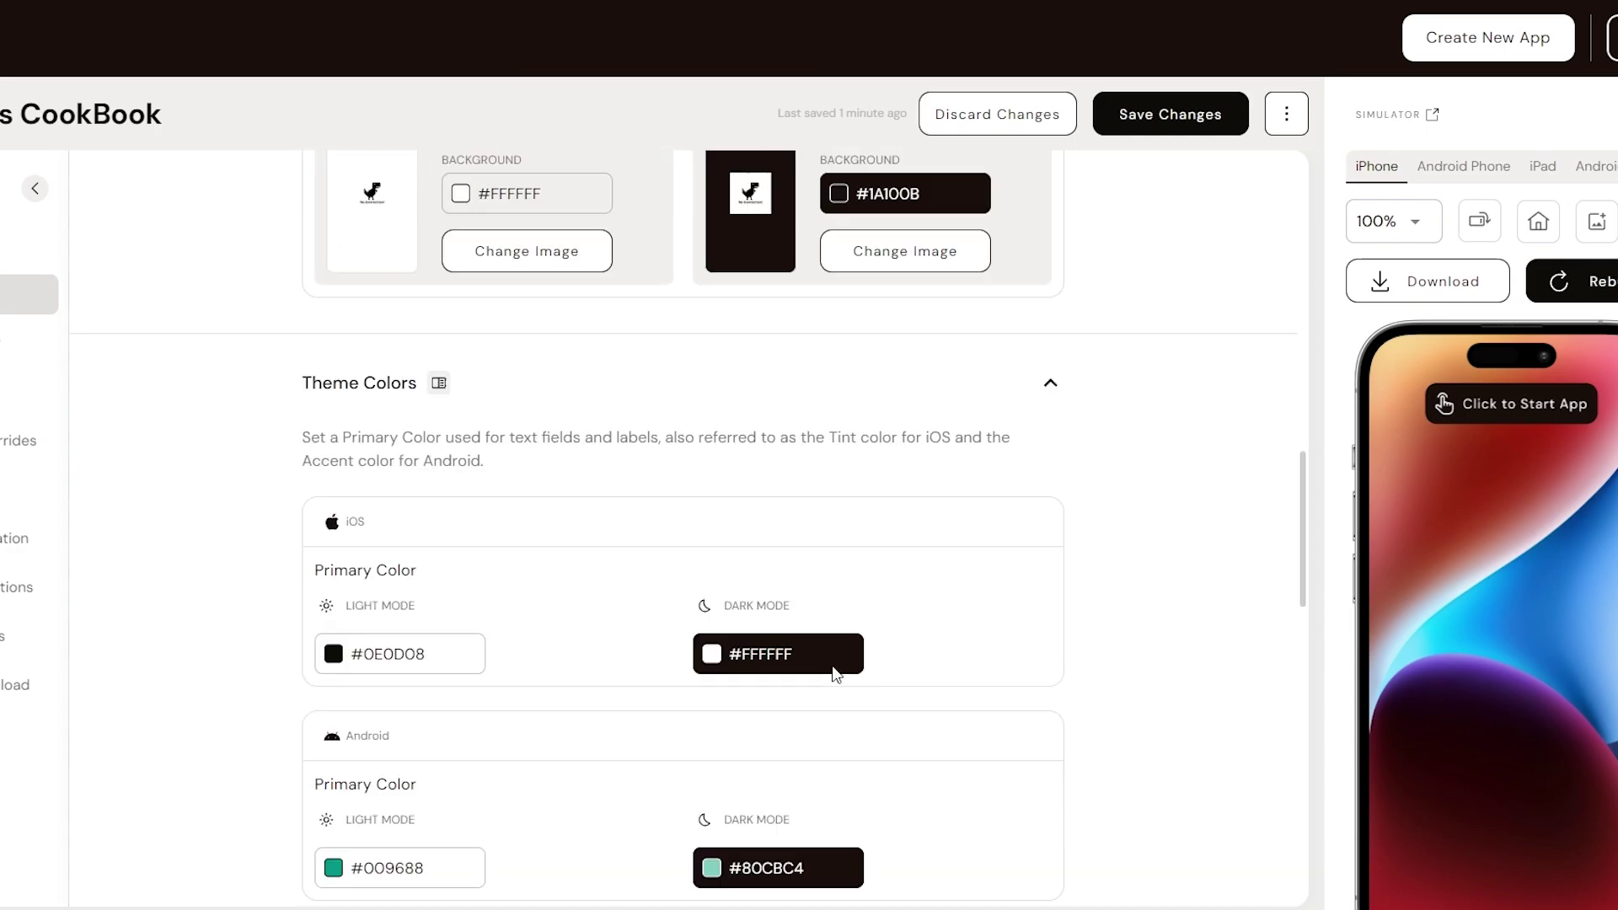
scroll(473, 550, "down", 10)
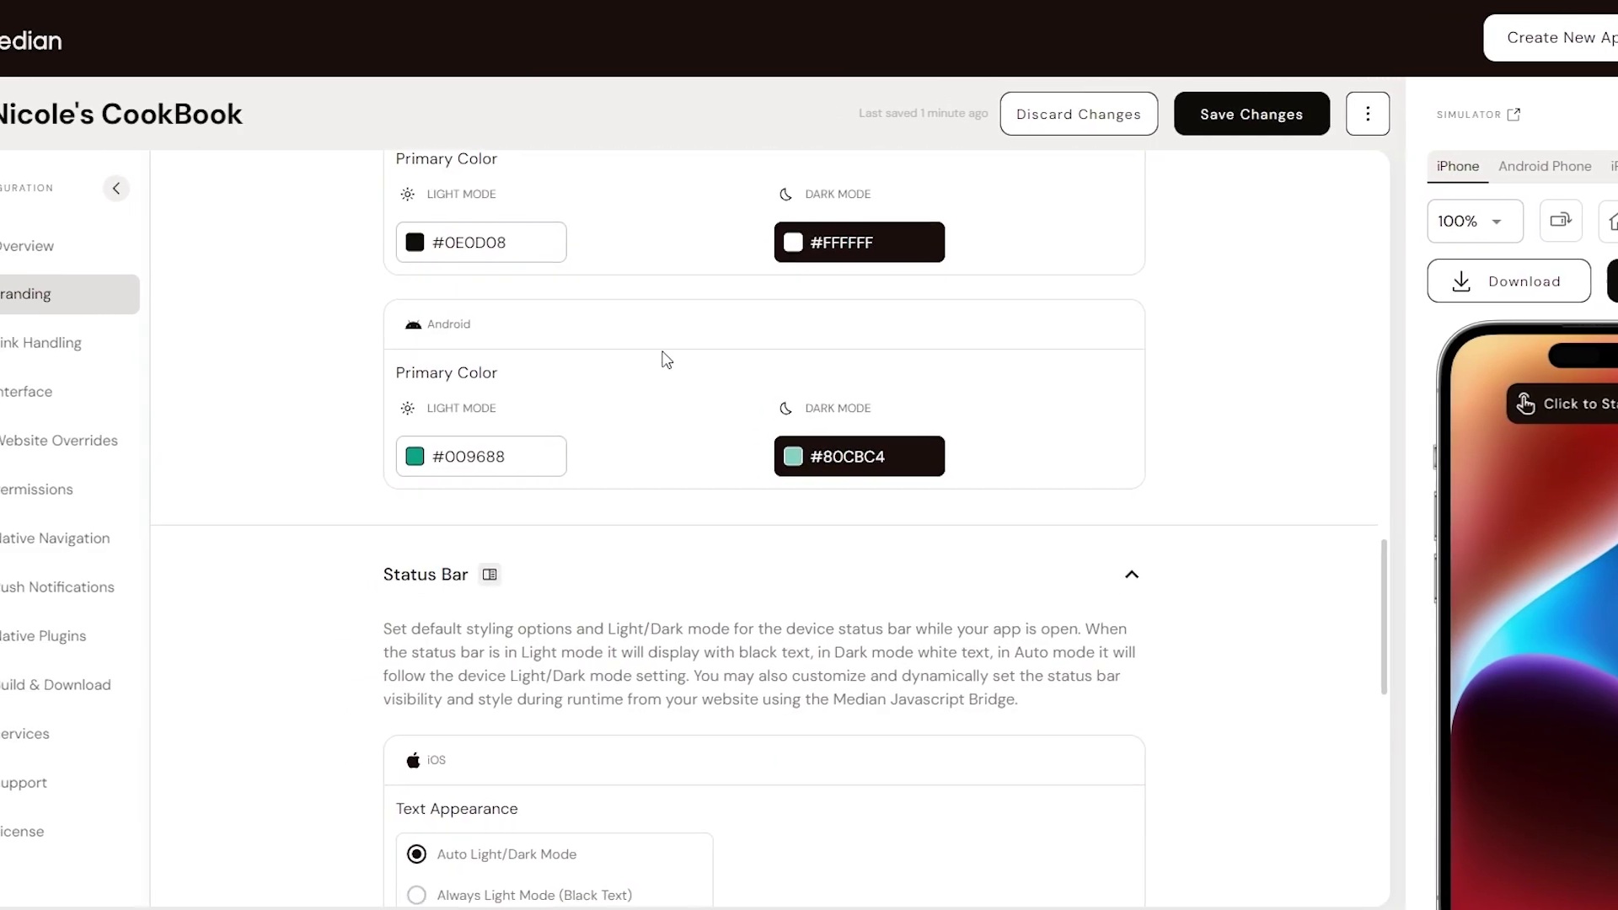
scroll(678, 379, "down", 3)
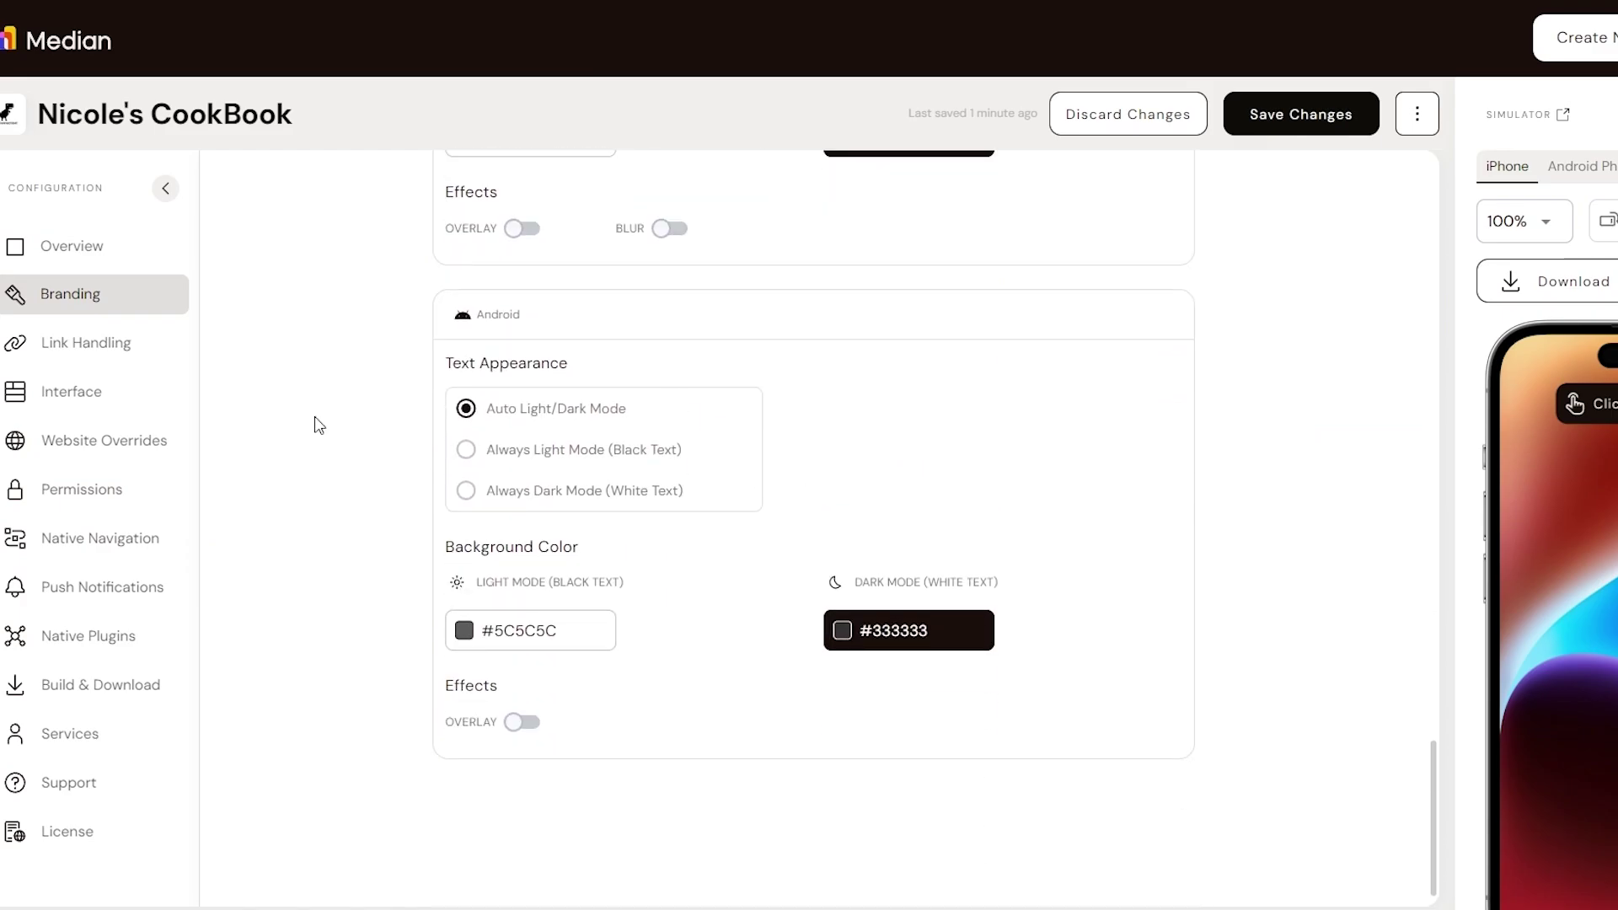
- Go to Link Handling and leave Facebook links opening in the App Browser
left_click(52, 344)
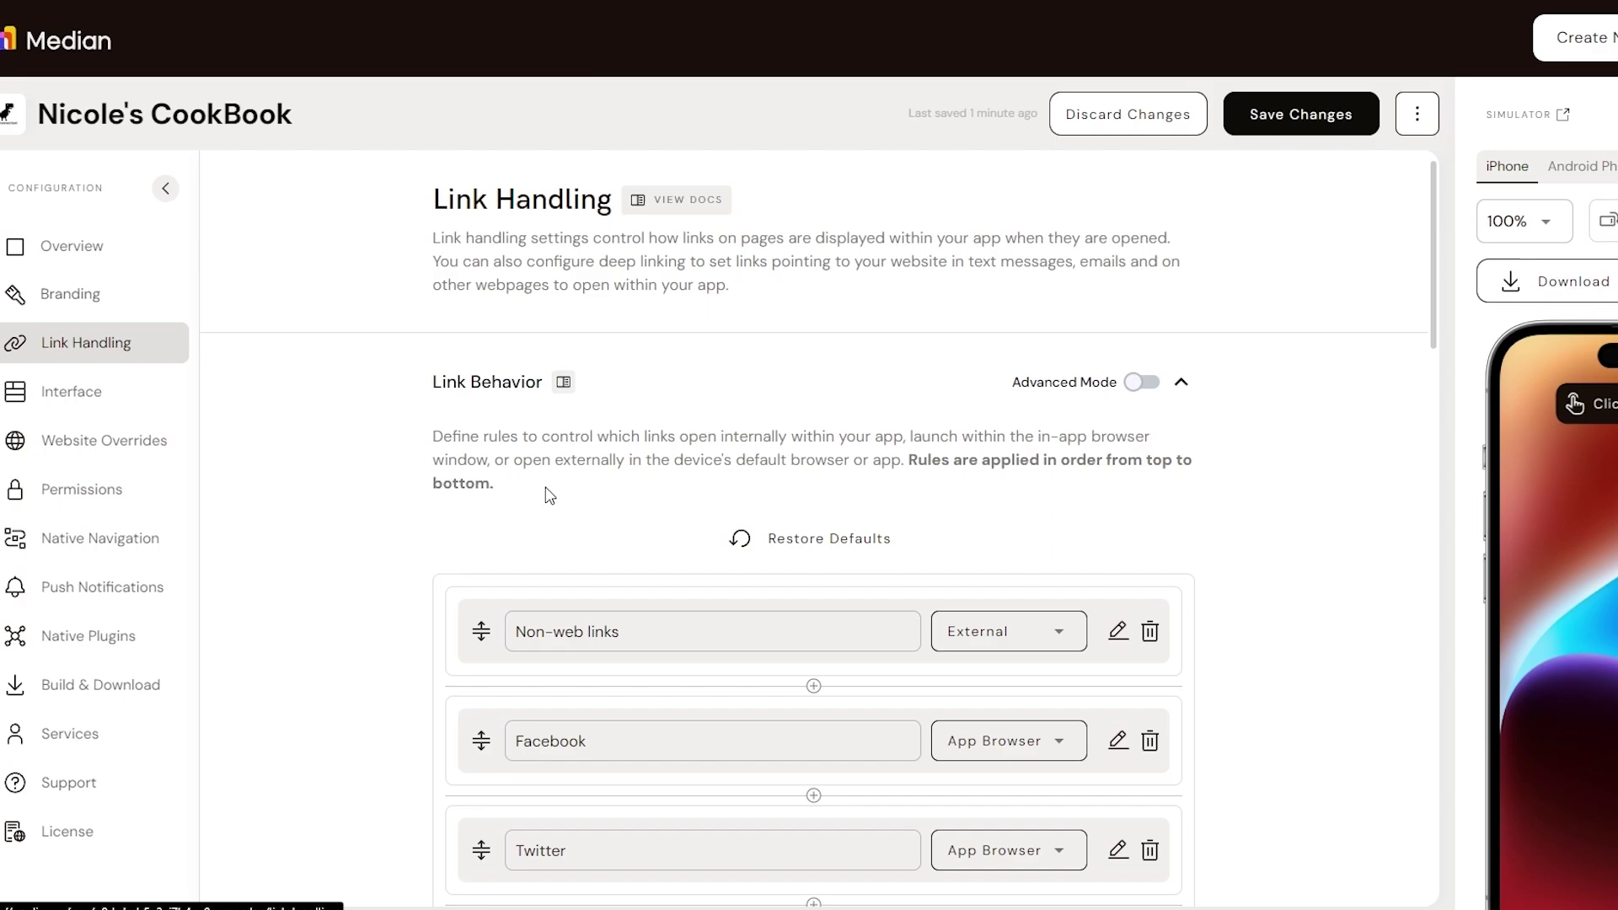
scroll(549, 496, "down", 2)
scroll(578, 444, "down", 6)
scroll(772, 404, "up", 5)
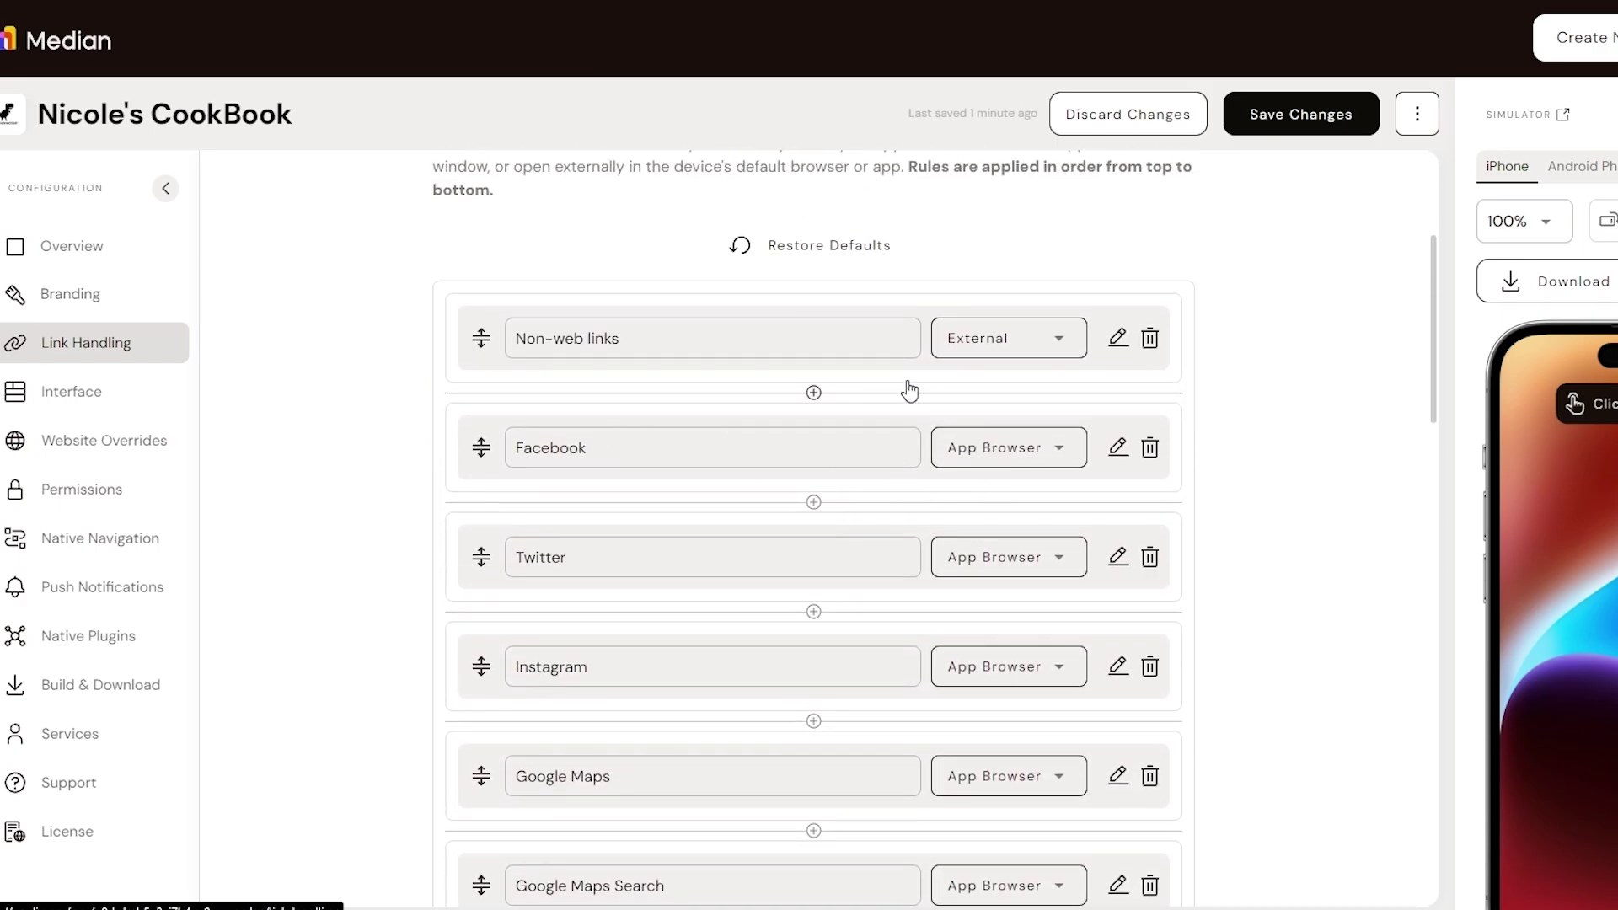
left_click(1044, 445)
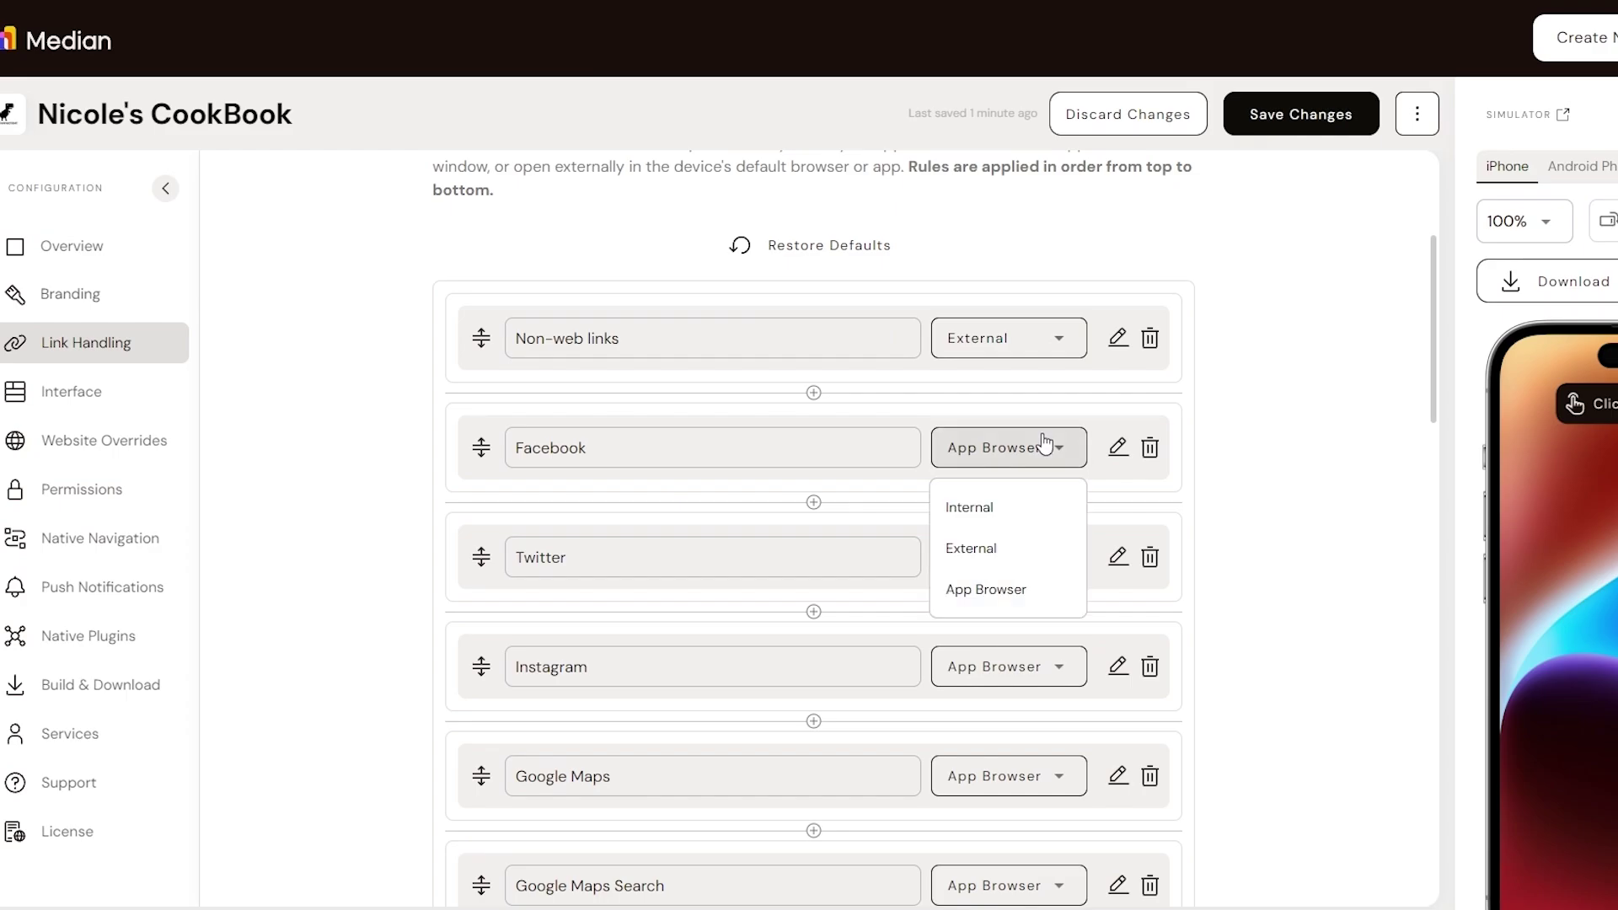
left_click(1044, 445)
scroll(1013, 665, "down", 4)
scroll(1012, 666, "down", 5)
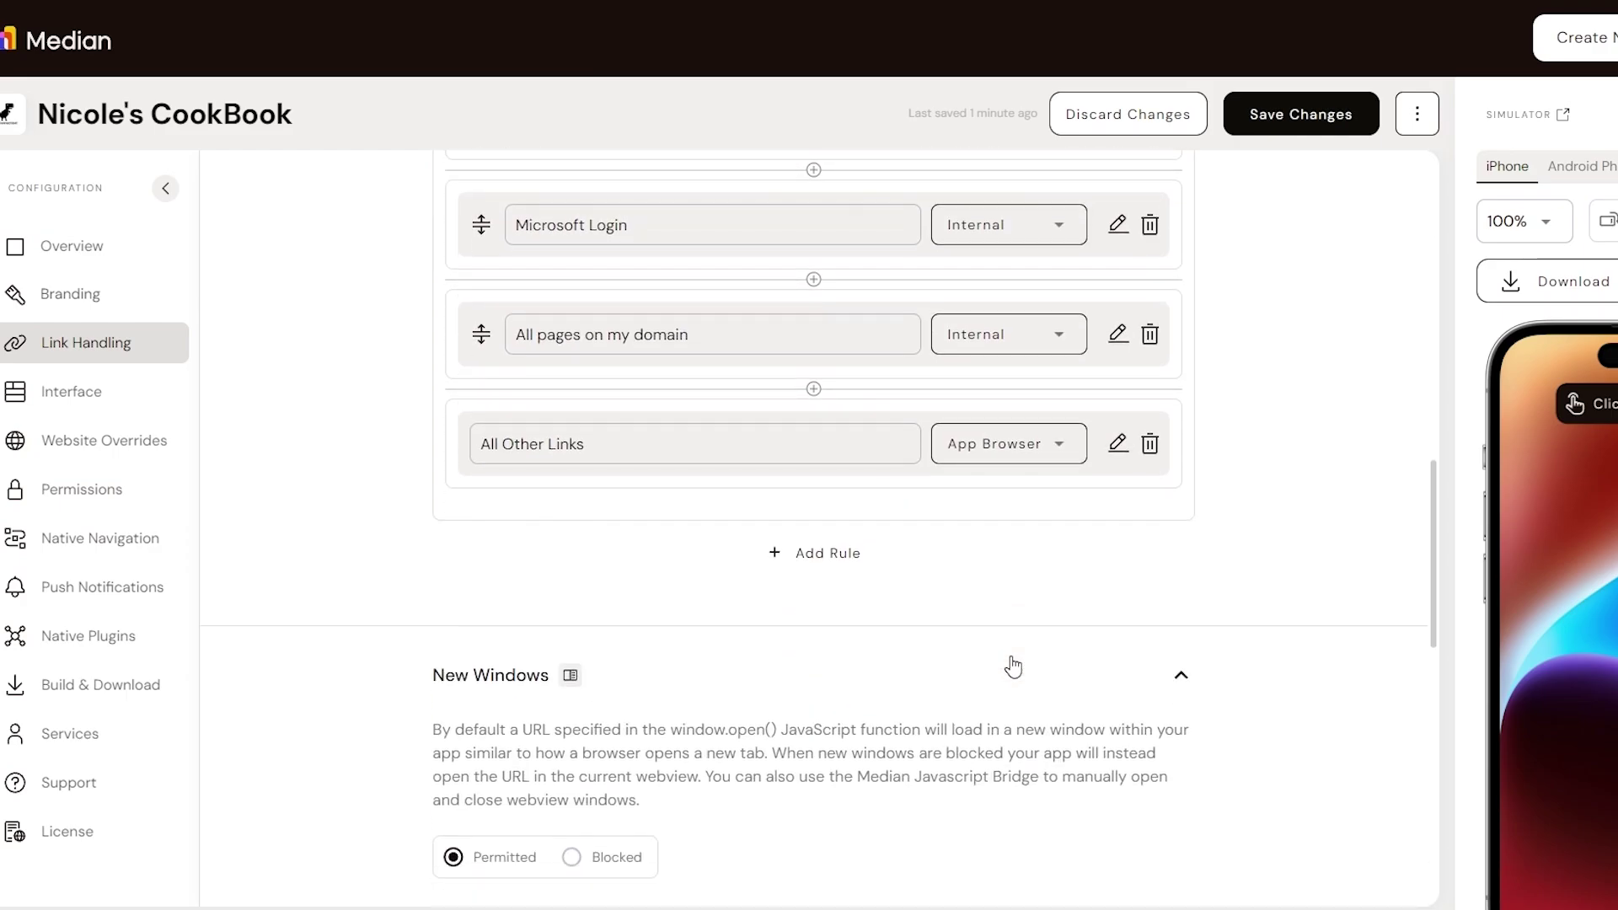
scroll(1011, 666, "up", 6)
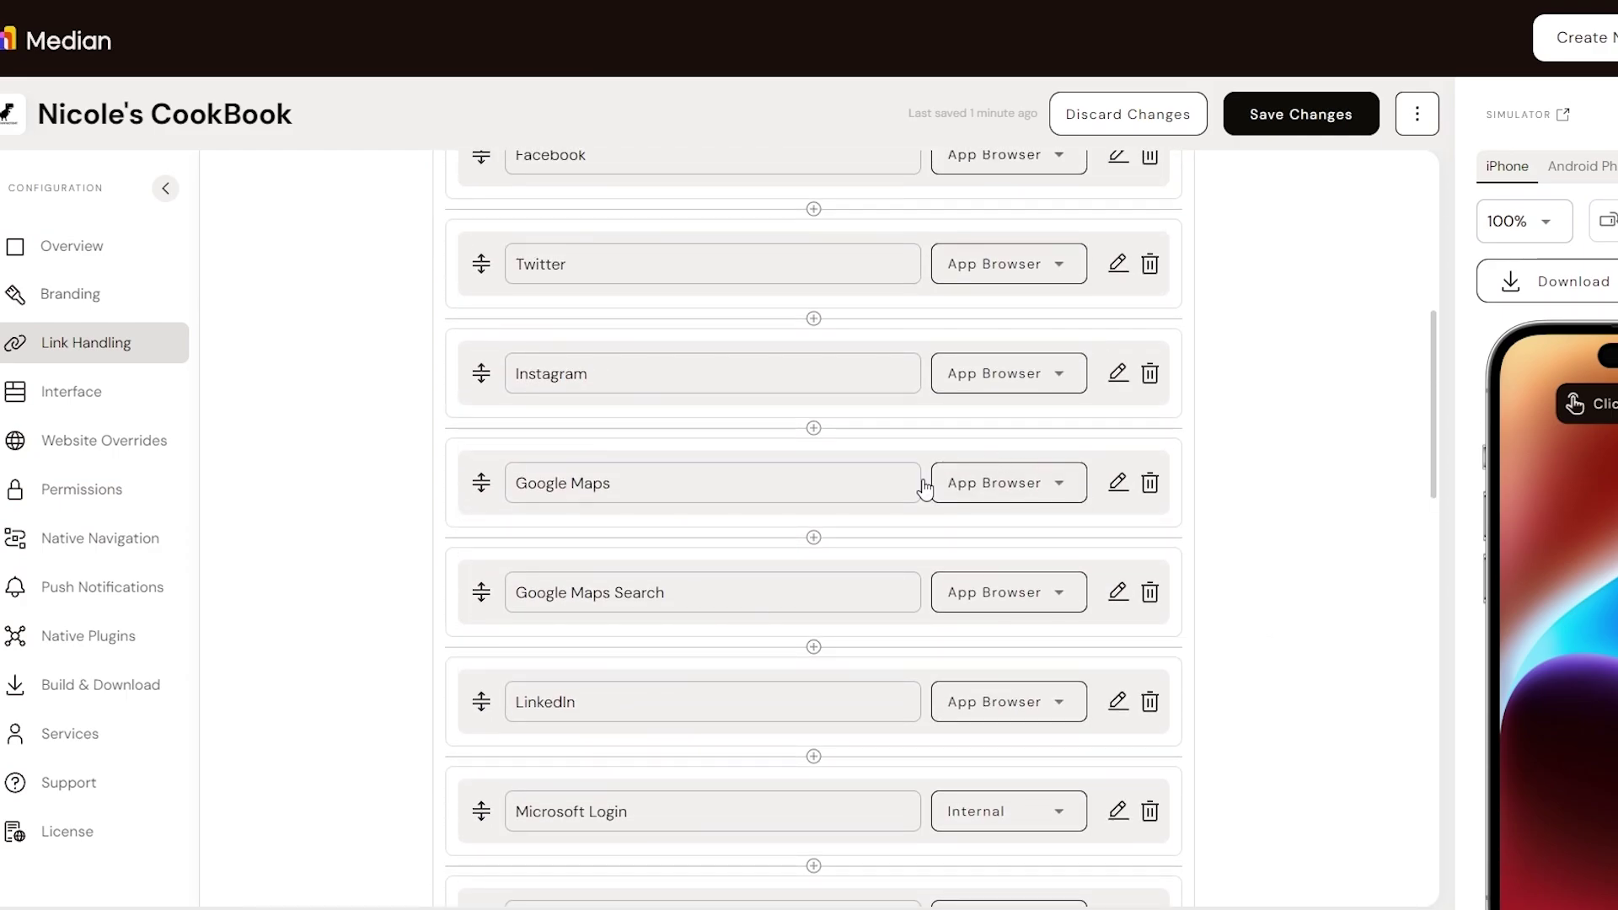
scroll(653, 745, "down", 4)
- Review the Interface settings like dark mode and pull-to-refresh, then go to Website Overrides
left_click(154, 388)
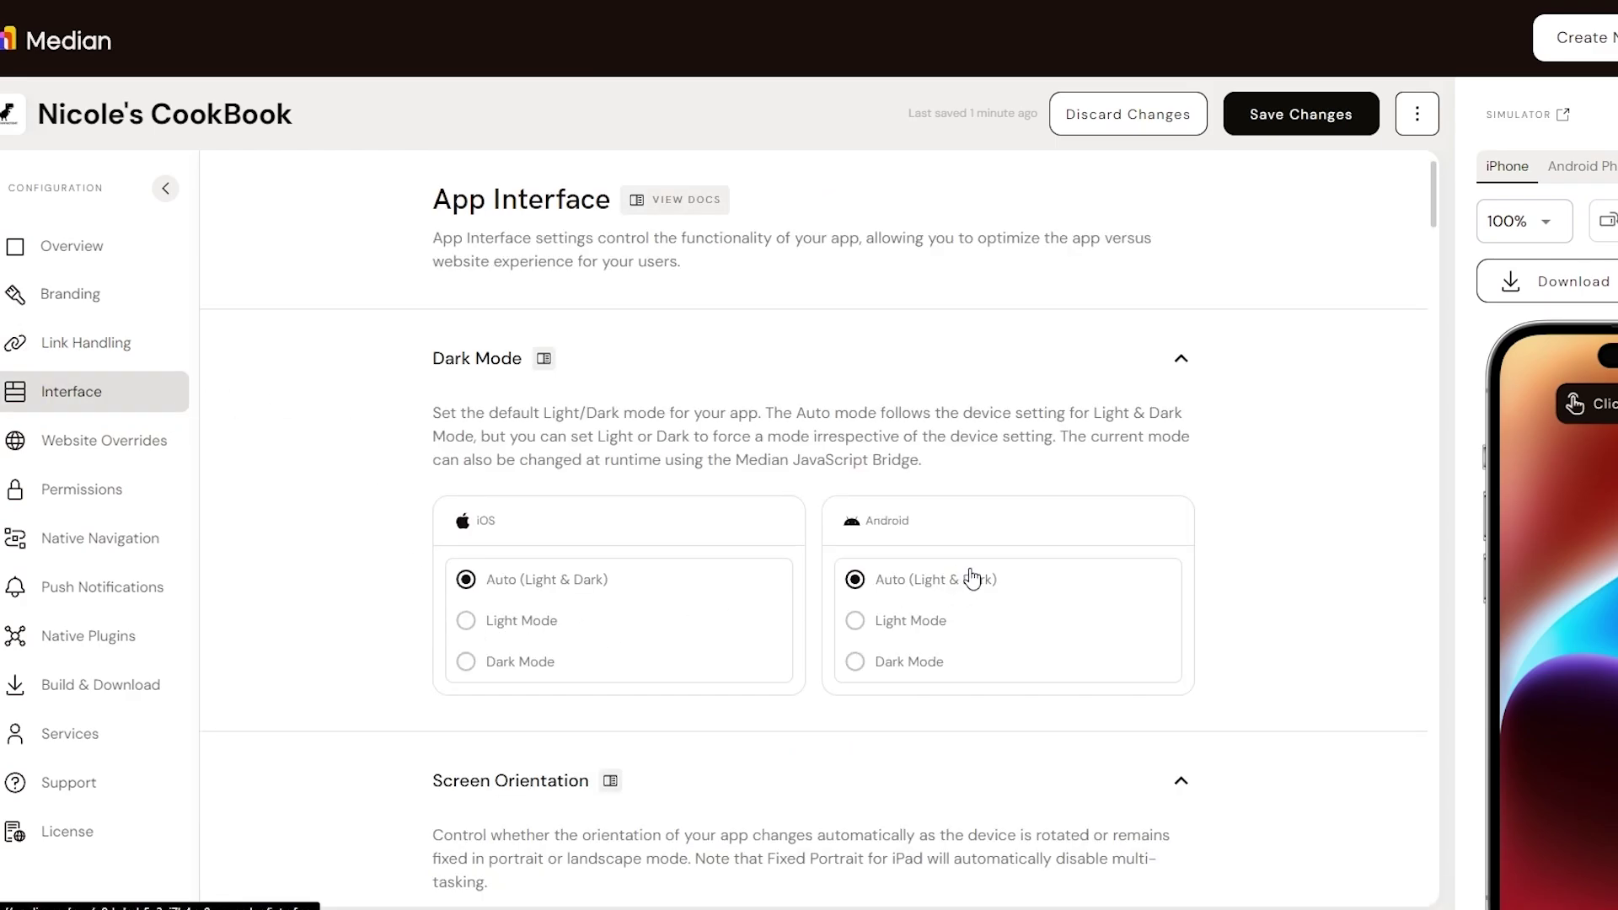
scroll(928, 563, "down", 5)
scroll(1044, 552, "up", 2)
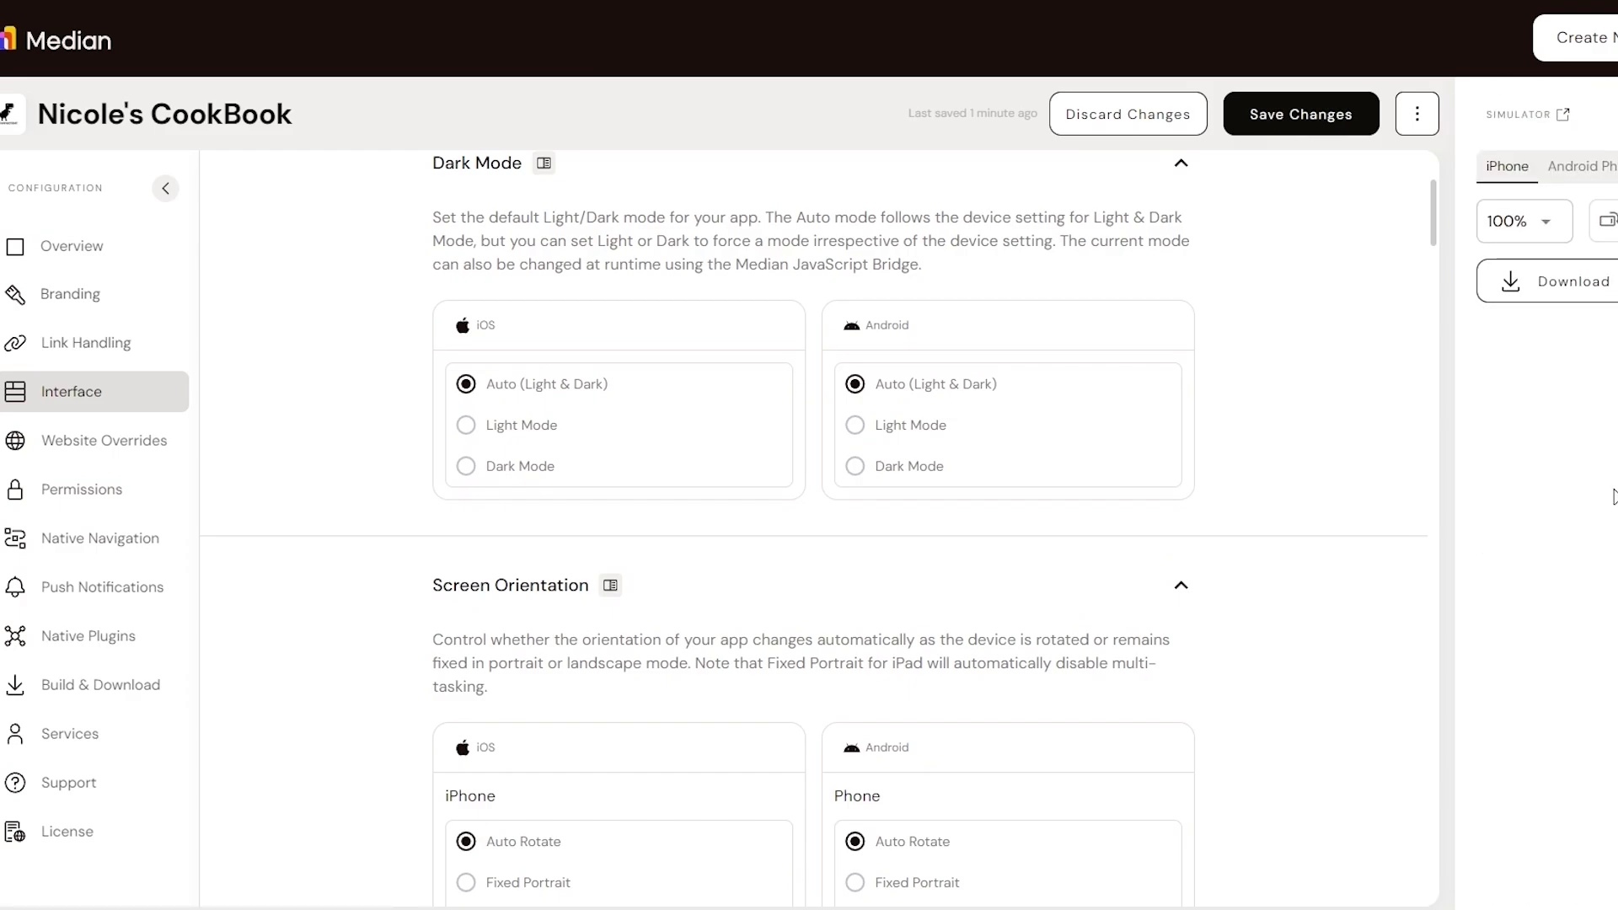
scroll(1613, 496, "down", 1)
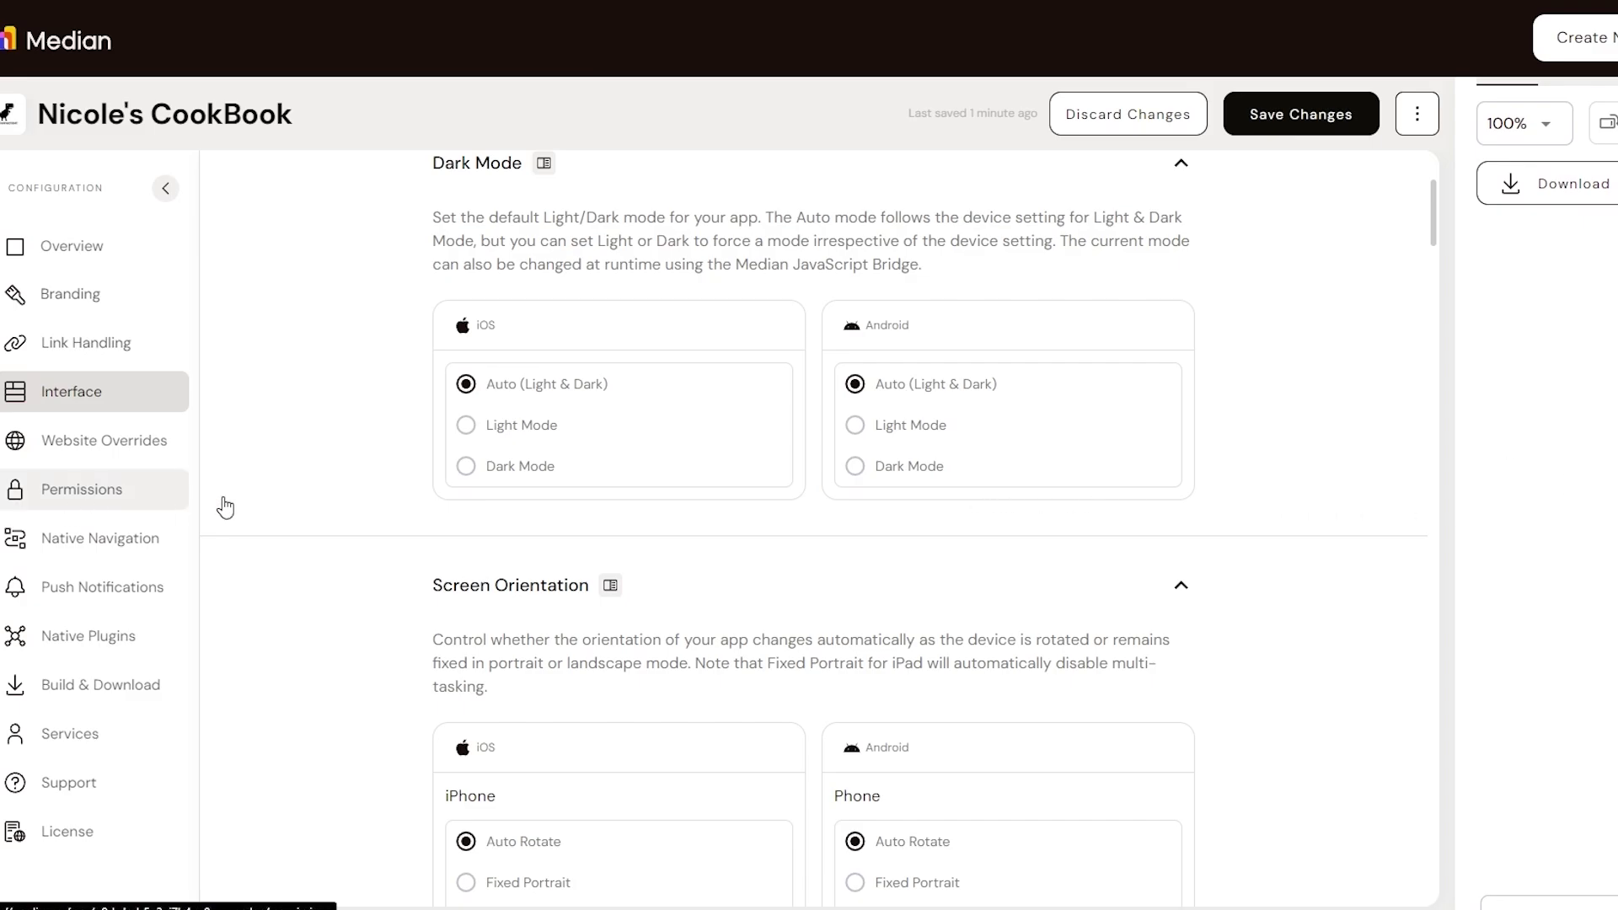
scroll(502, 506, "down", 10)
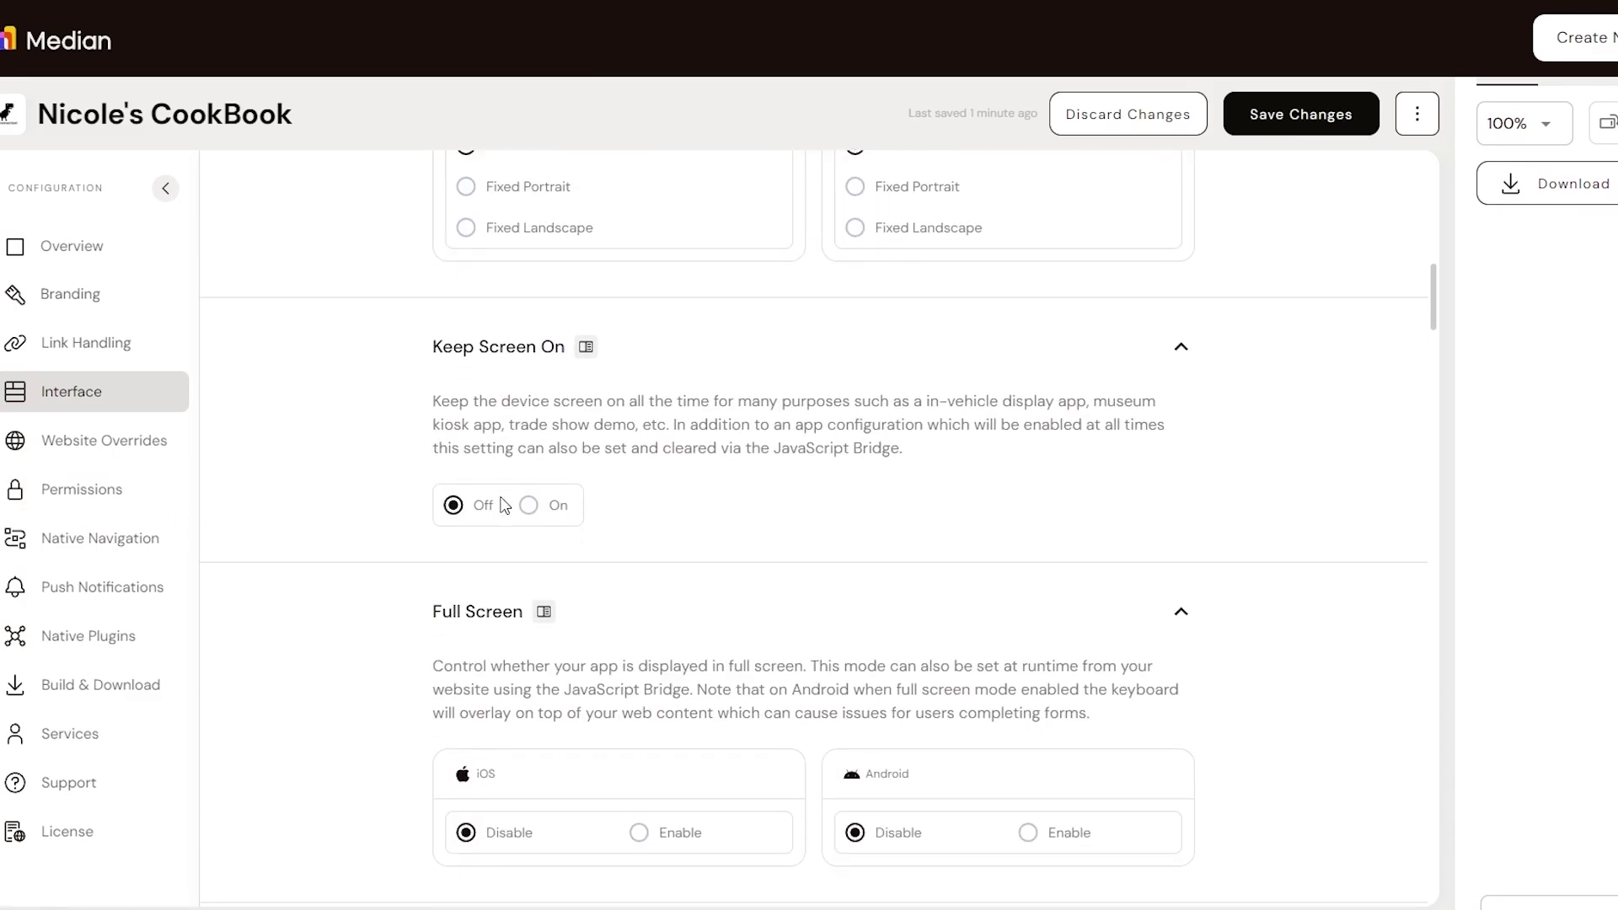
scroll(502, 505, "down", 8)
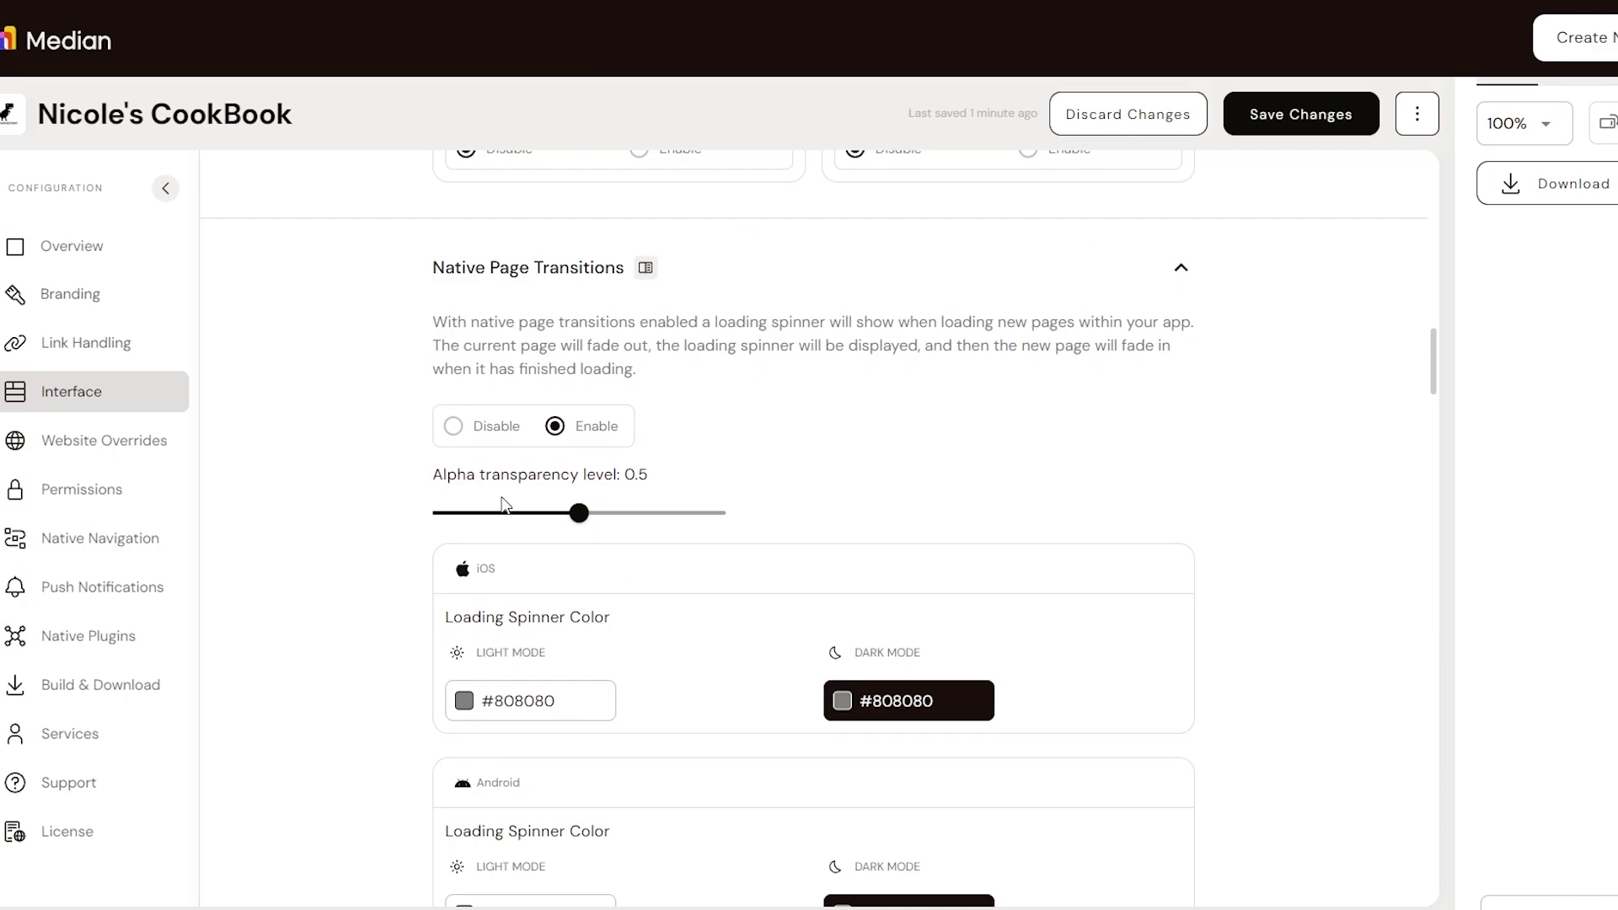
scroll(502, 505, "down", 9)
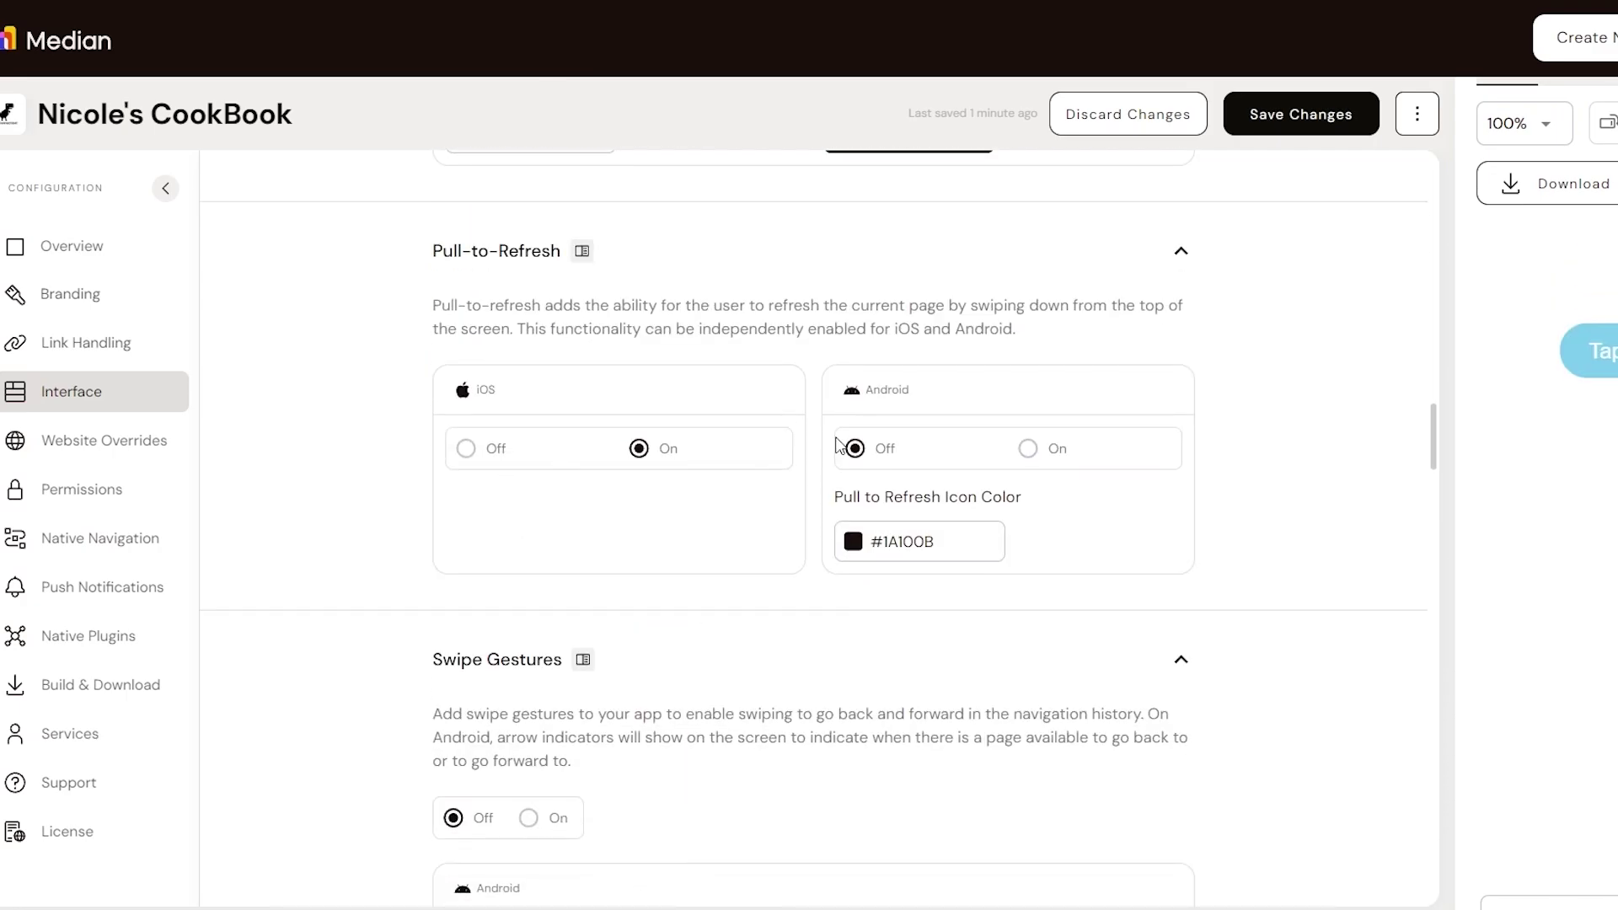
left_click(68, 439)
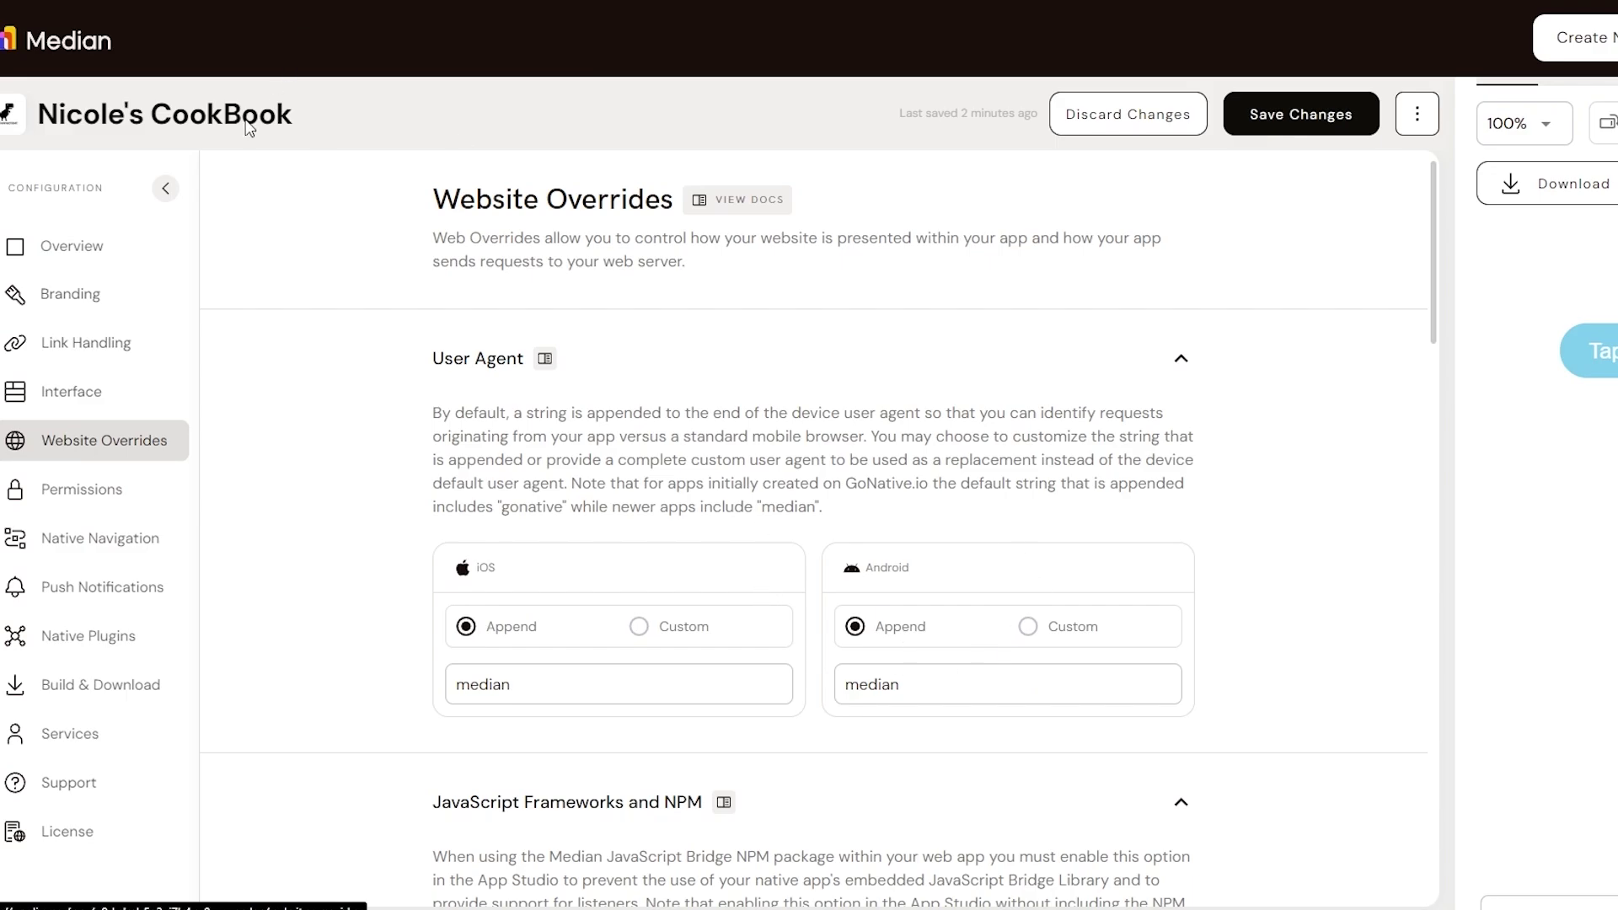
- Scroll through the Website Overrides settings, including the User Agent option
scroll(426, 561, "down", 9)
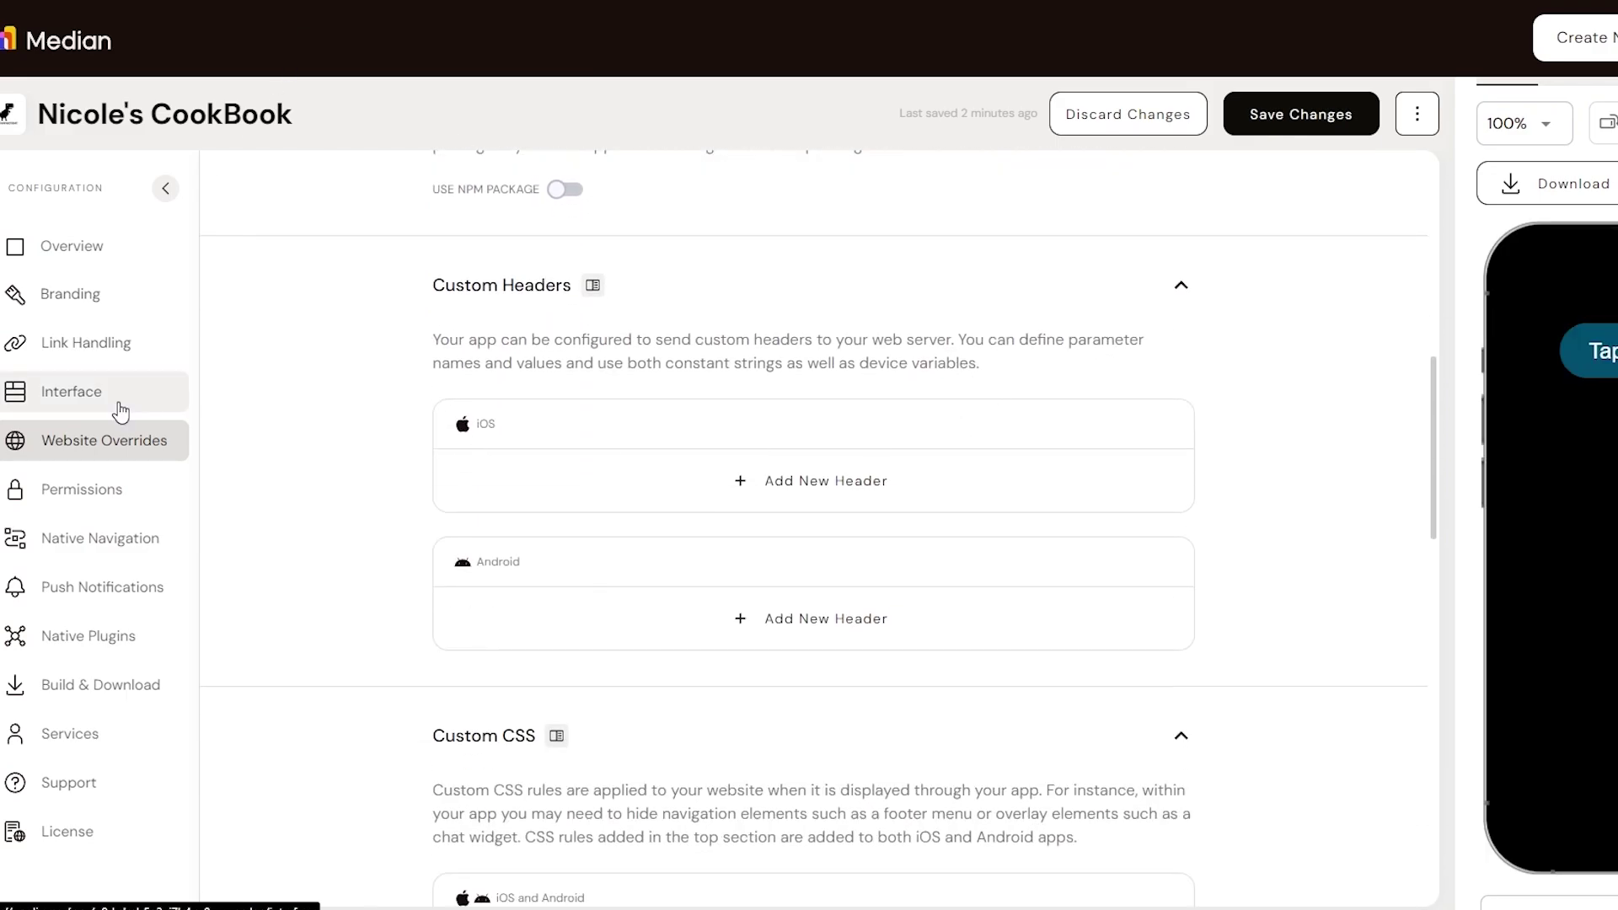
scroll(340, 589, "down", 2)
scroll(362, 585, "up", 7)
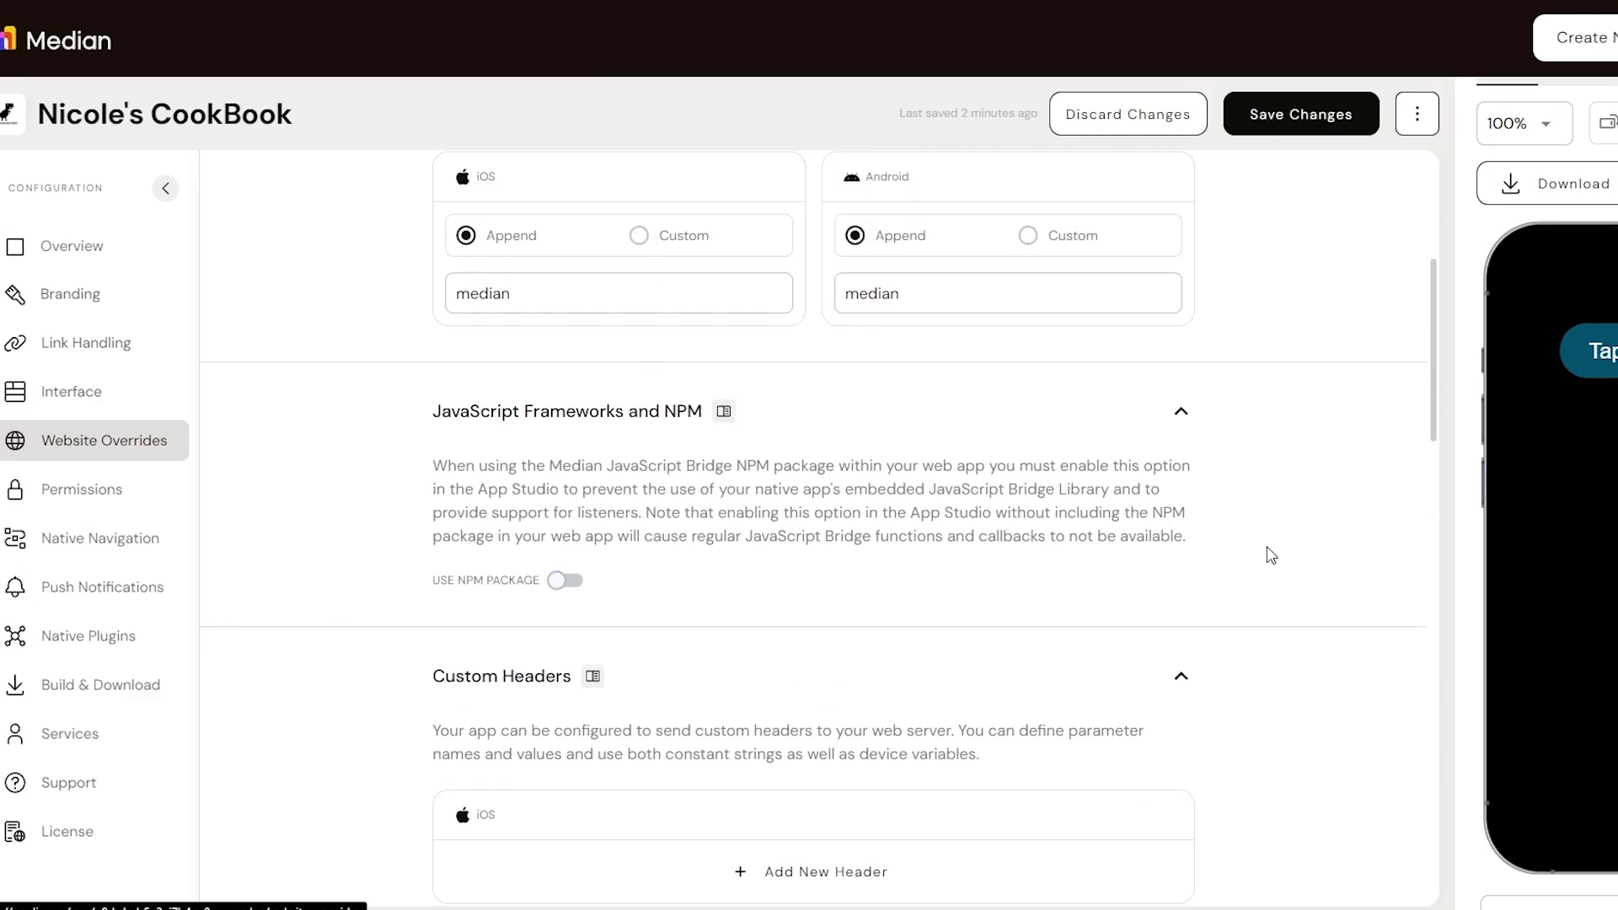
scroll(623, 722, "up", 5)
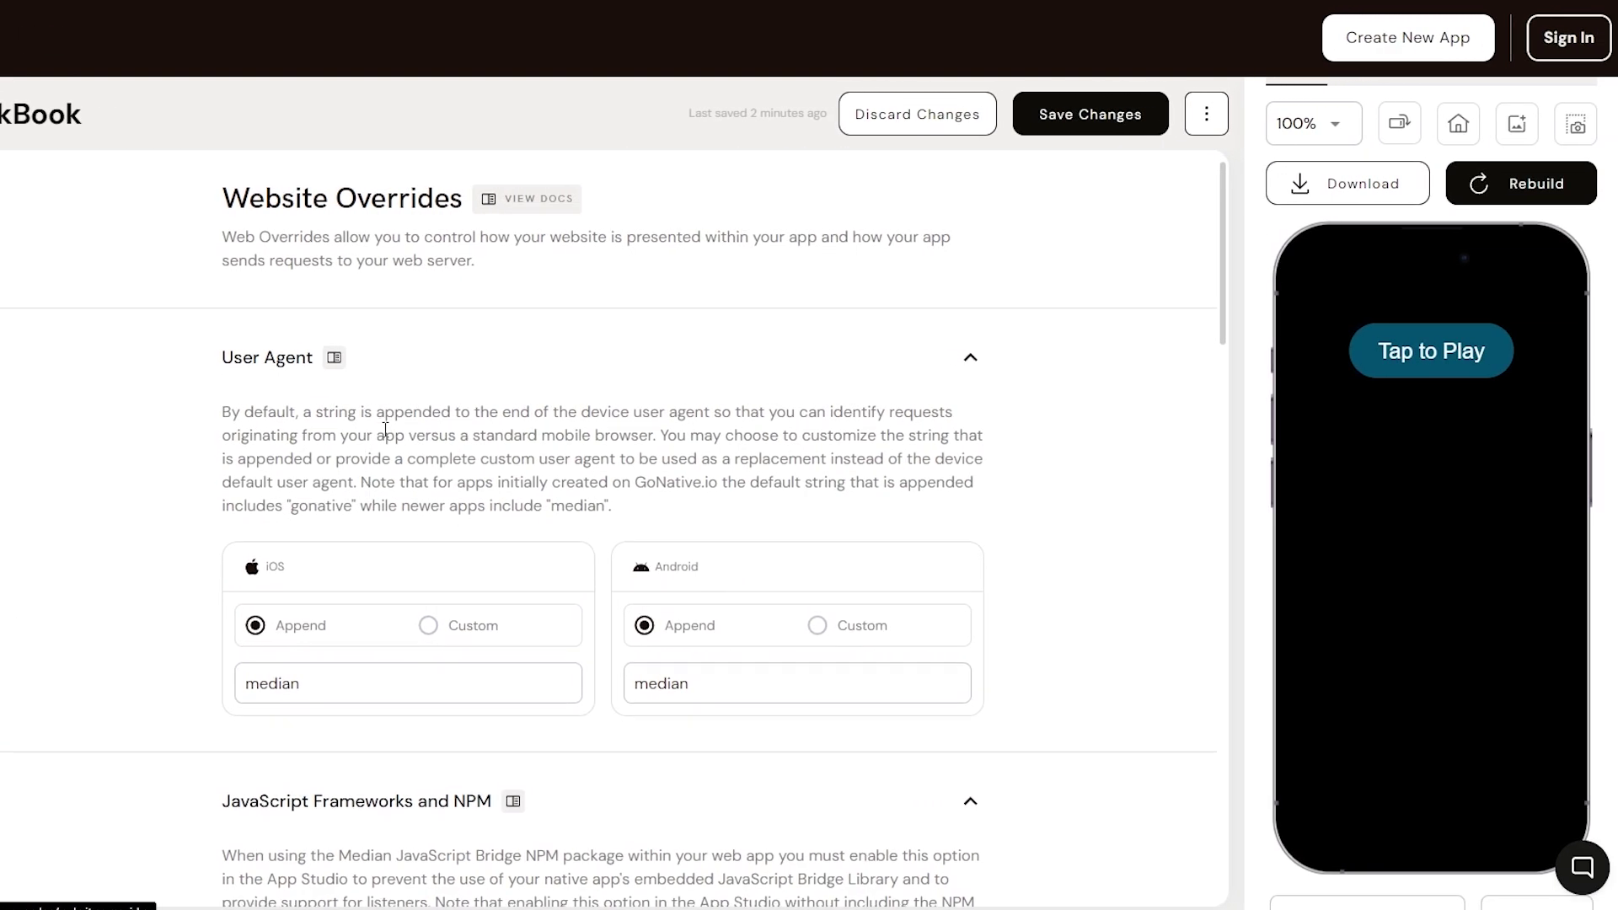
scroll(385, 430, "down", 7)
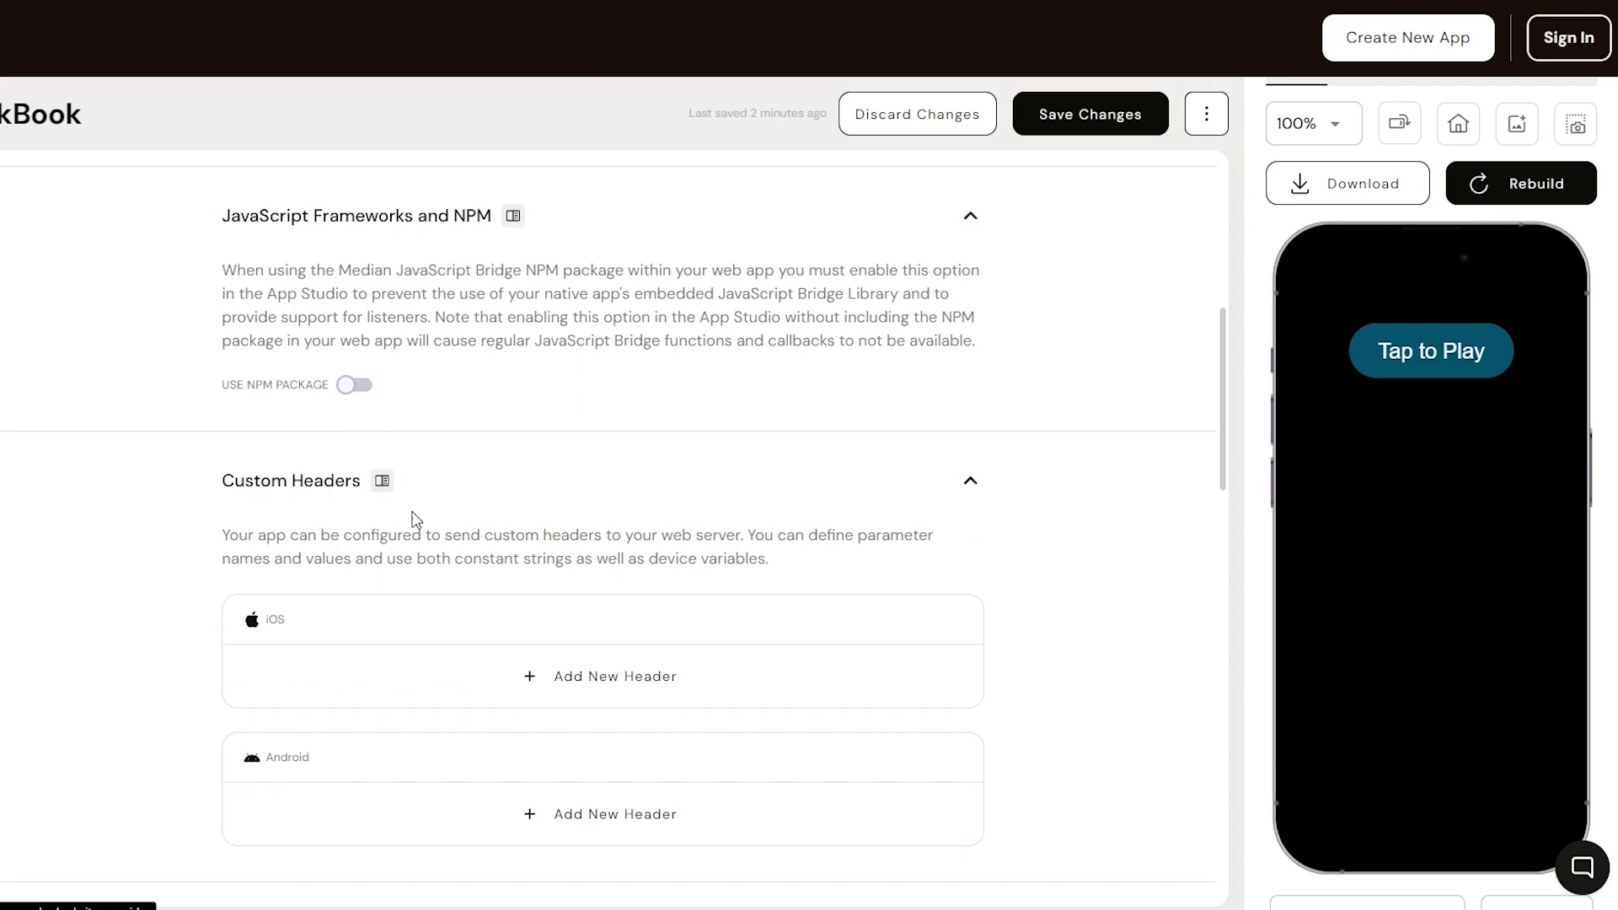
scroll(426, 521, "down", 6)
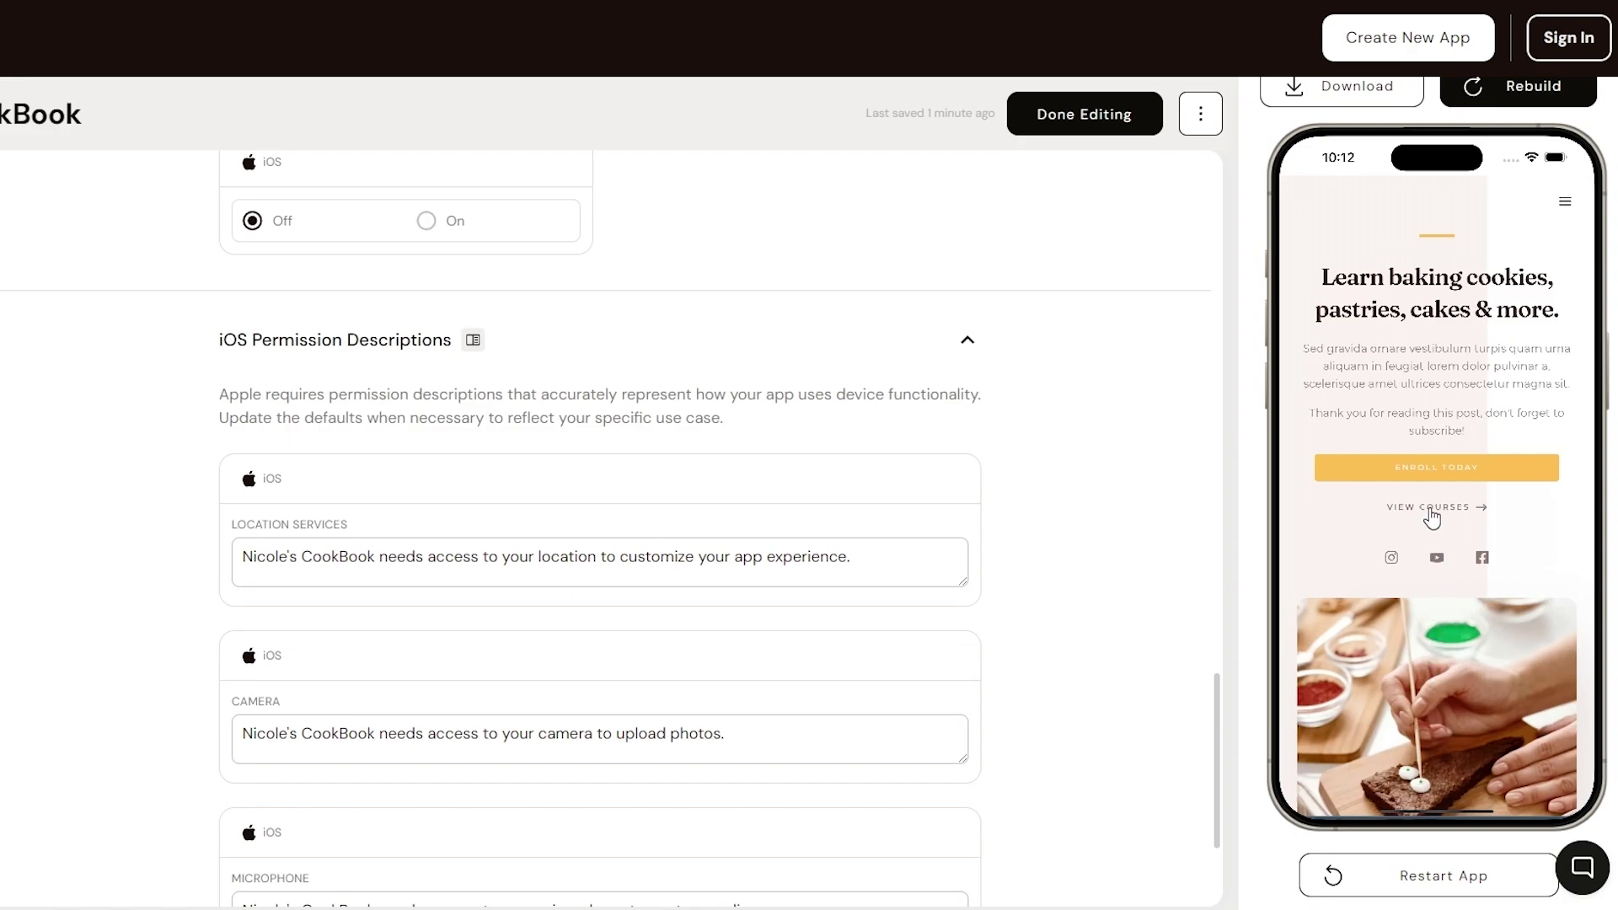
scroll(1436, 690, "down", 1)
scroll(1438, 696, "up", 1)
scroll(1370, 696, "down", 5)
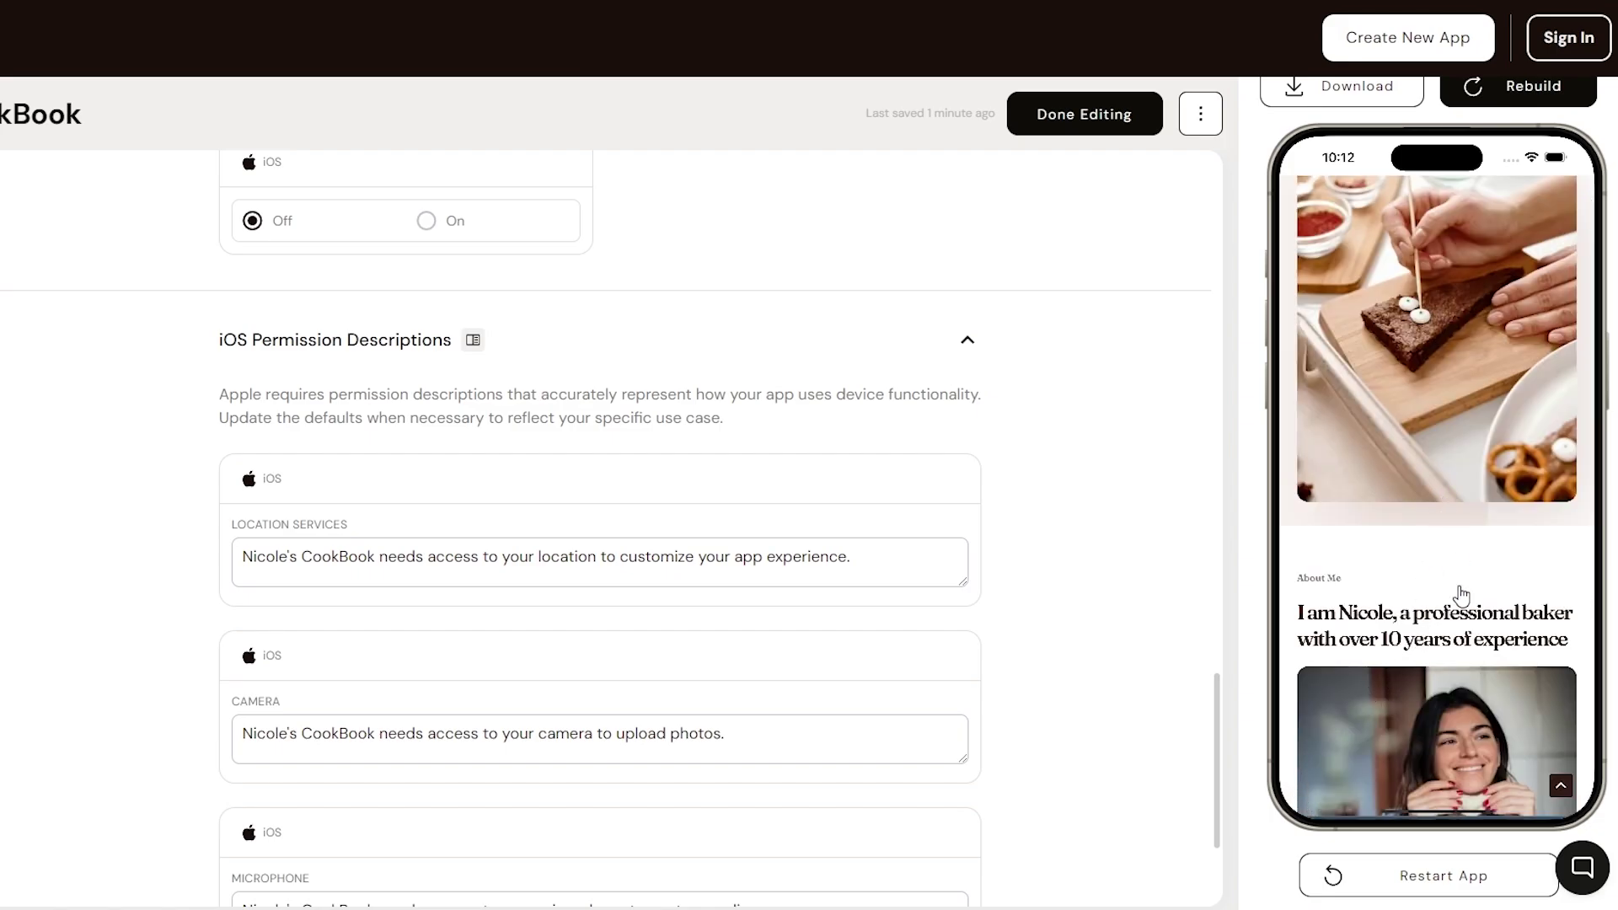
scroll(1466, 472, "down", 5)
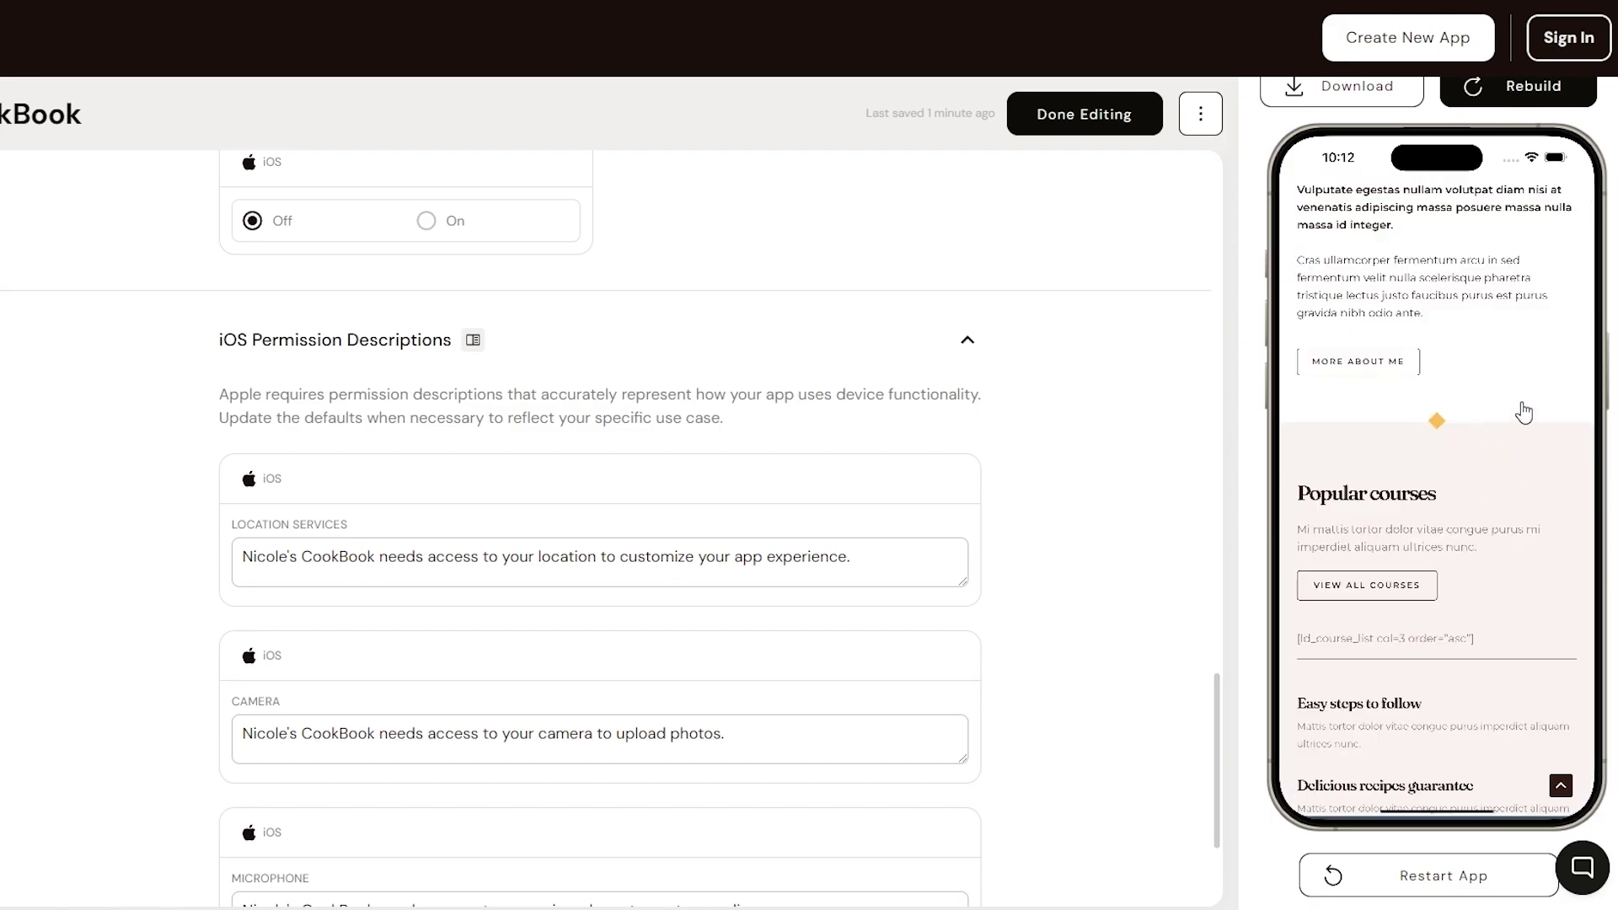
scroll(1508, 548, "down", 1)
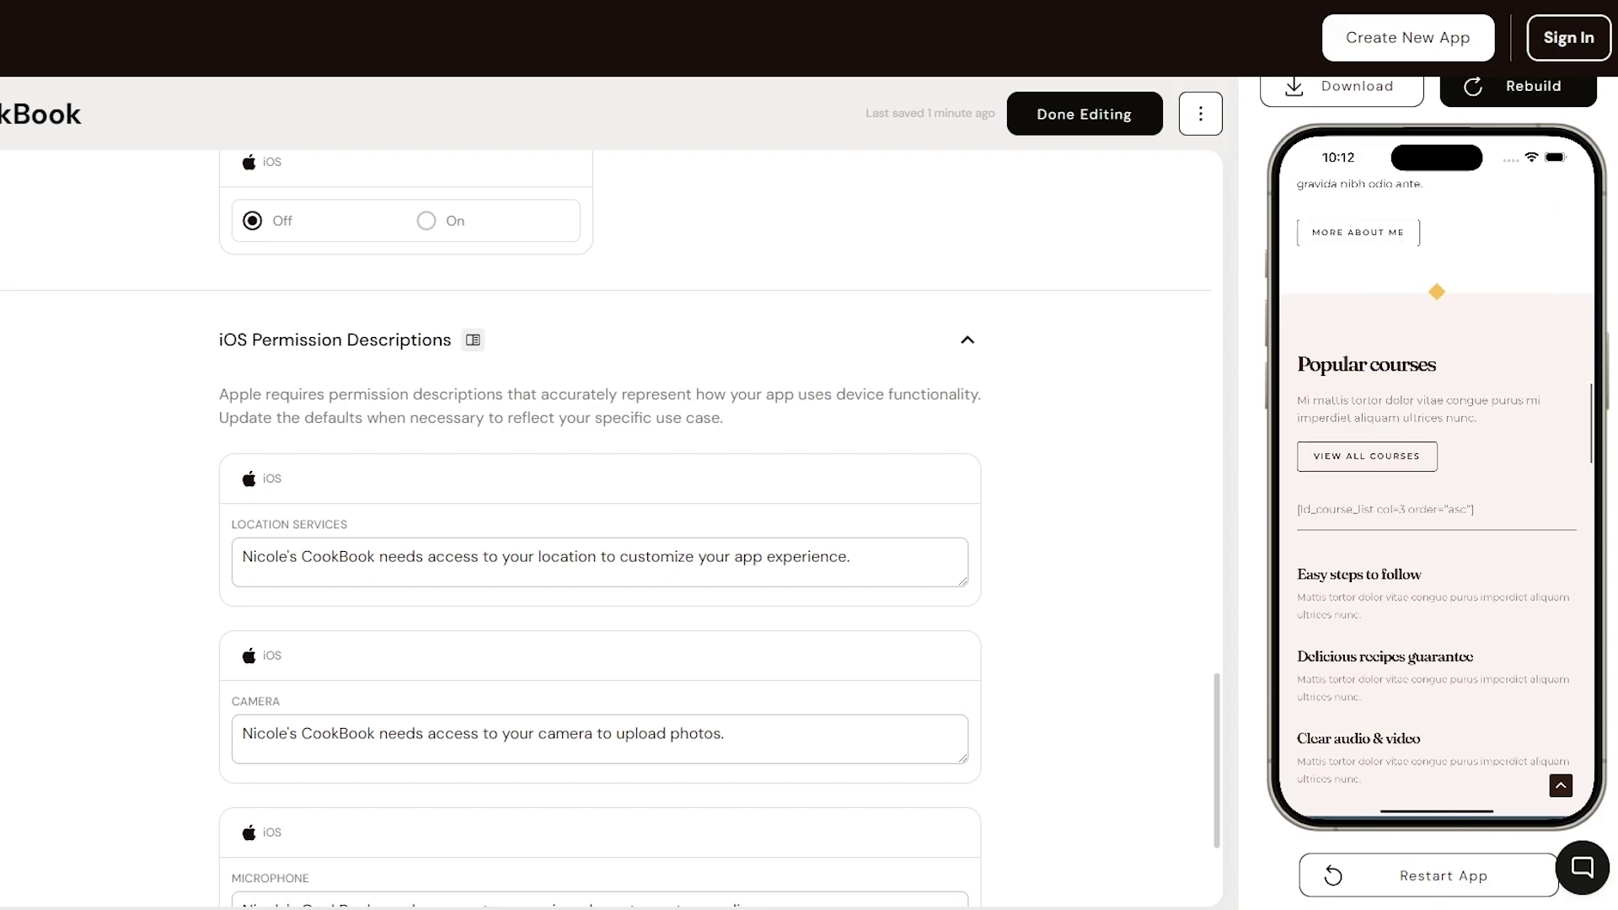
scroll(1432, 421, "up", 3)
scroll(1432, 472, "down", 5)
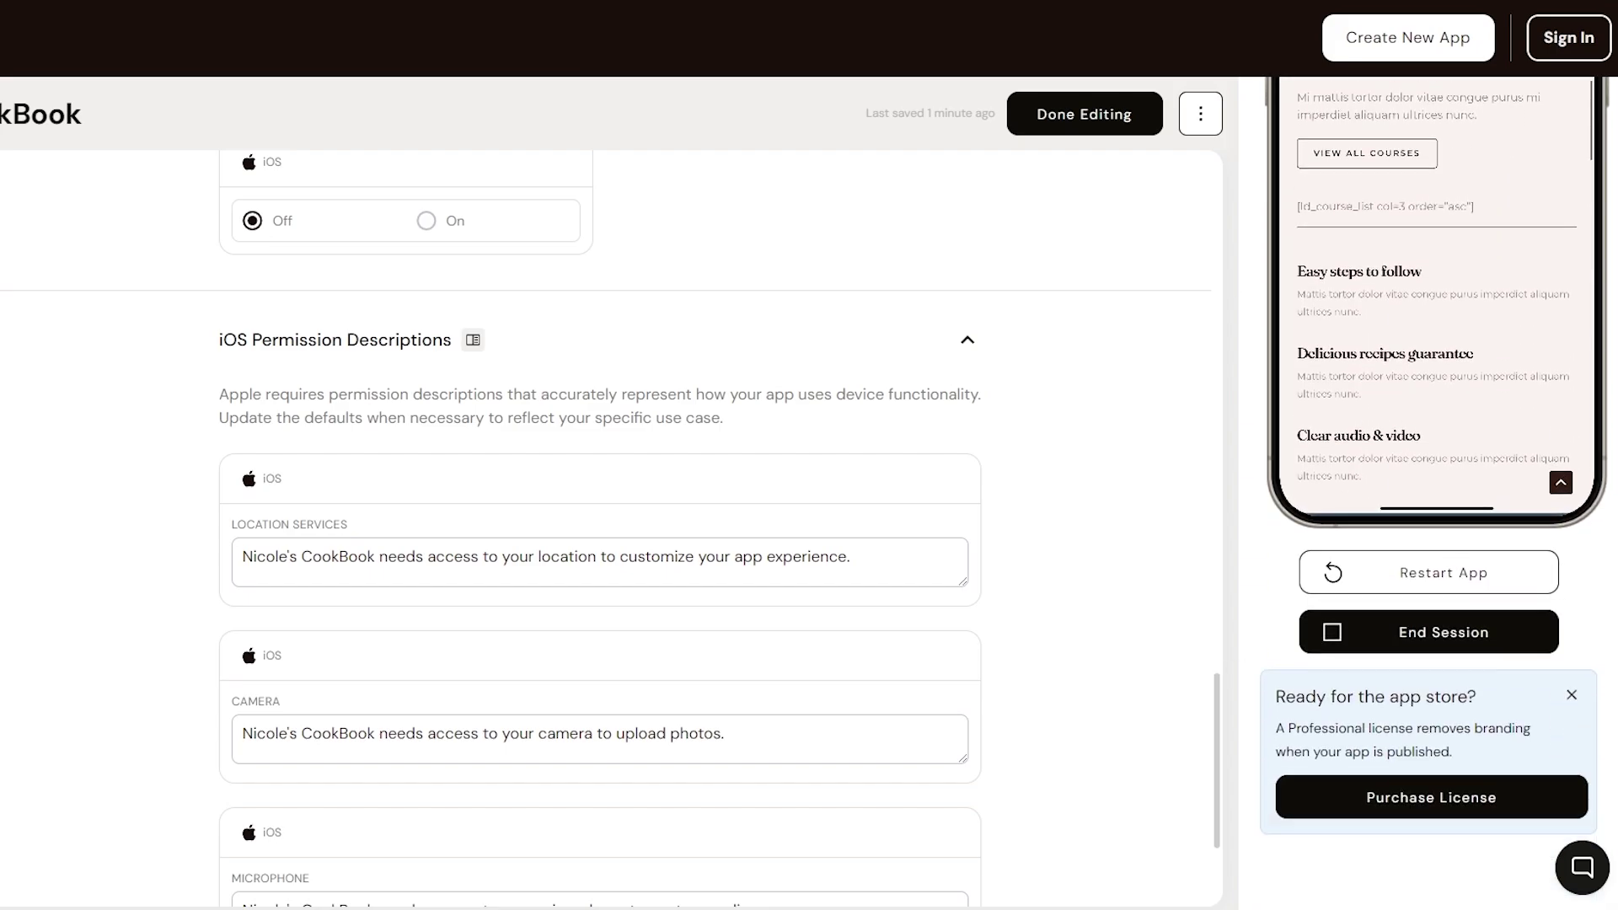
scroll(1247, 542, "up", 5)
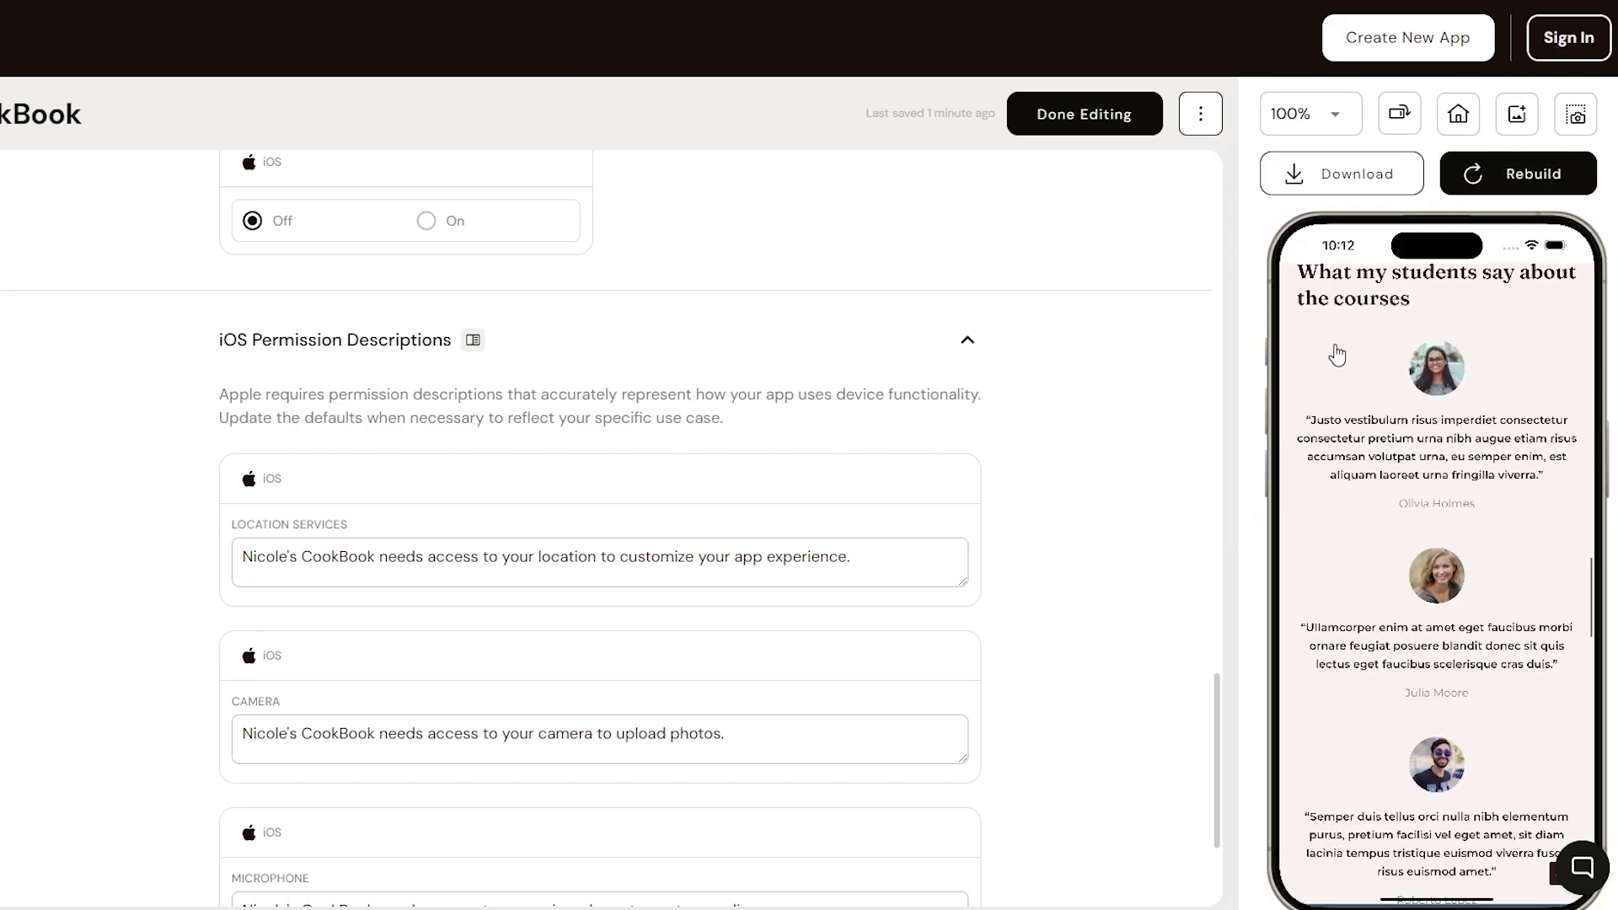
scroll(1356, 242, "up", 2)
left_click(1321, 226)
left_click(1314, 278)
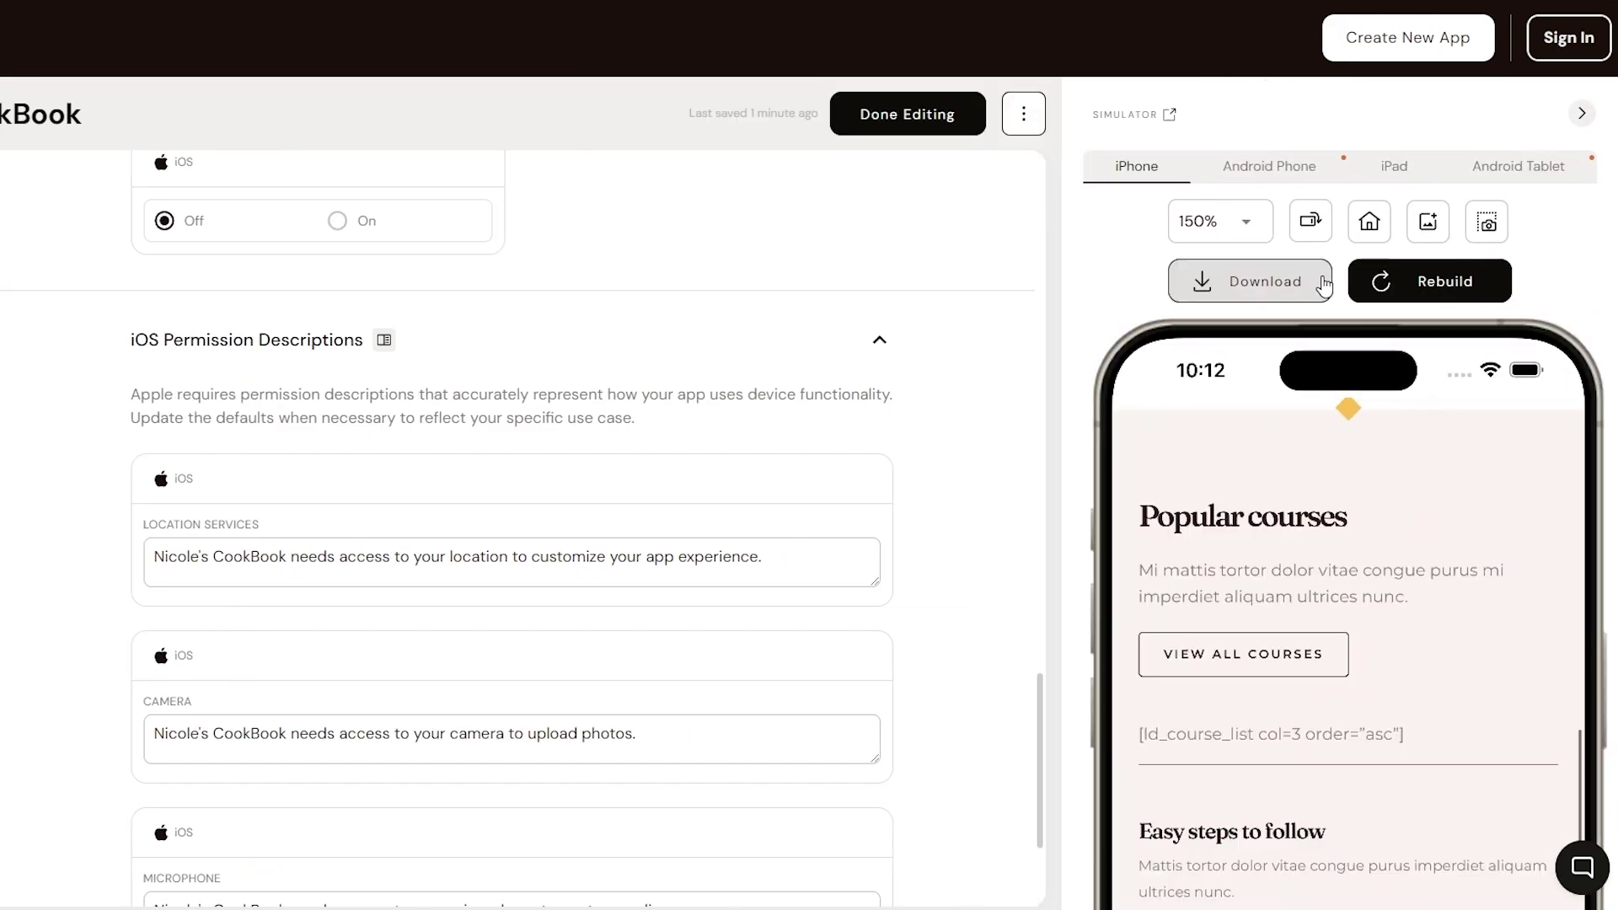
scroll(1491, 416, "down", 5)
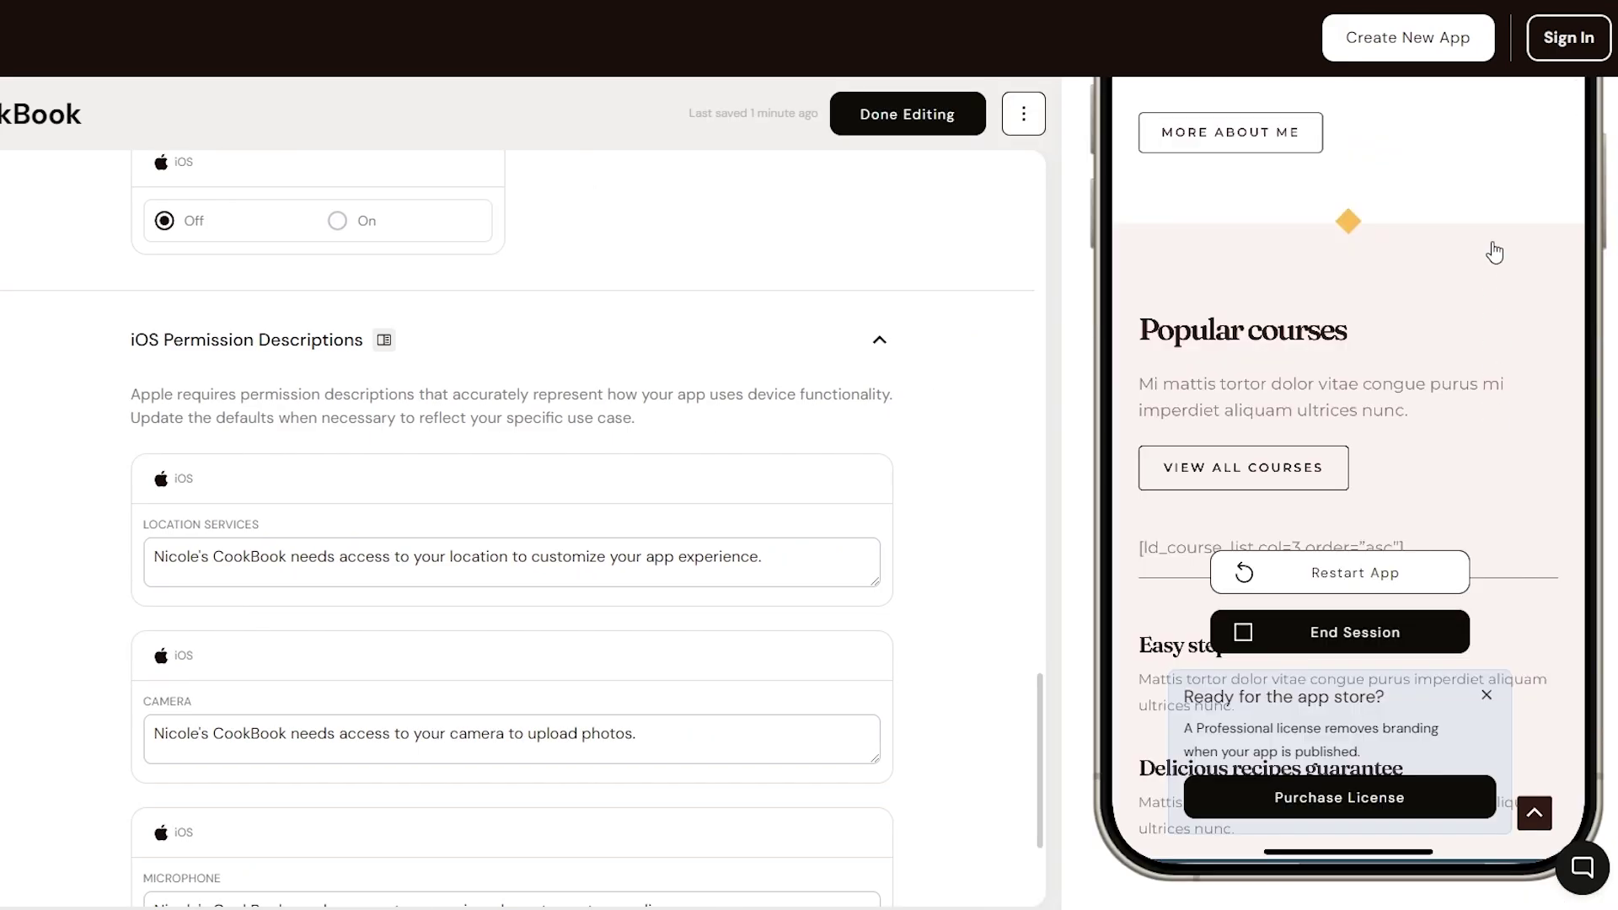
scroll(1464, 321, "up", 3)
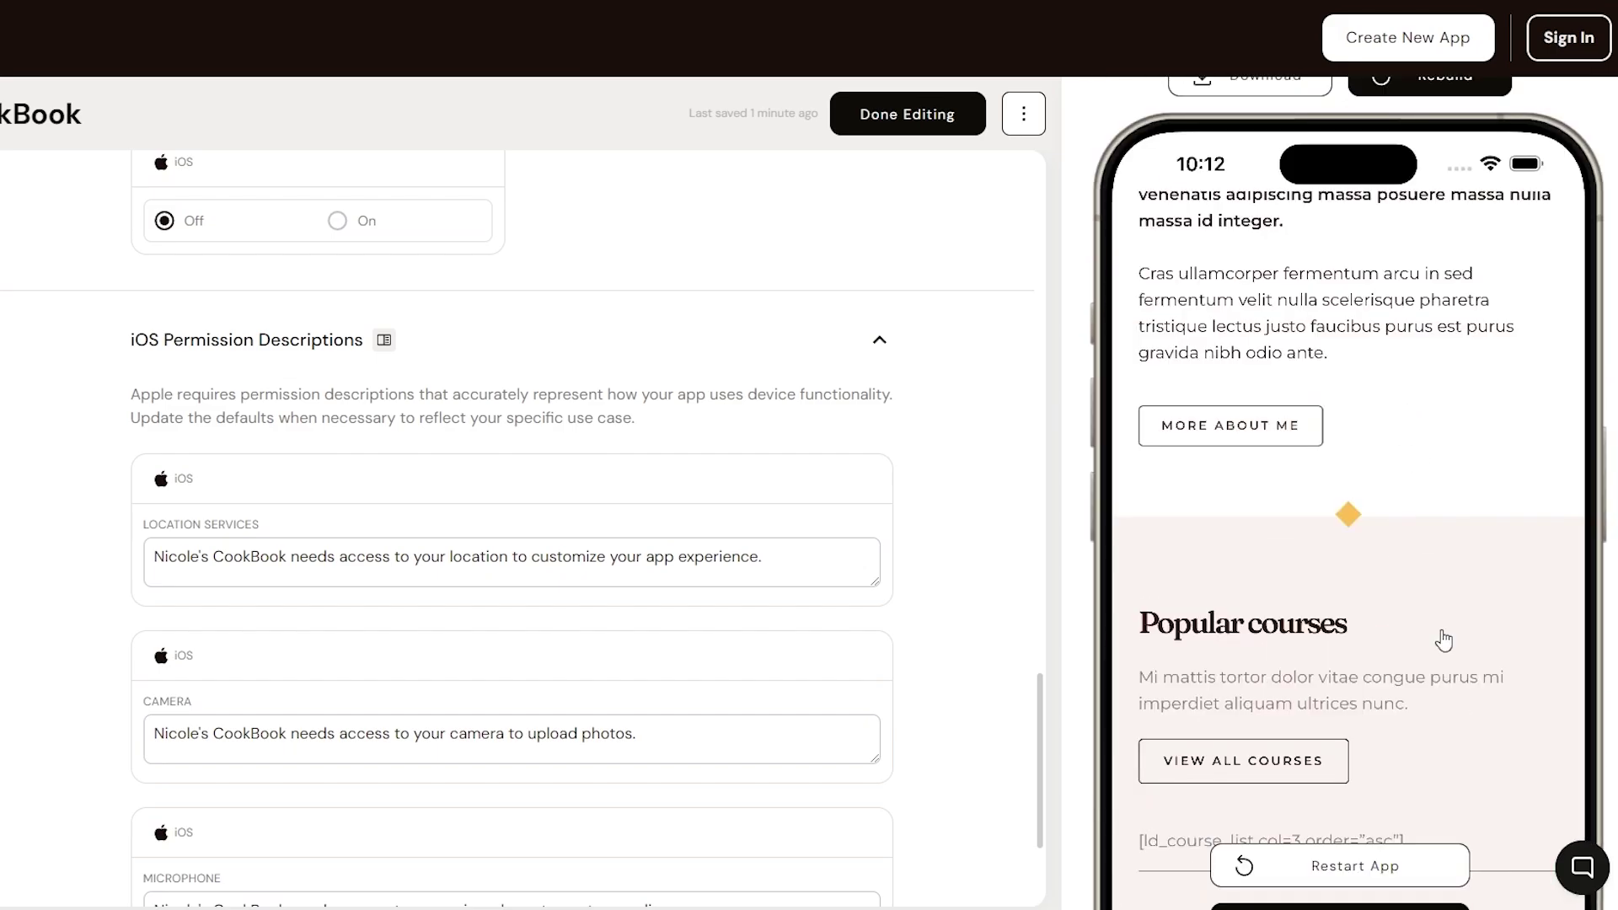
scroll(1348, 337, "up", 2)
left_click(1195, 134)
left_click(1206, 271)
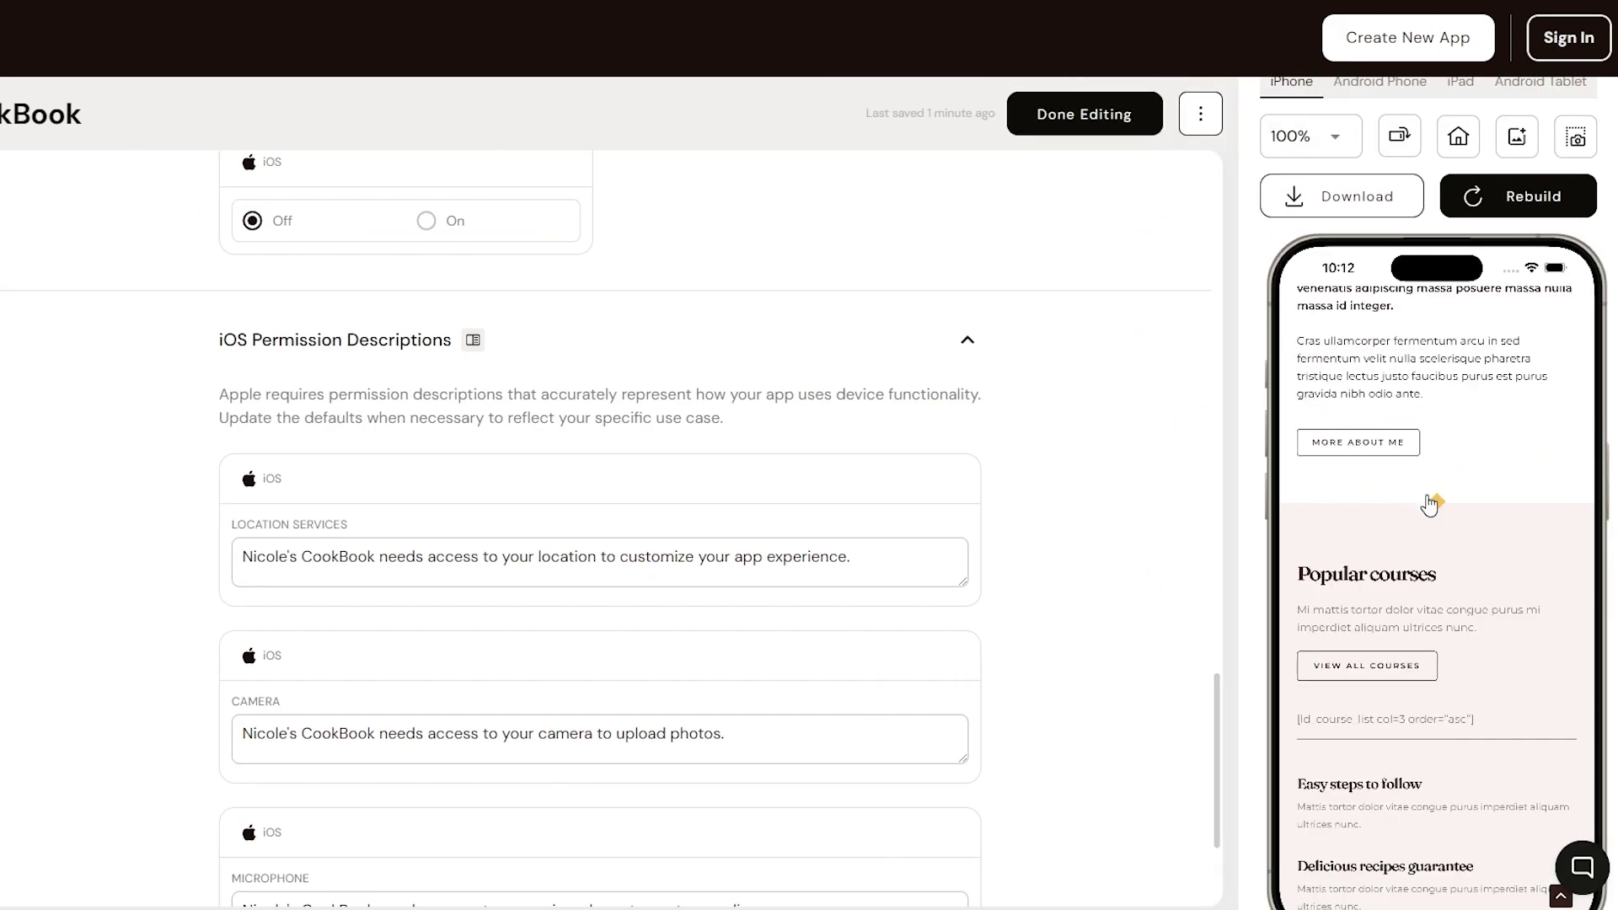
scroll(1401, 615, "down", 1)
scroll(1472, 542, "up", 1)
scroll(1557, 456, "down", 3)
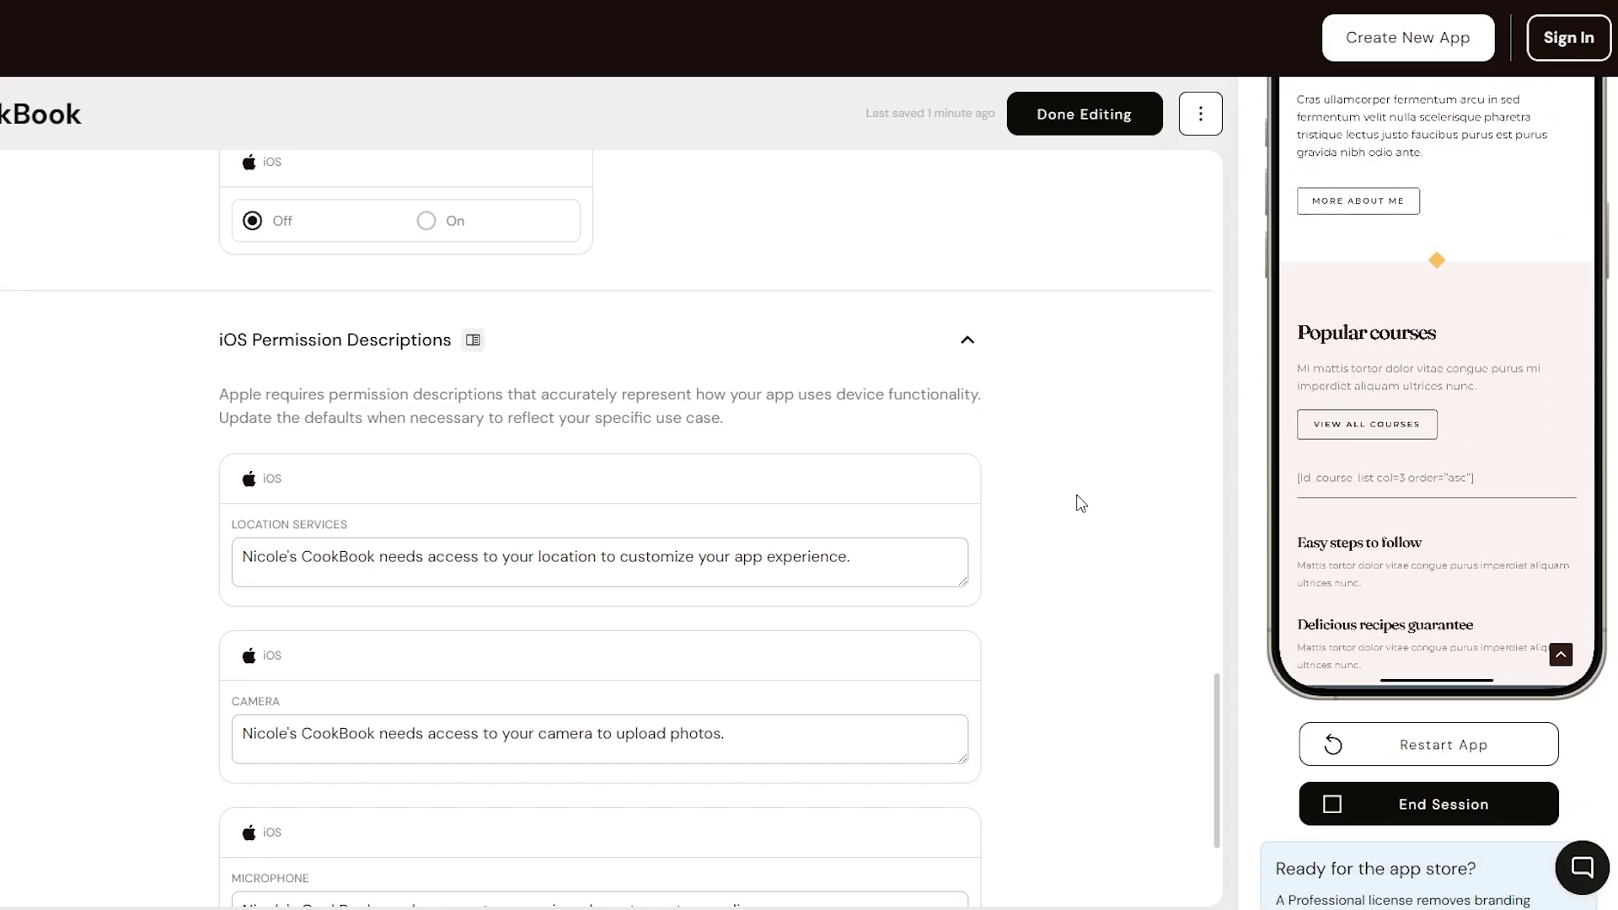
scroll(1219, 253, "up", 5)
- Launch the app in the Android Phone simulator, keeping Pixel 6 as the device
scroll(1382, 337, "up", 4)
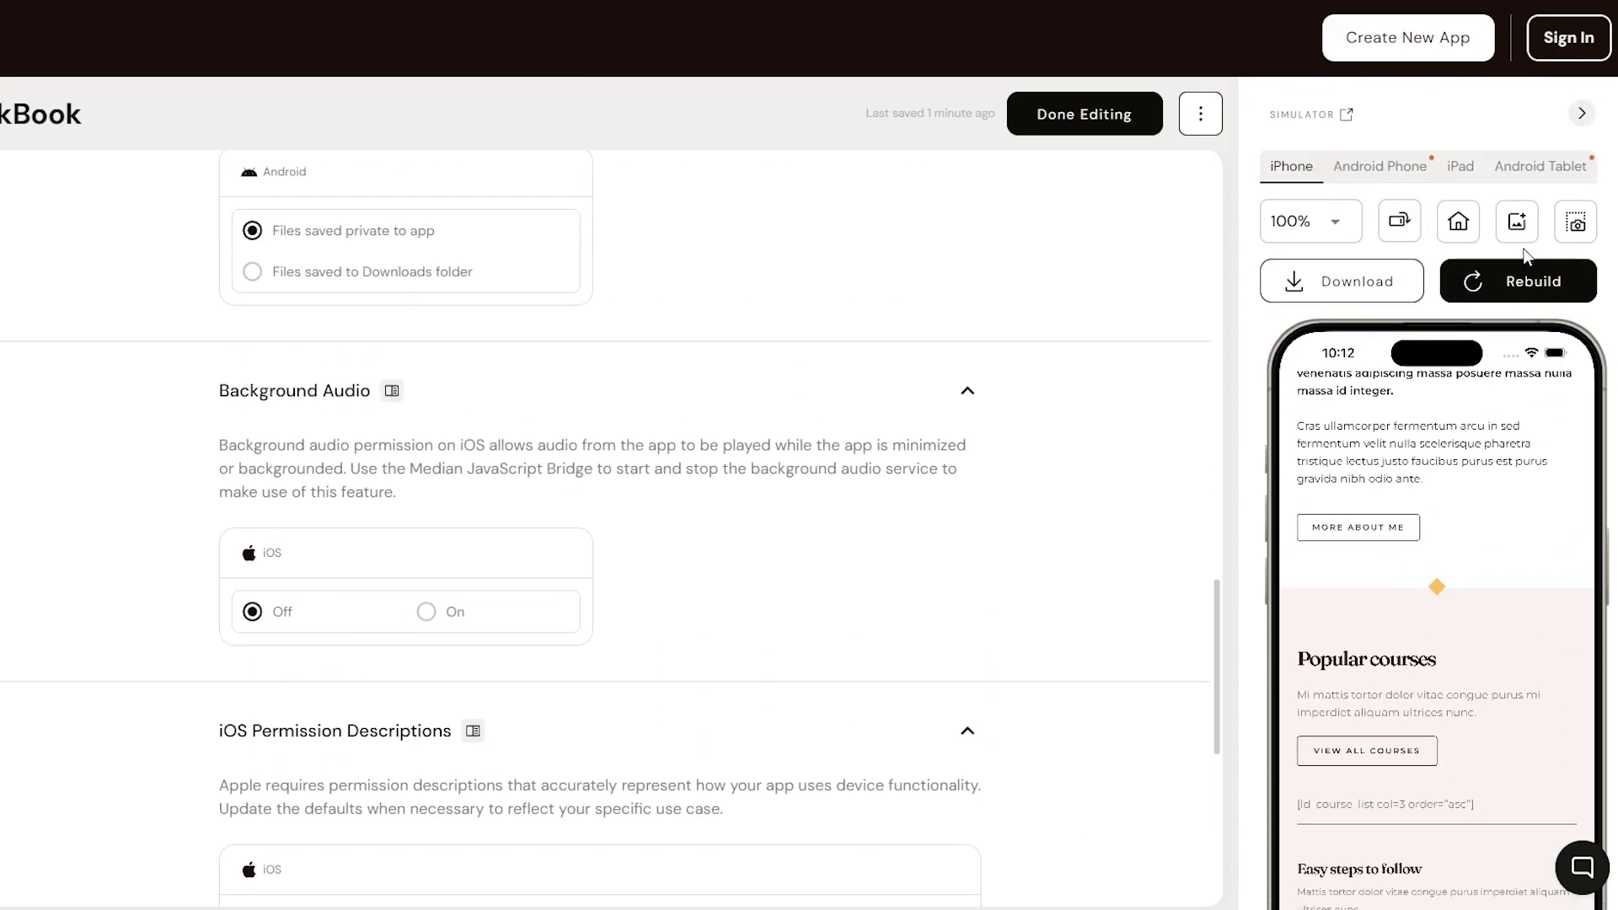
left_click(1389, 163)
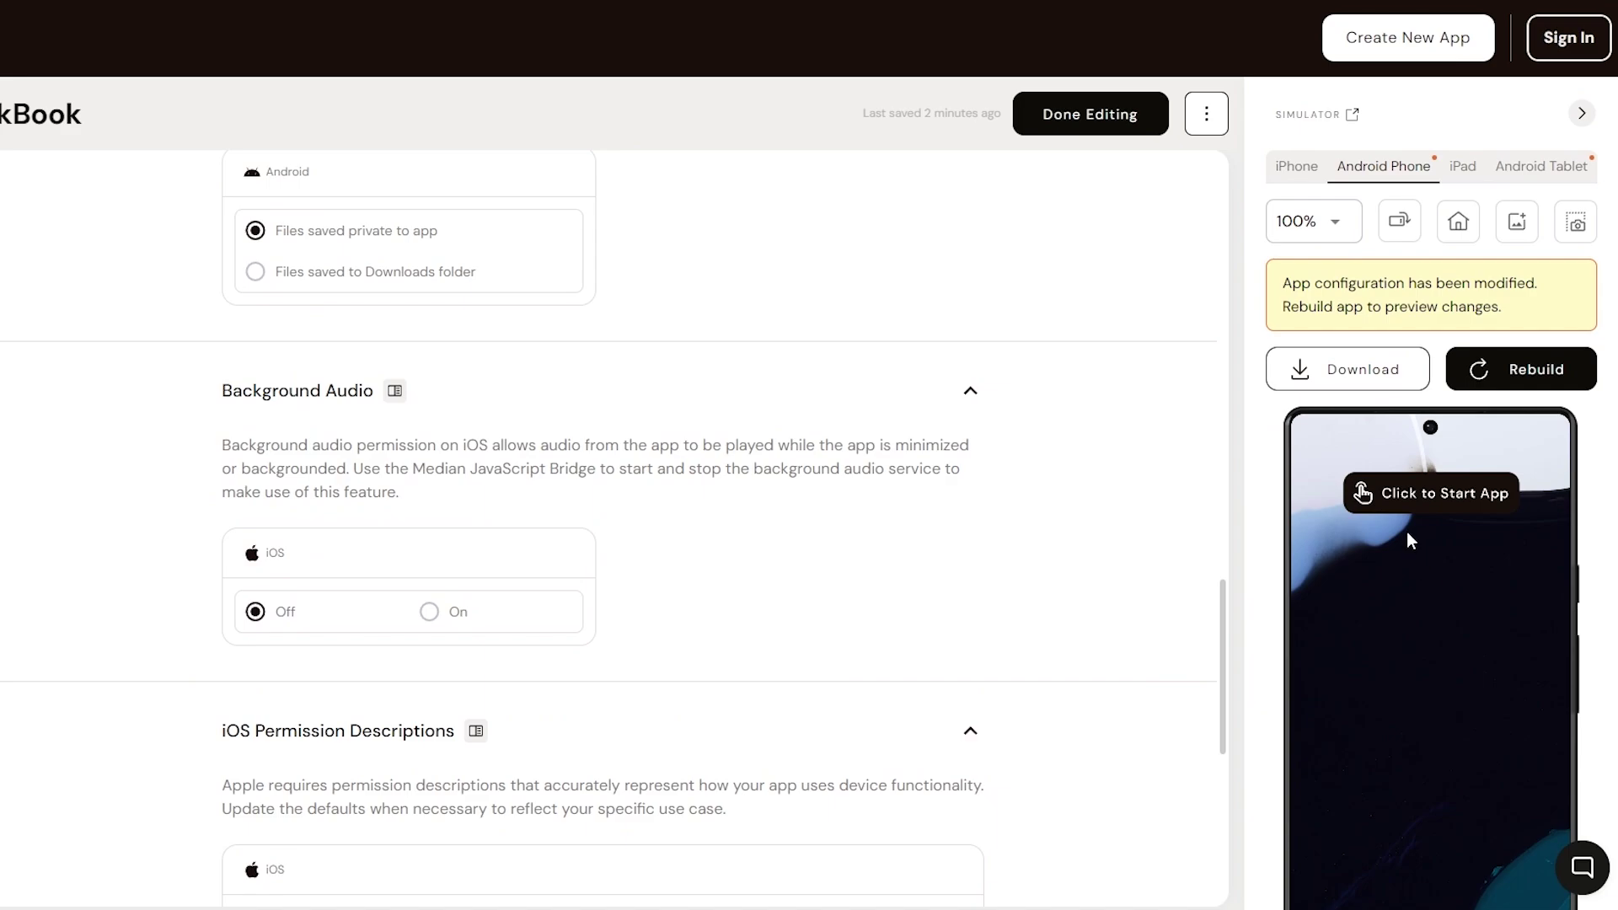
left_click(1409, 542)
scroll(1399, 354, "up", 2)
left_click(1396, 346)
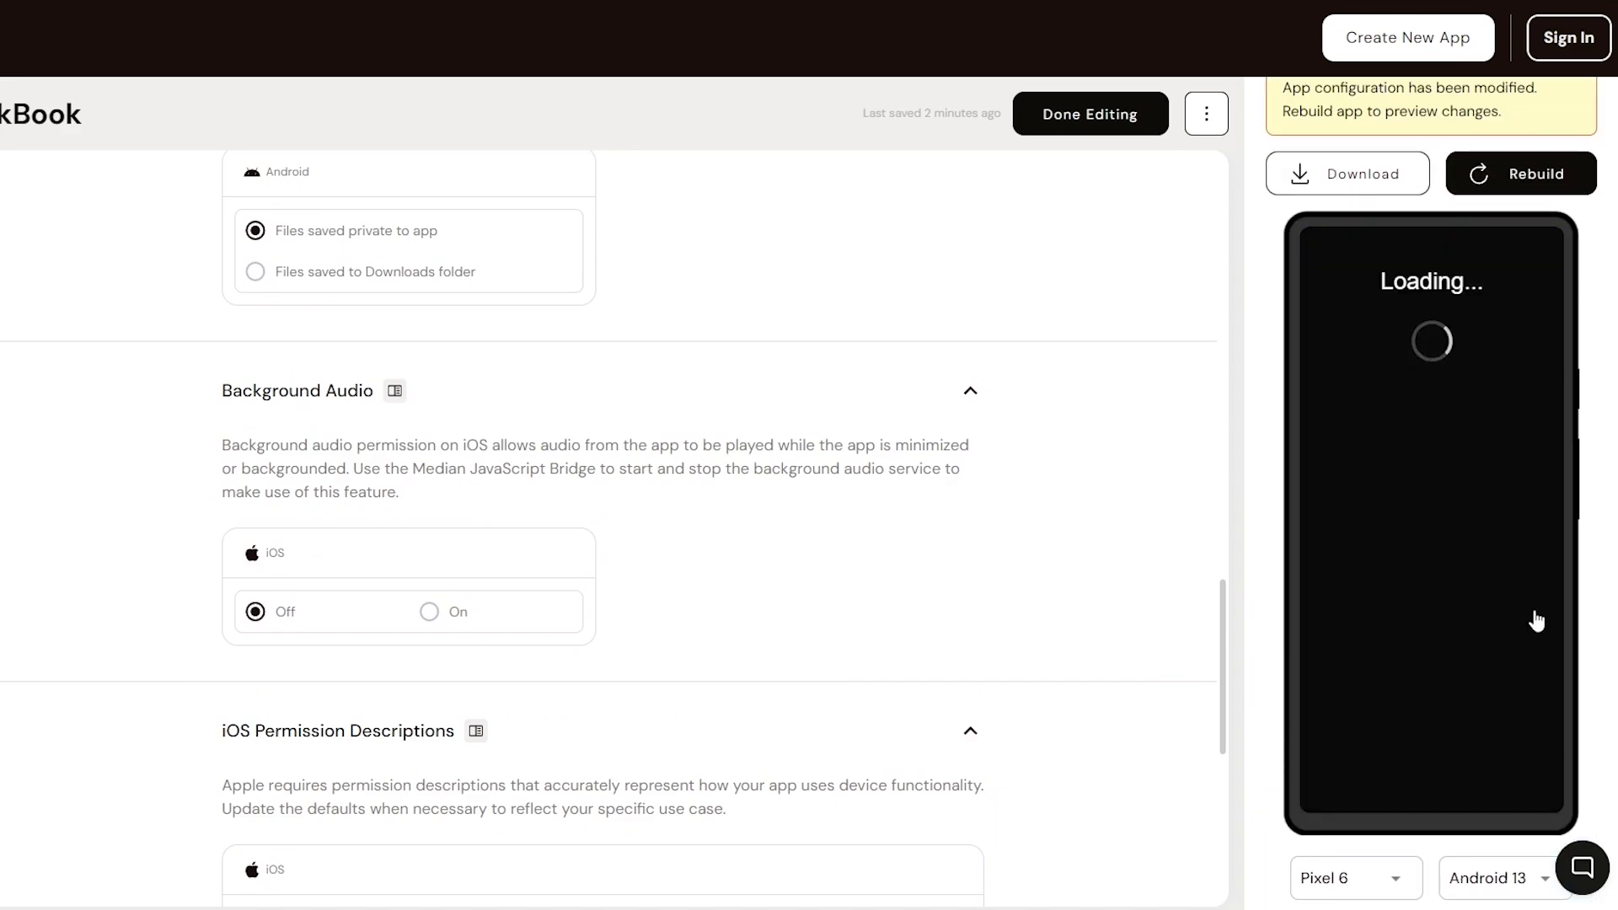
left_click(1417, 891)
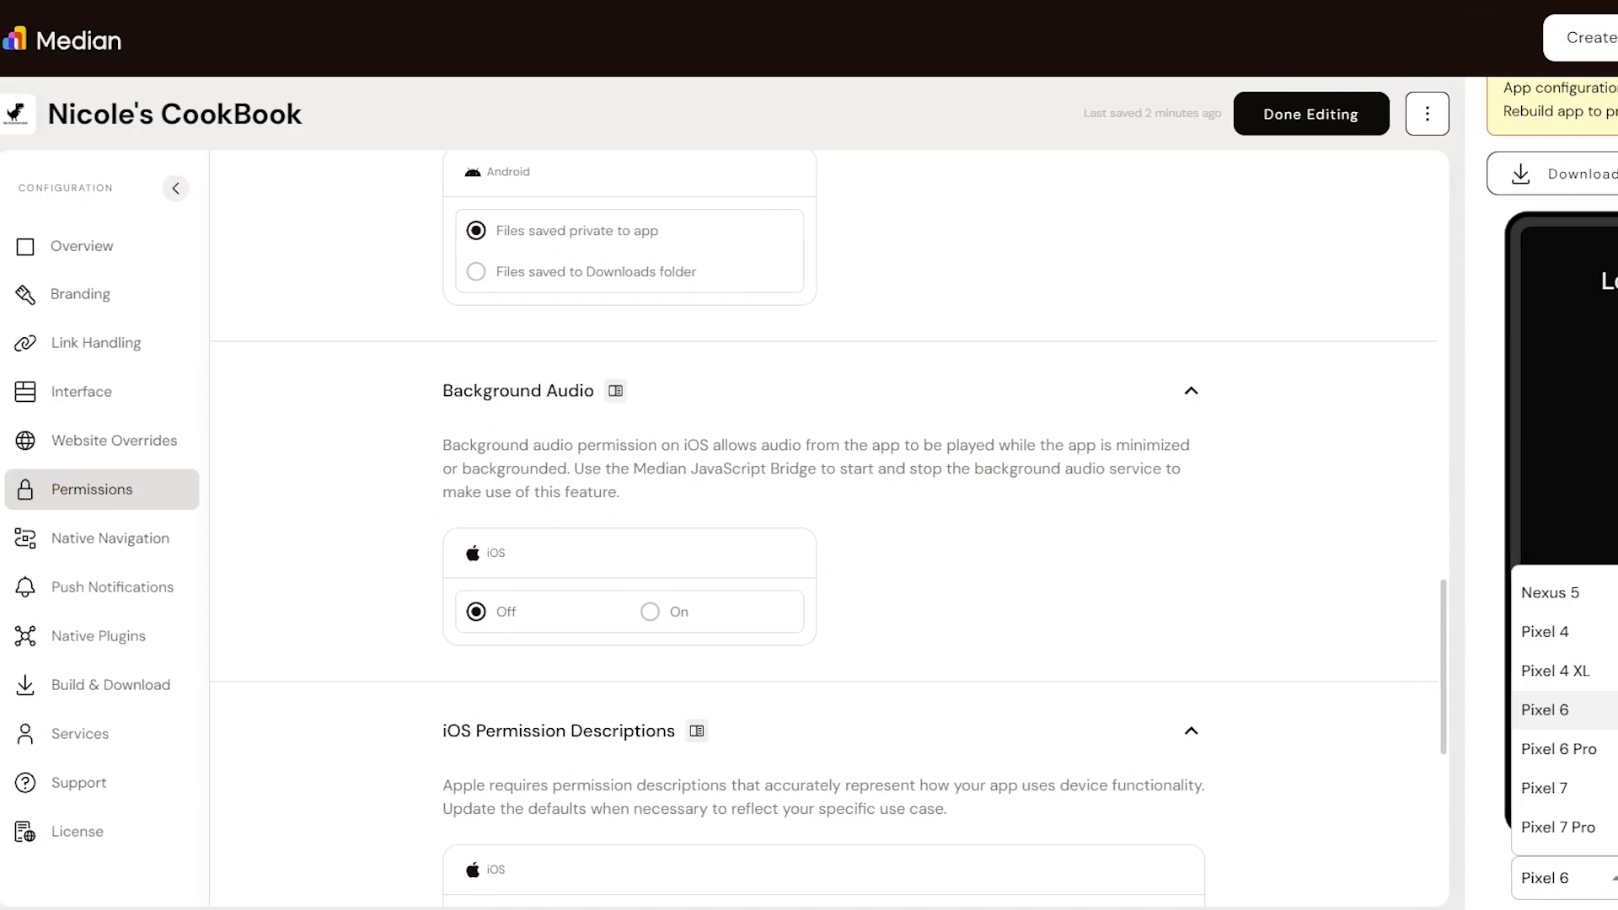
left_click(1592, 887)
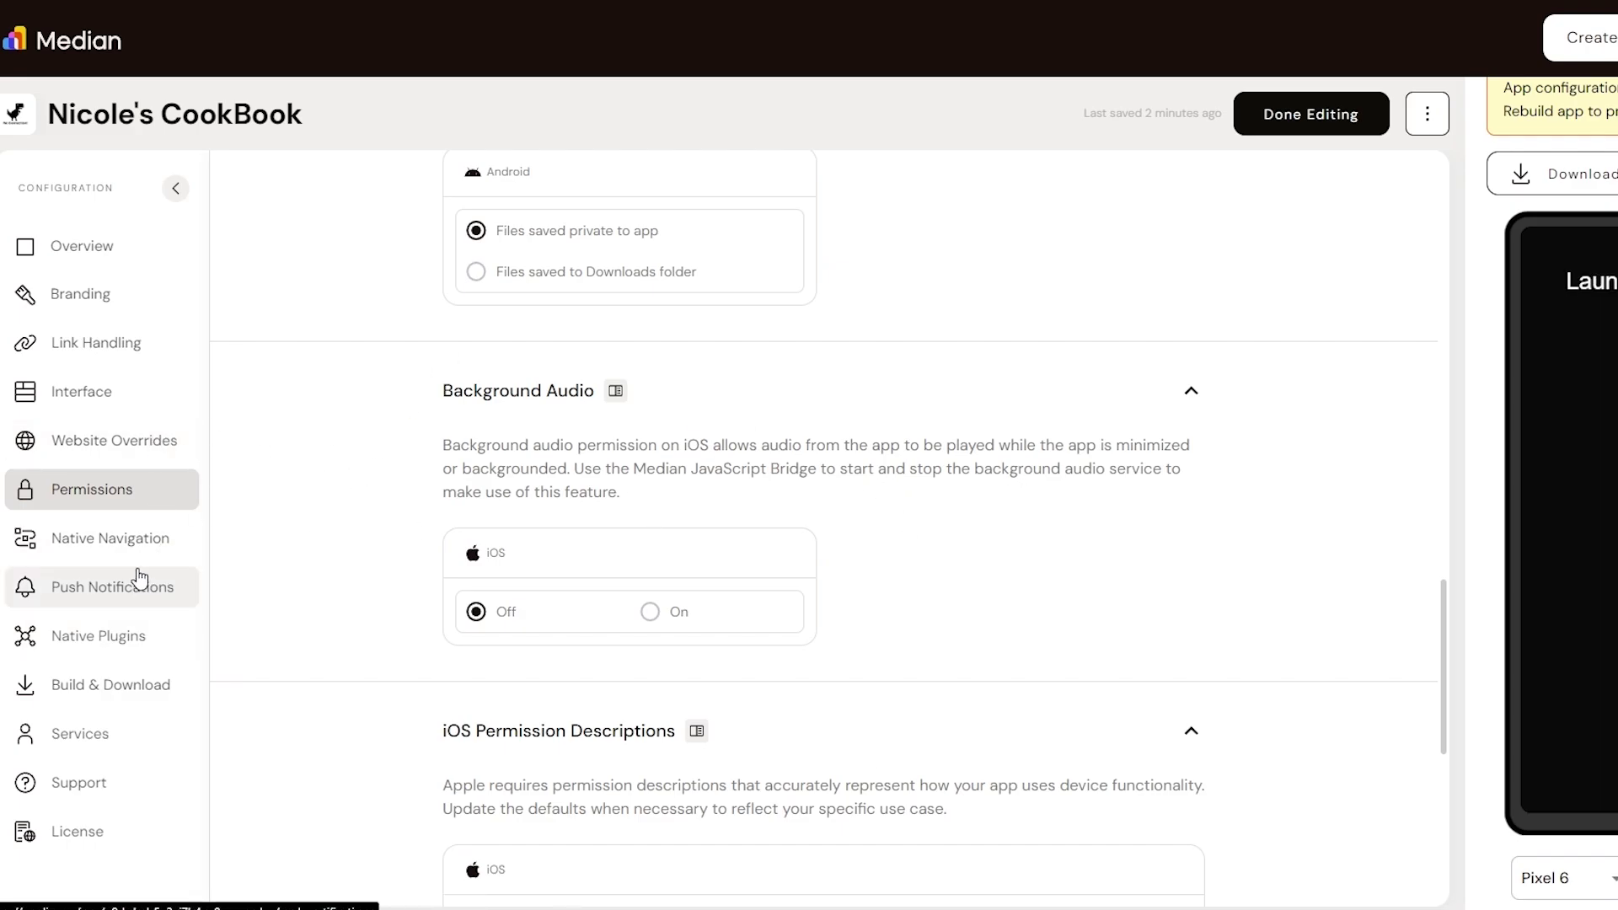
- Browse the Native Plugins list, then go to the Build & Download page
scroll(523, 567, "up", 5)
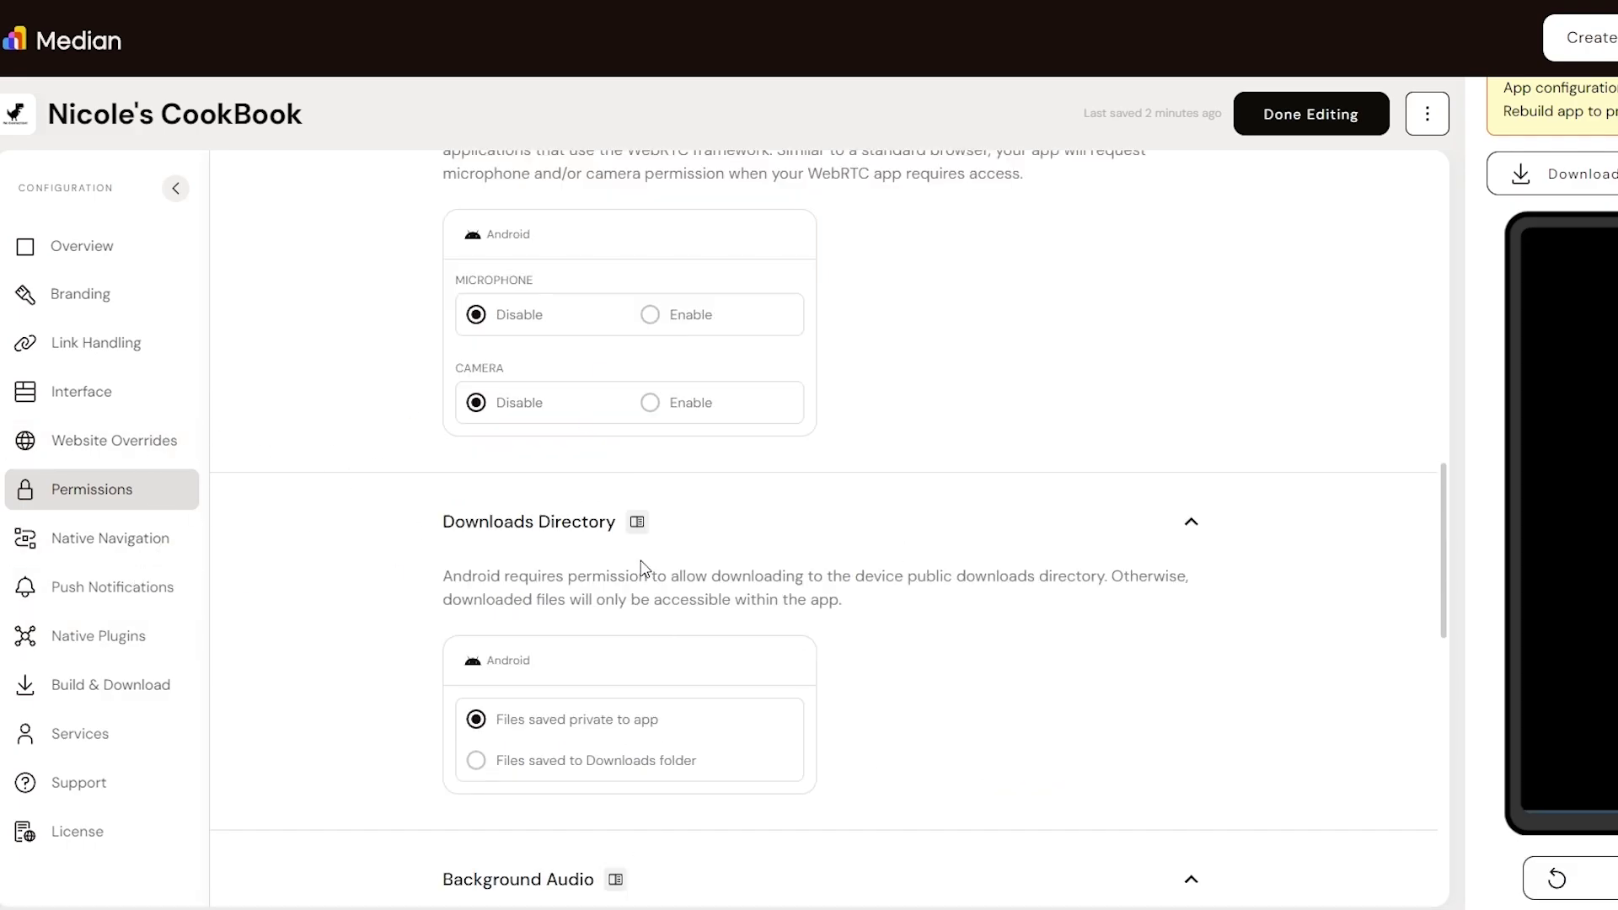
left_click(122, 648)
scroll(977, 471, "down", 3)
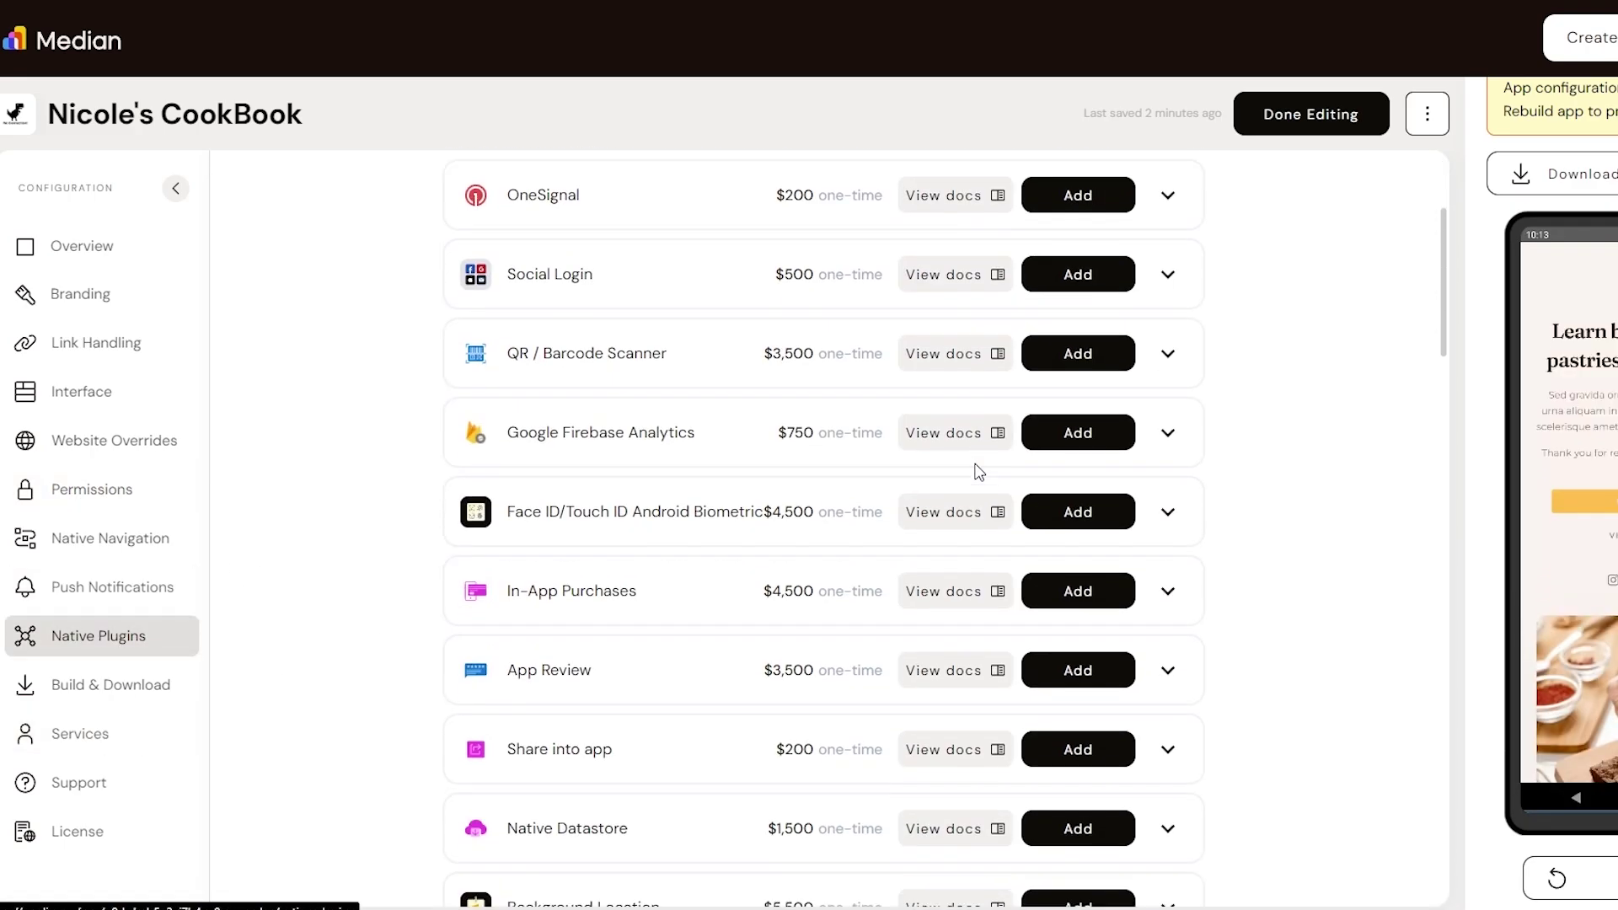
scroll(977, 472, "down", 1)
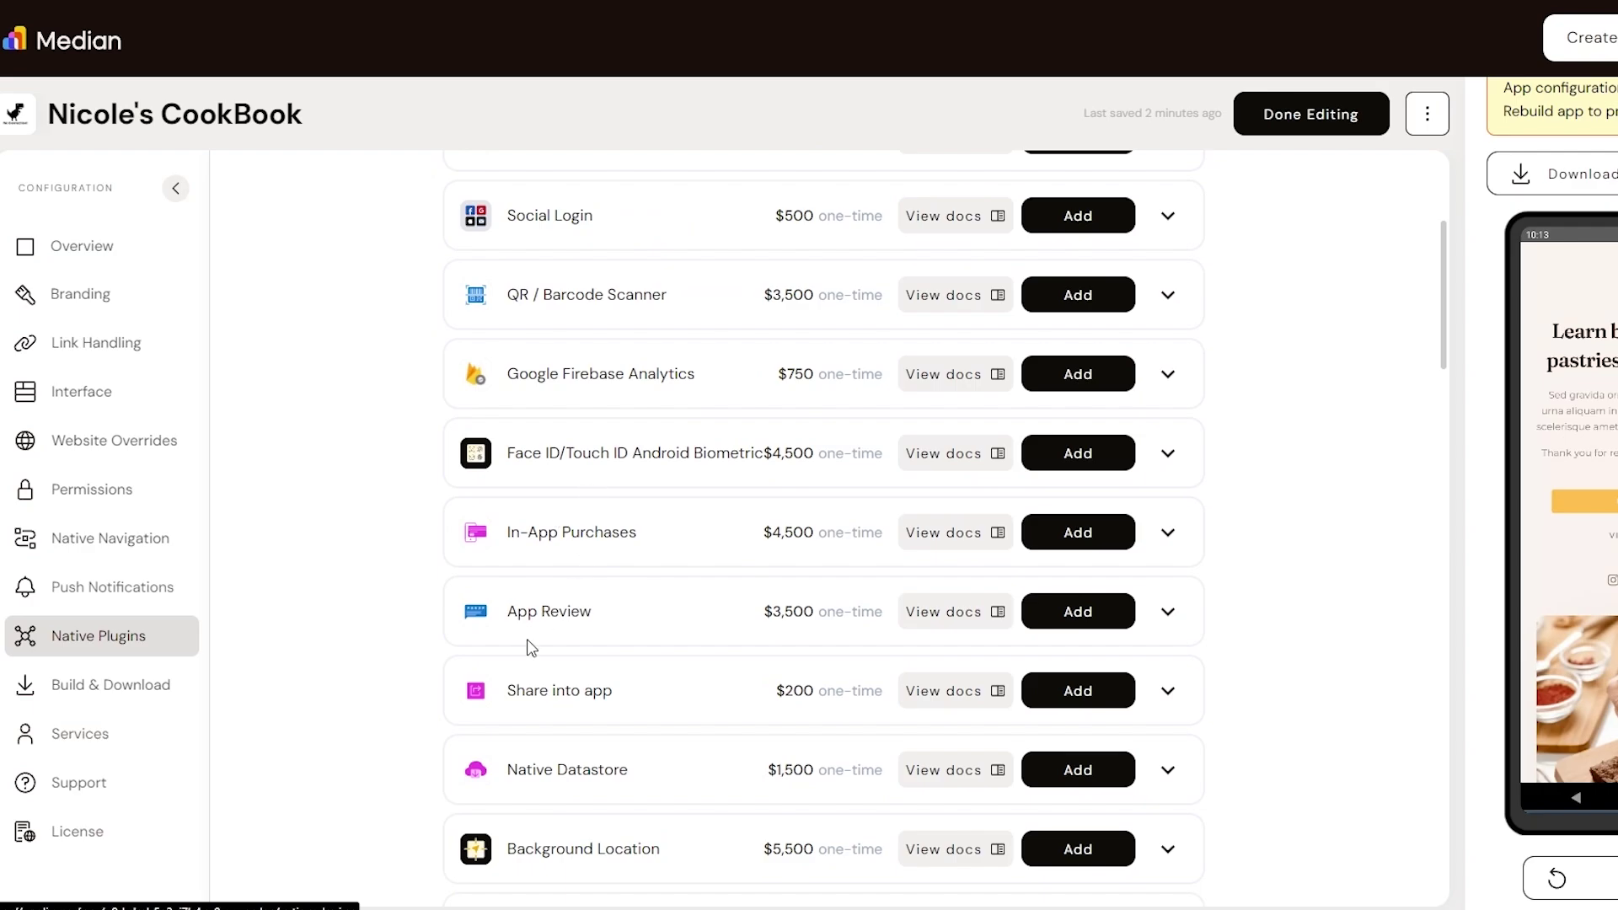
scroll(501, 779, "down", 4)
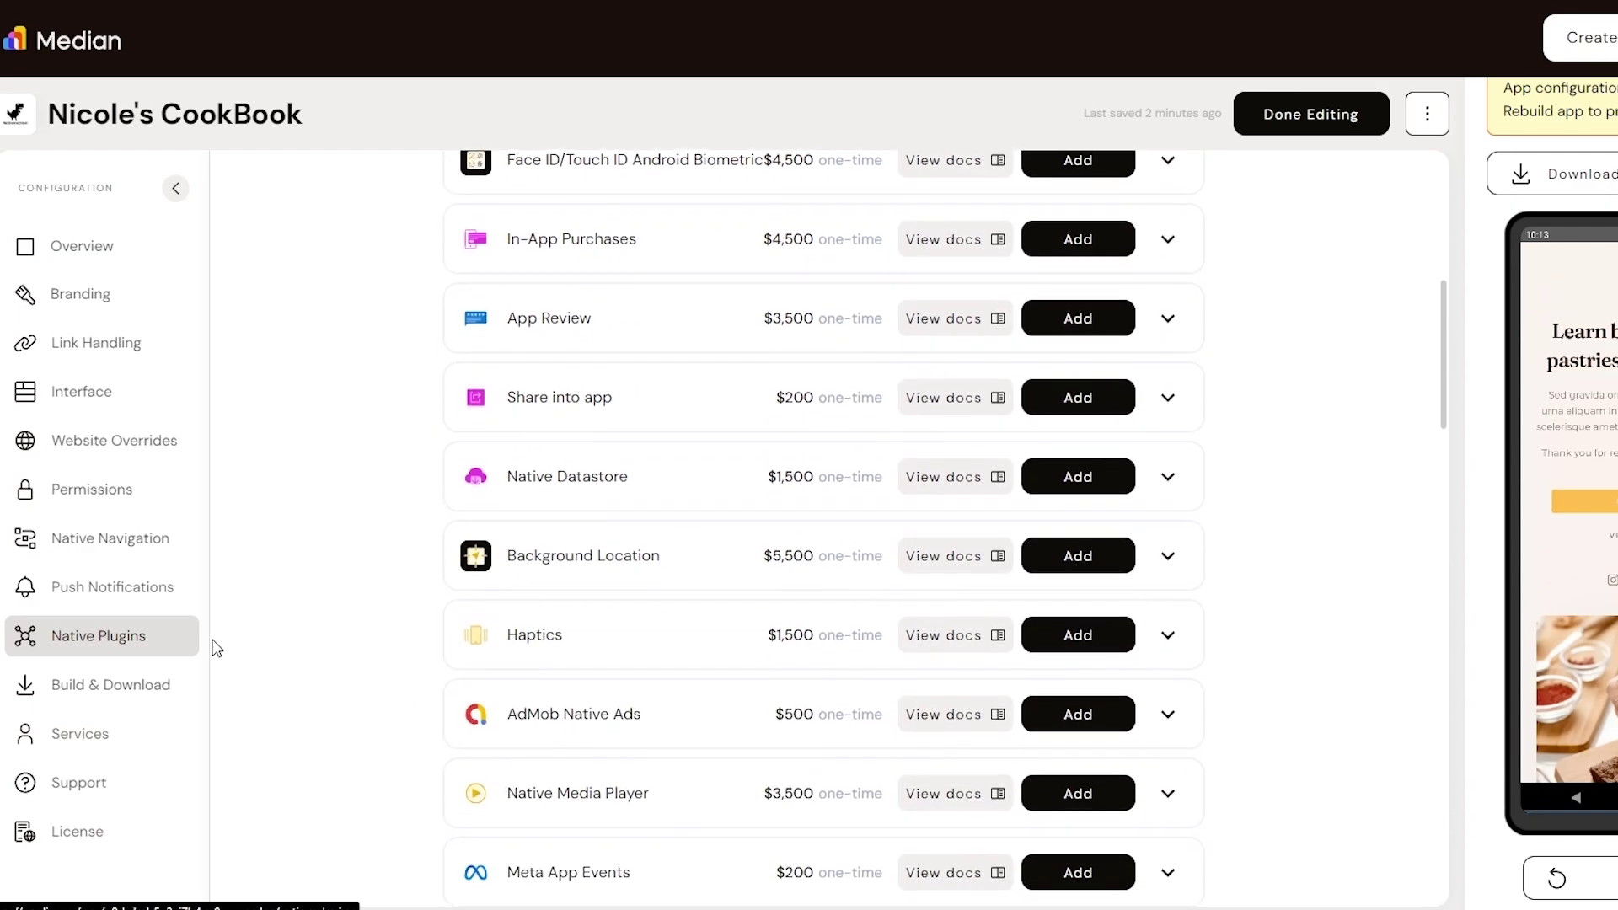
left_click(91, 687)
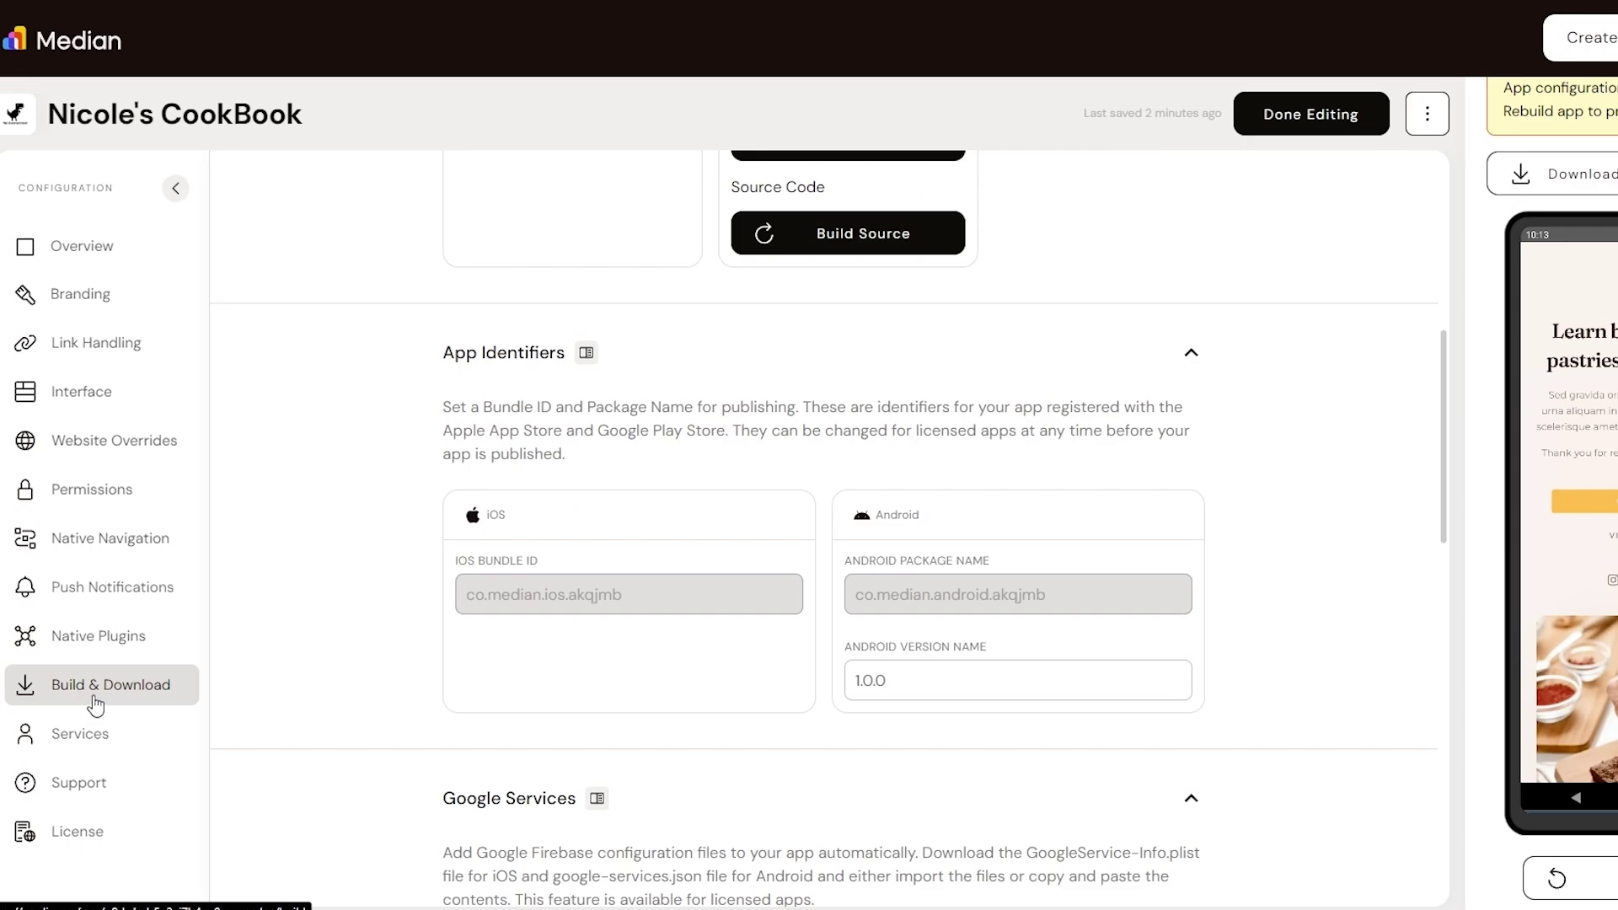
- Run Build Source for both iOS and Android and wait for both builds to finish
scroll(800, 581, "up", 5)
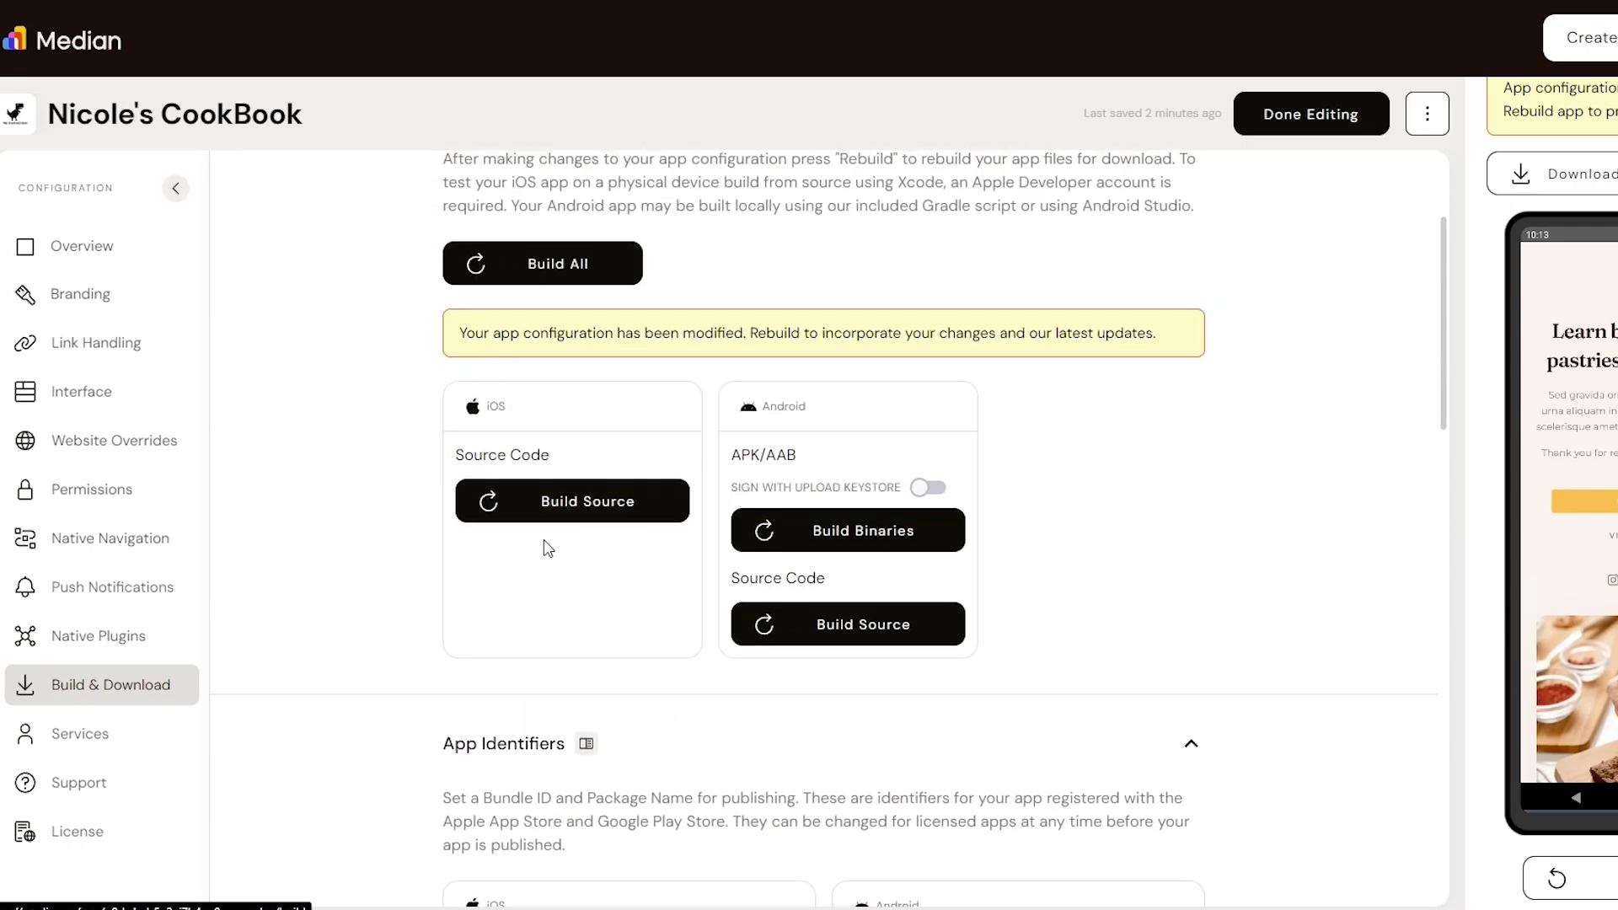
left_click(566, 529)
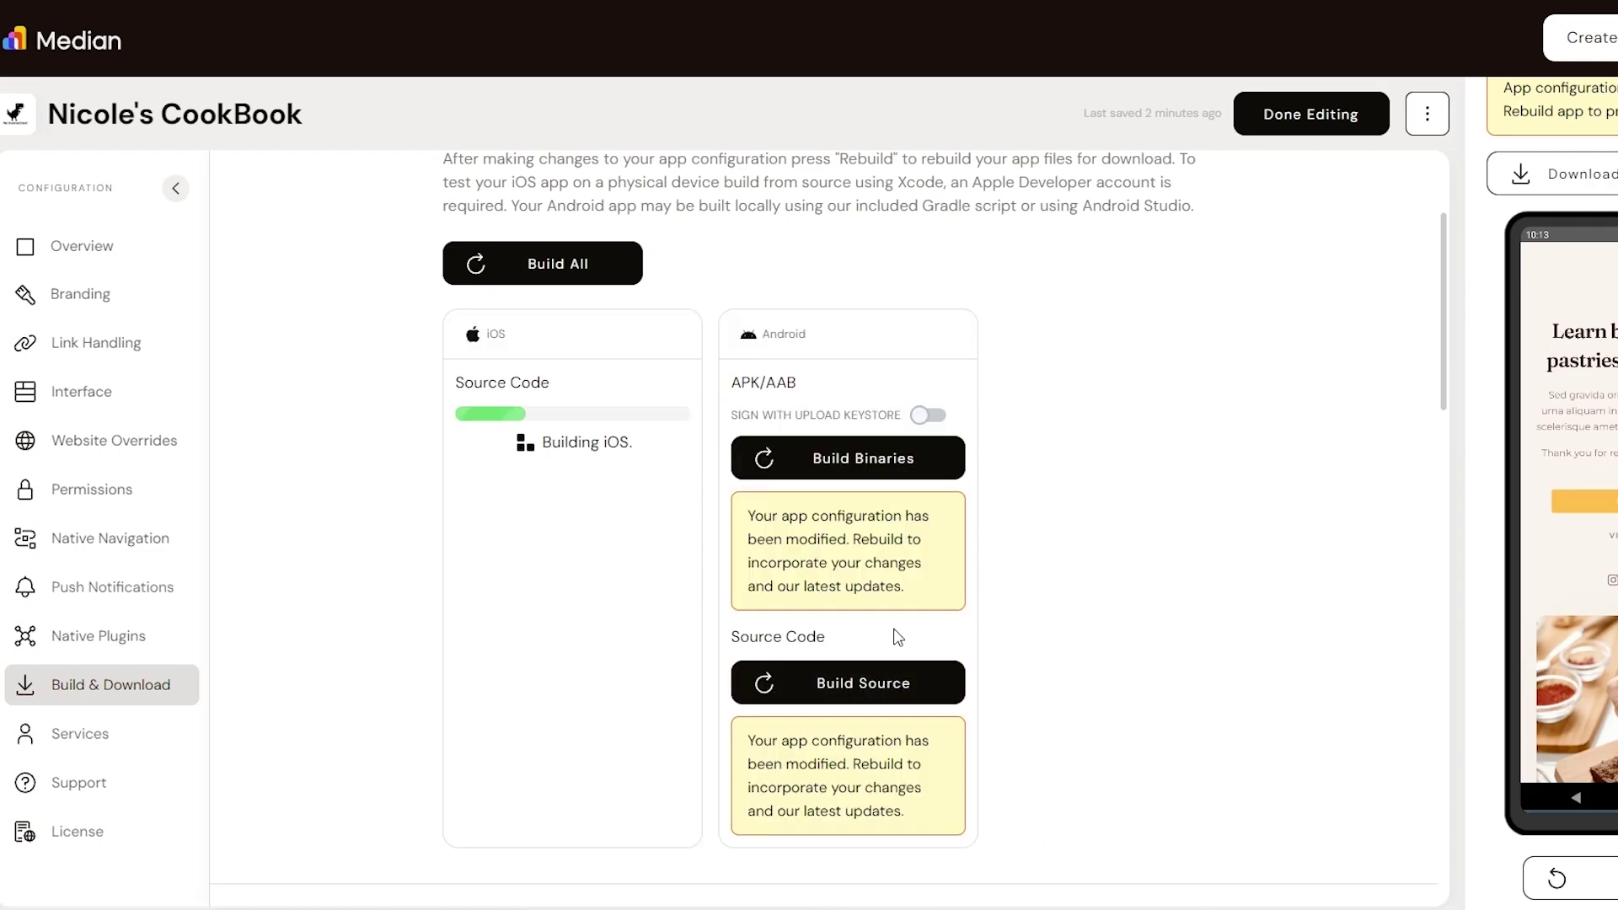
left_click(867, 681)
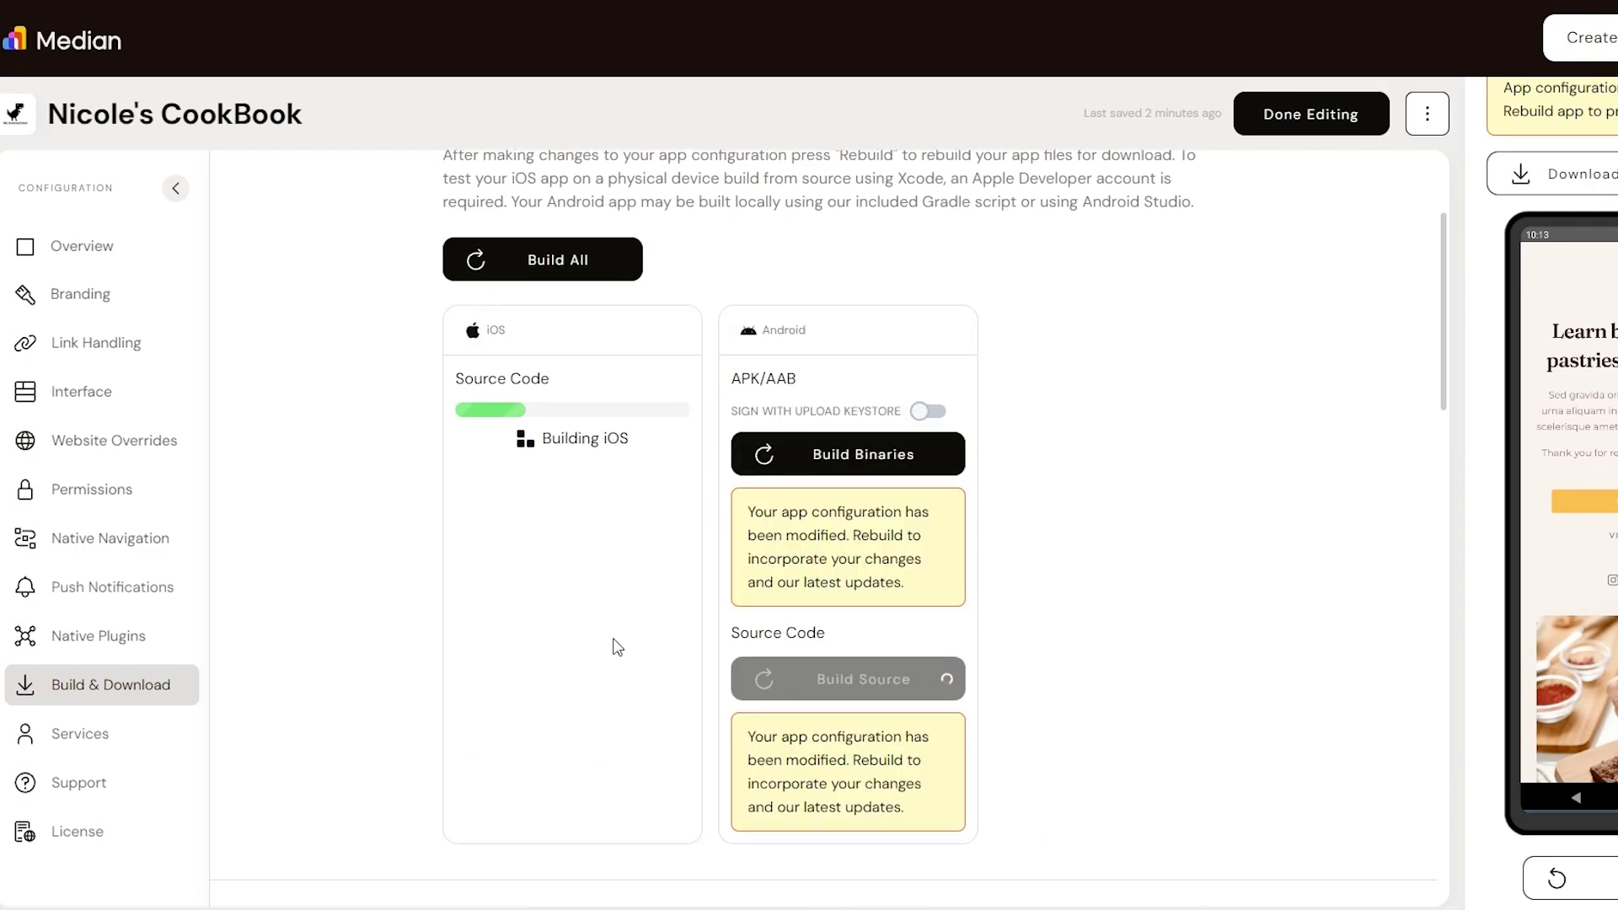
scroll(616, 646, "down", 5)
scroll(660, 630, "up", 5)
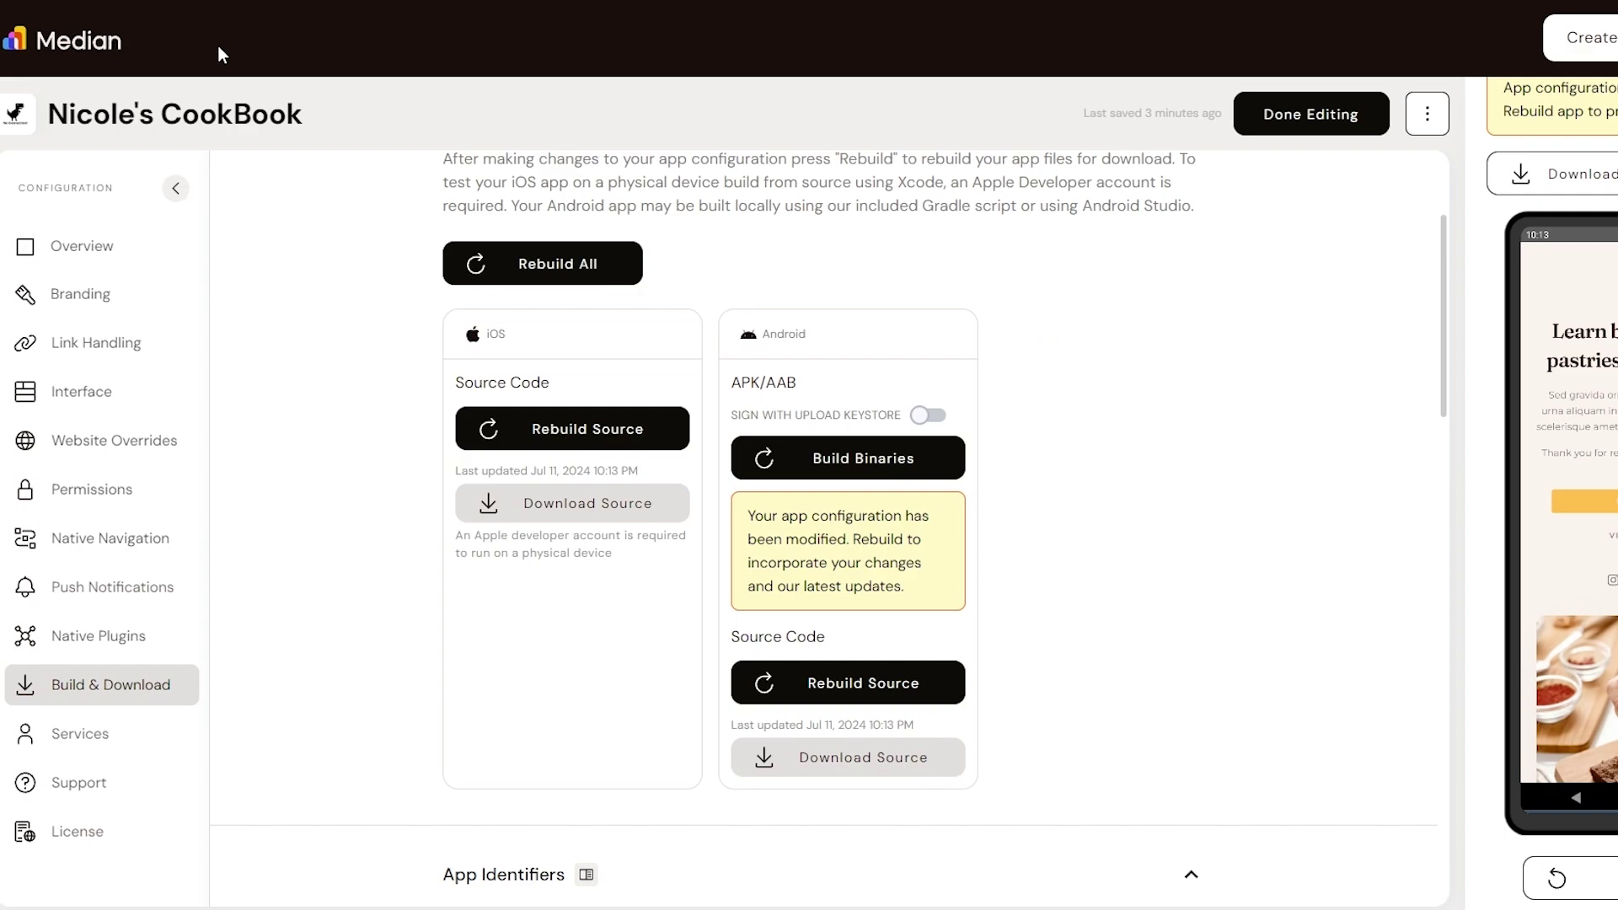
scroll(1021, 582, "up", 1)
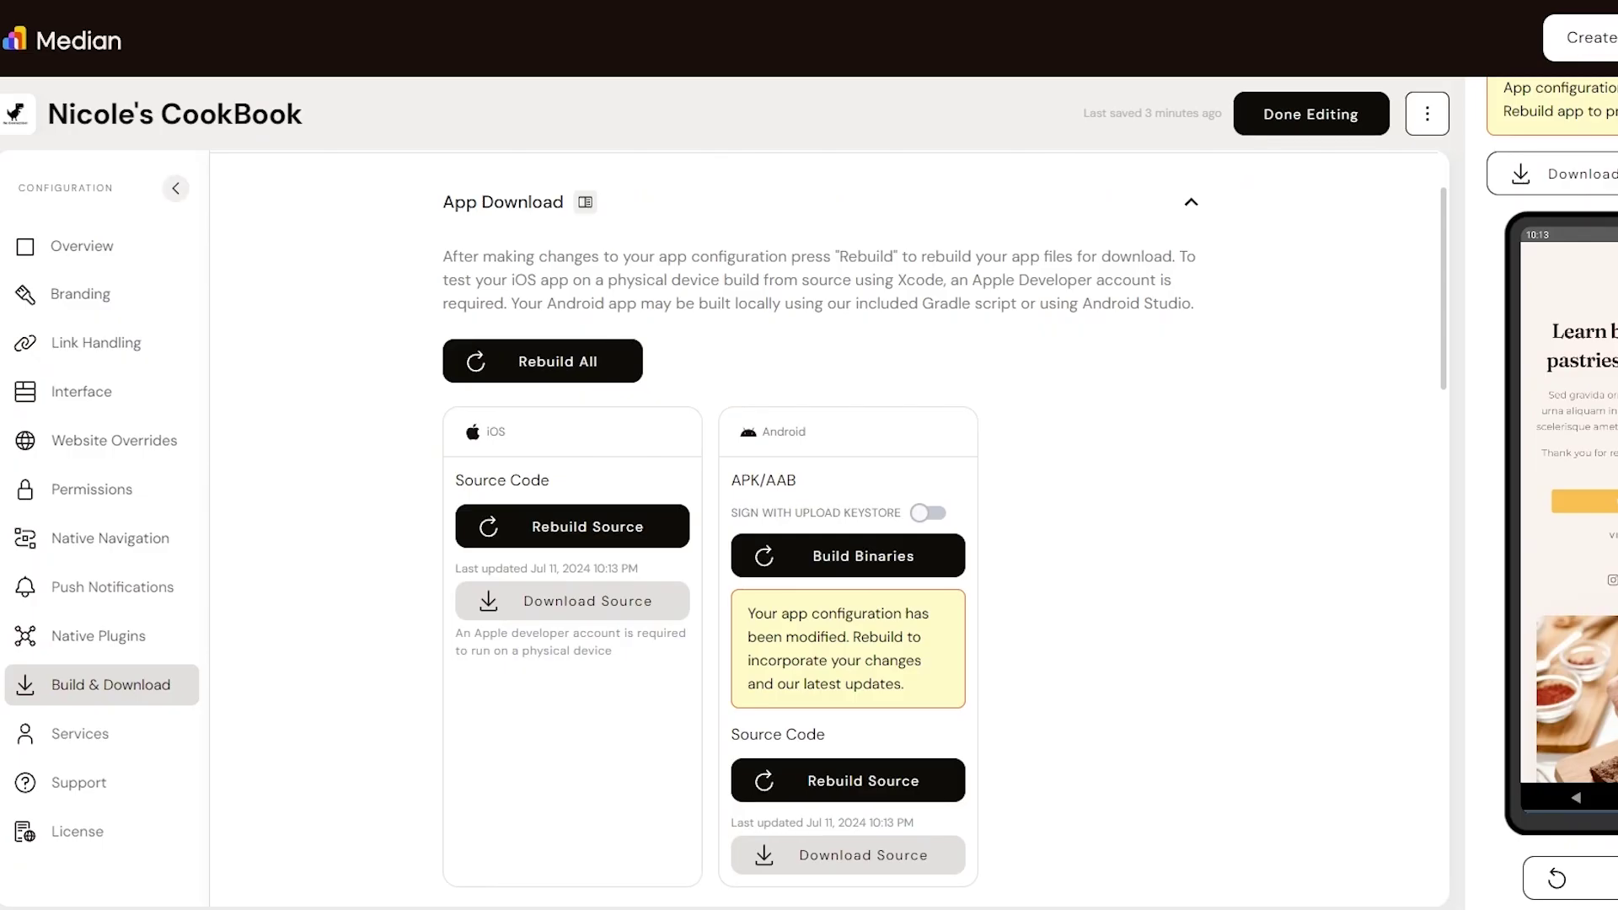
scroll(967, 591, "down", 6)
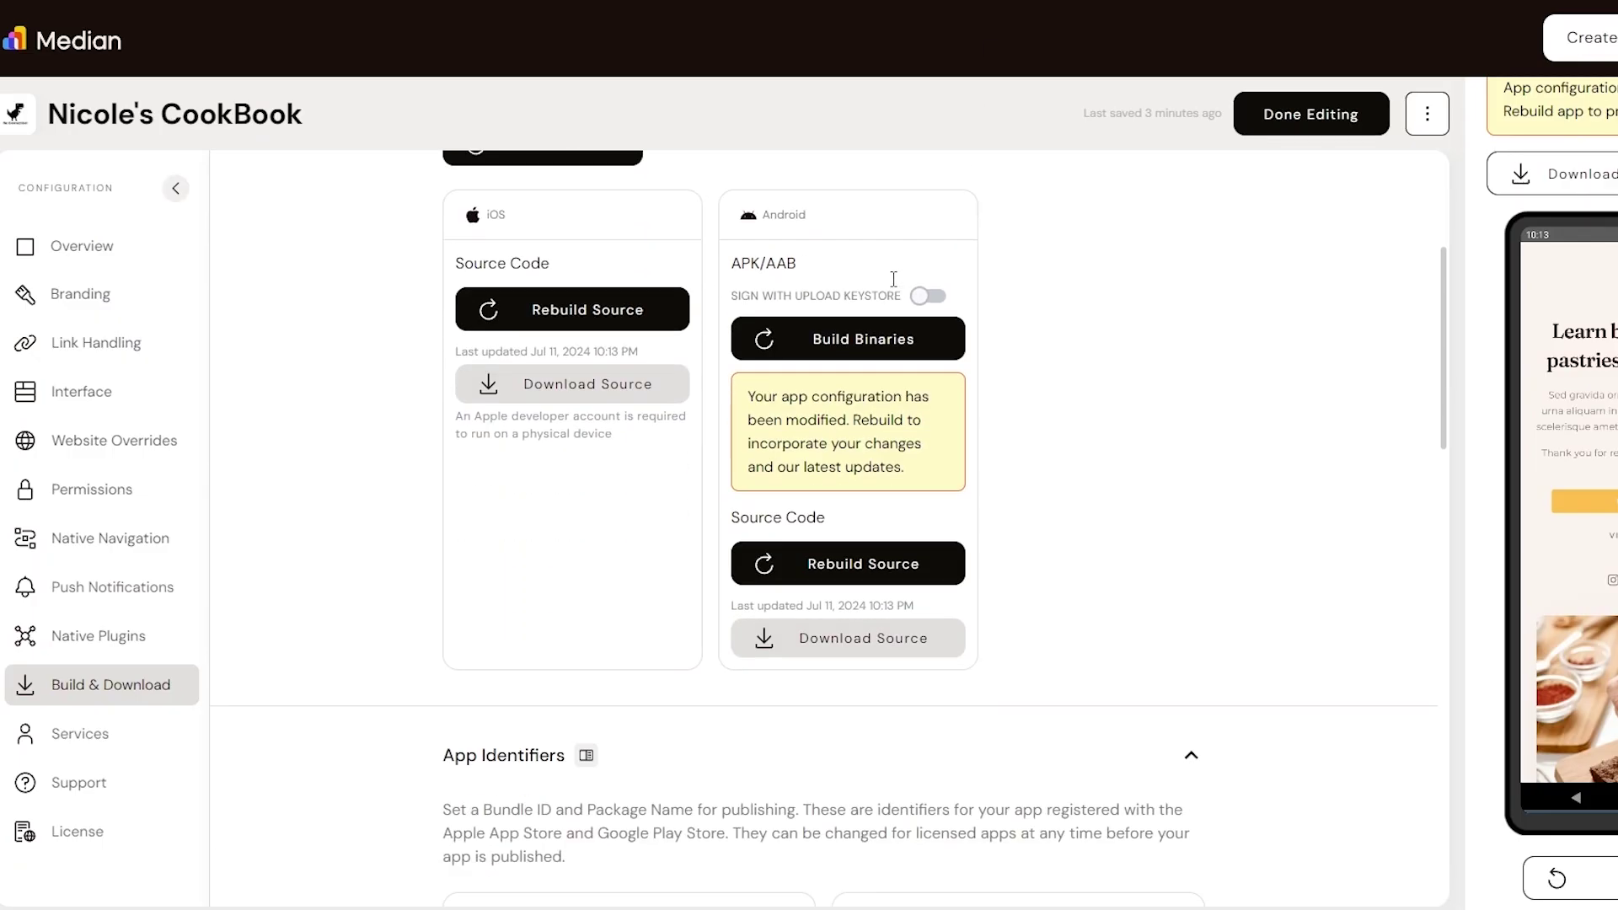
scroll(967, 590, "up", 4)
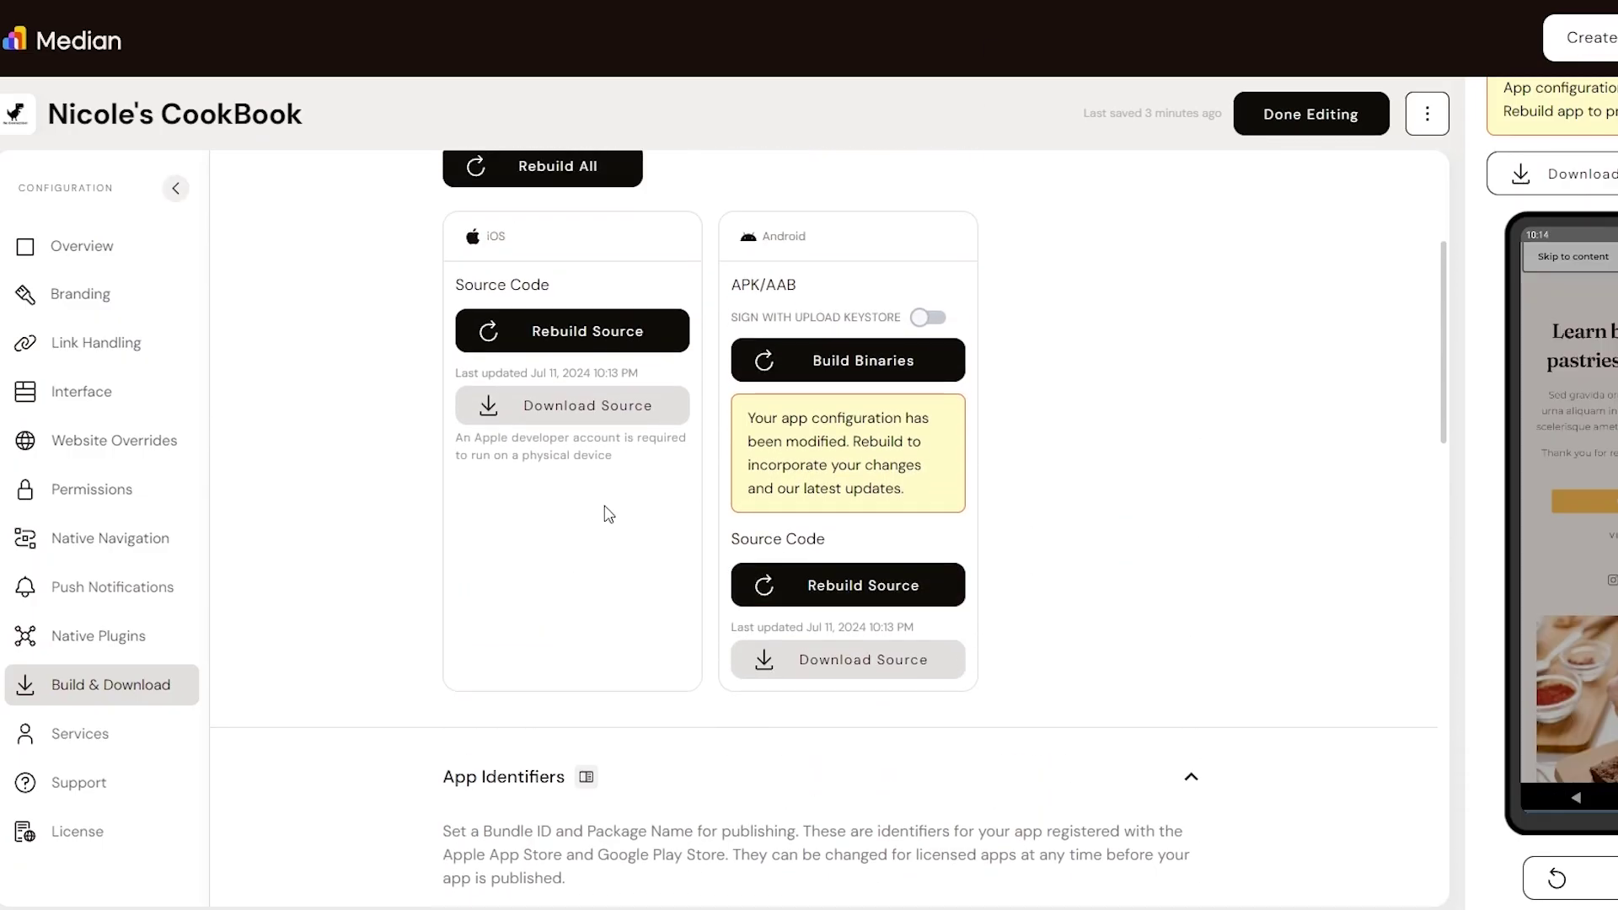